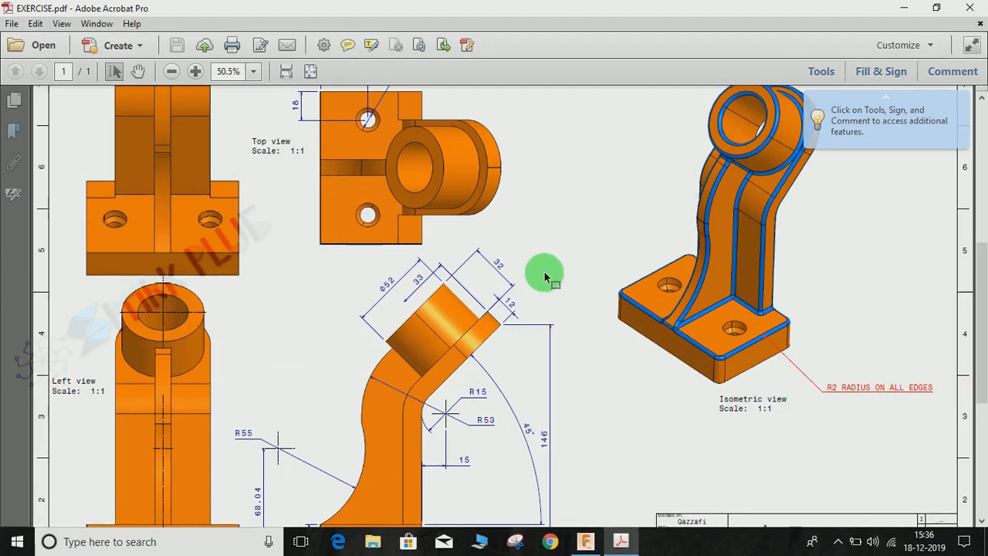
Review the front view in EXERCISE.pdf, then switch to Fusion 360 and start a sketch on the front plane.
scroll(557, 266, down, 2)
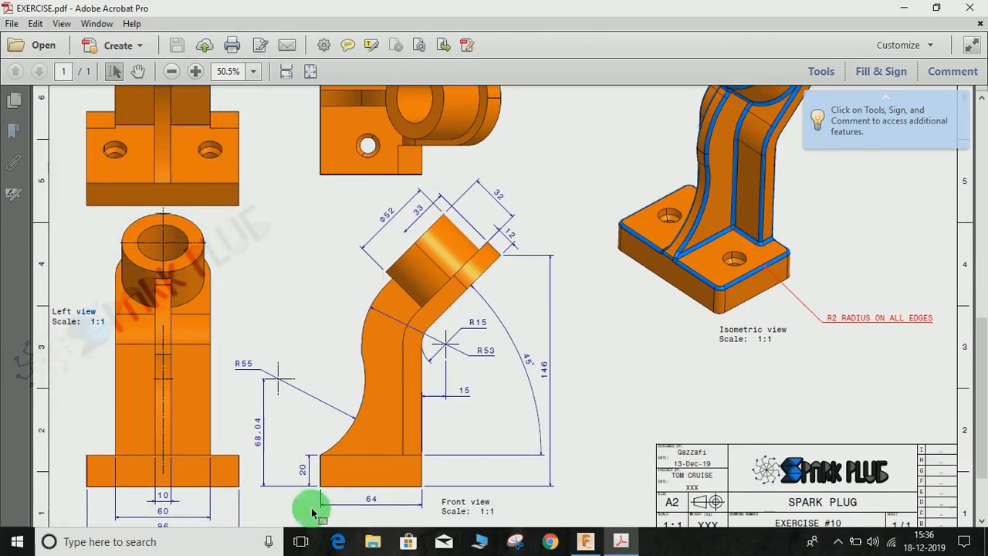
click(585, 541)
click(108, 71)
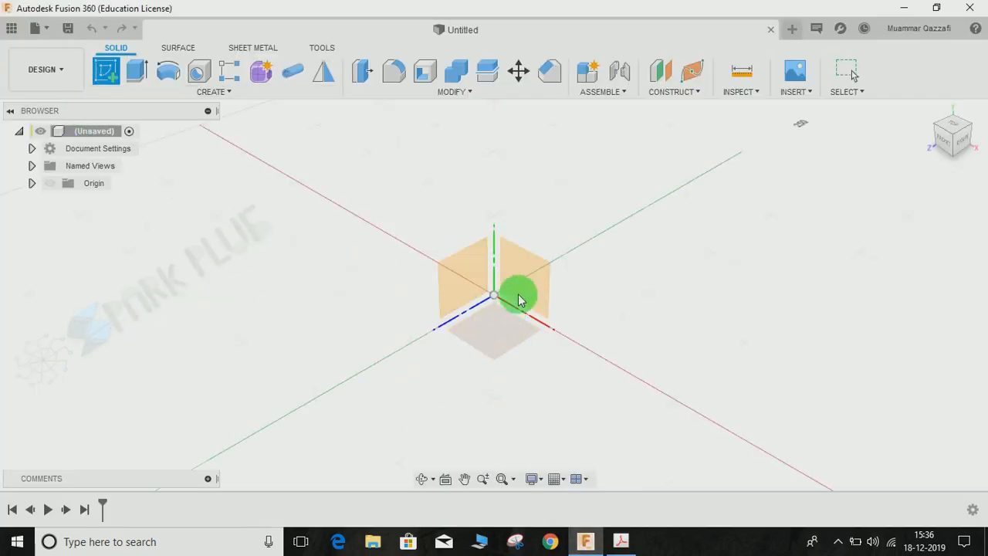
click(538, 270)
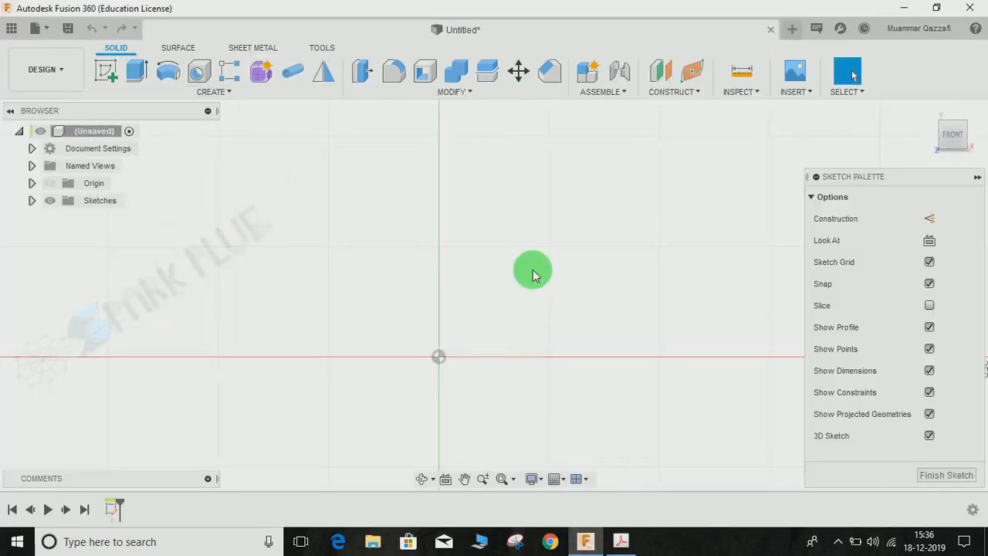
Check the base in the PDF drawing and sketch a two-point rectangle about 85 mm wide, above and to the right of the origin.
click(620, 541)
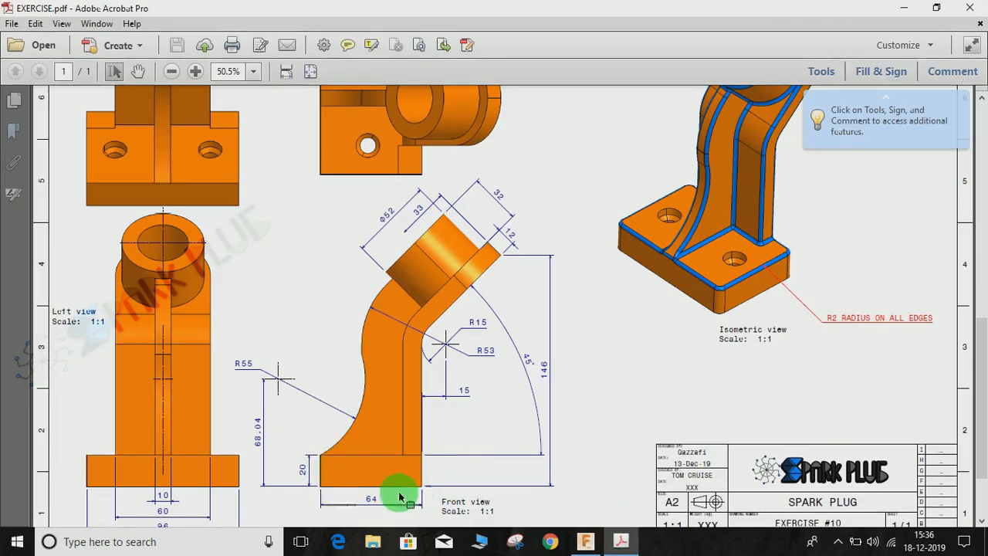
click(903, 8)
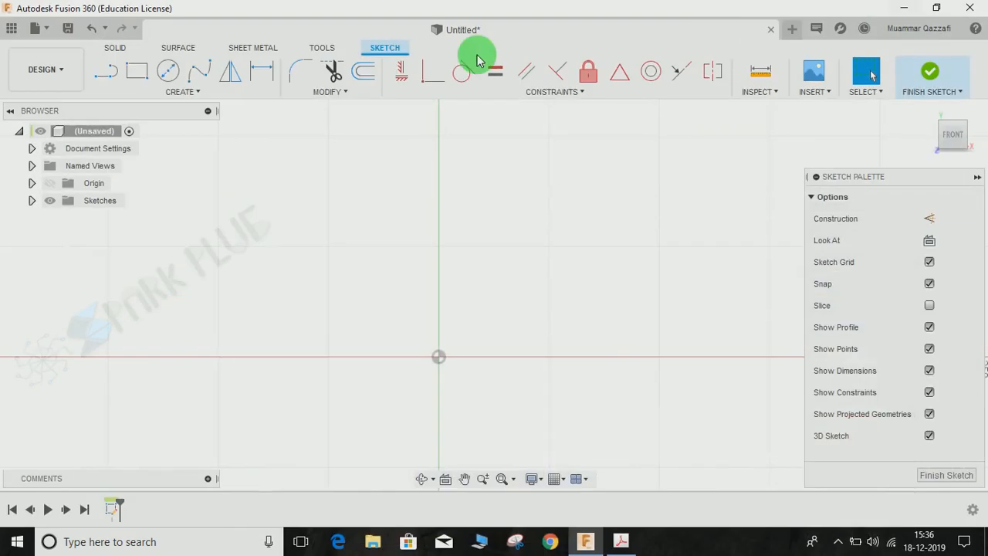
click(137, 72)
click(593, 232)
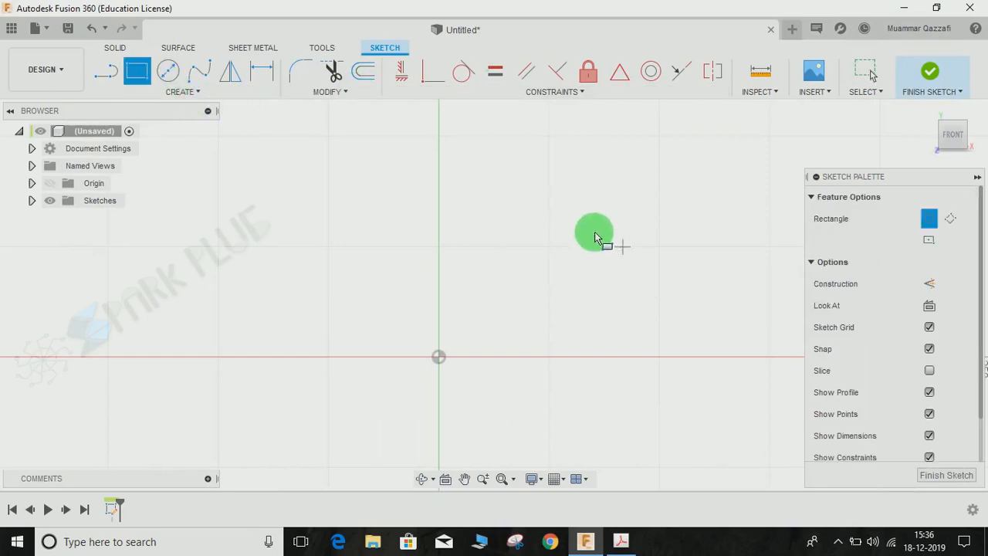
click(778, 304)
middle_drag(745, 342, 591, 402)
key(Escape)
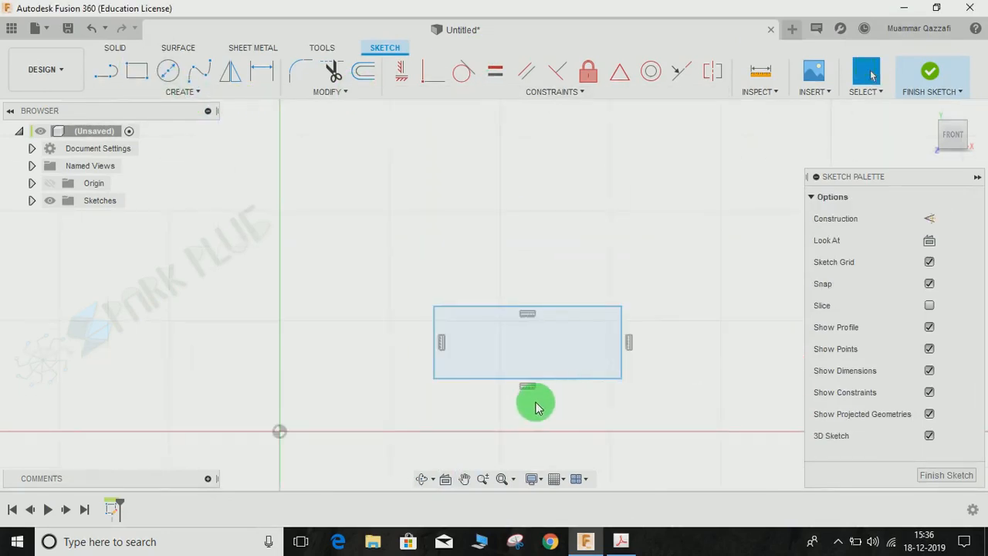
Dimension the base rectangle to 60 mm wide and 20 mm high.
key(d)
click(497, 309)
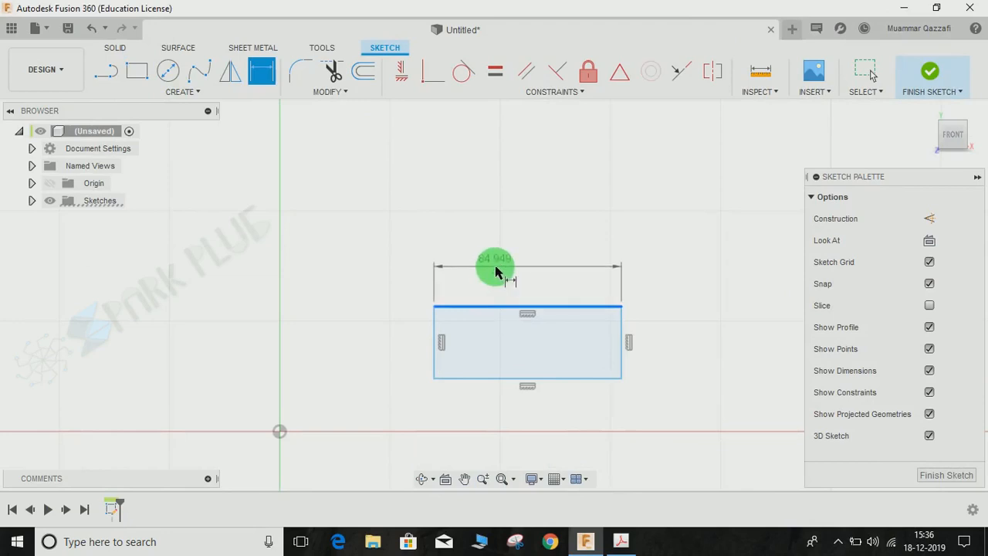
click(510, 286)
text(60)
key(Return)
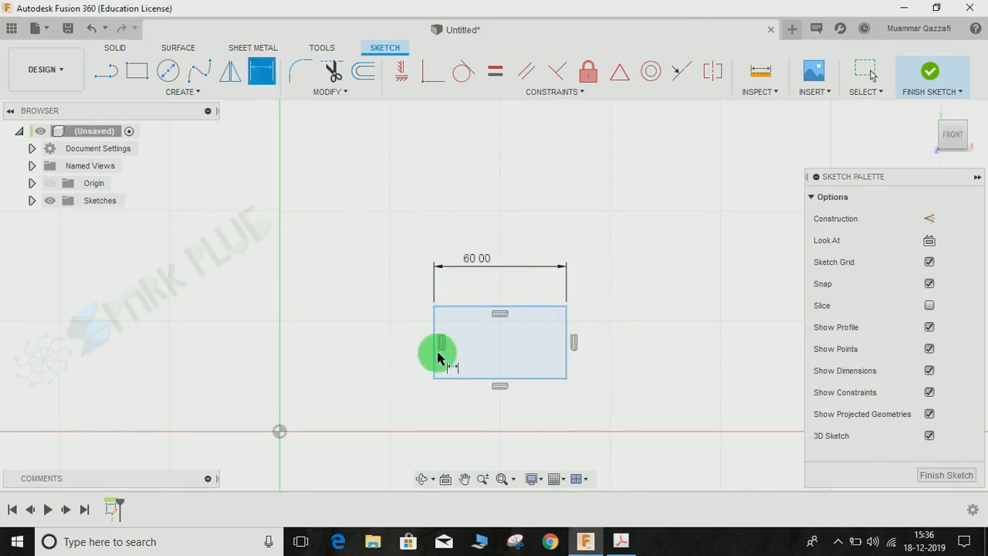
click(434, 351)
click(410, 355)
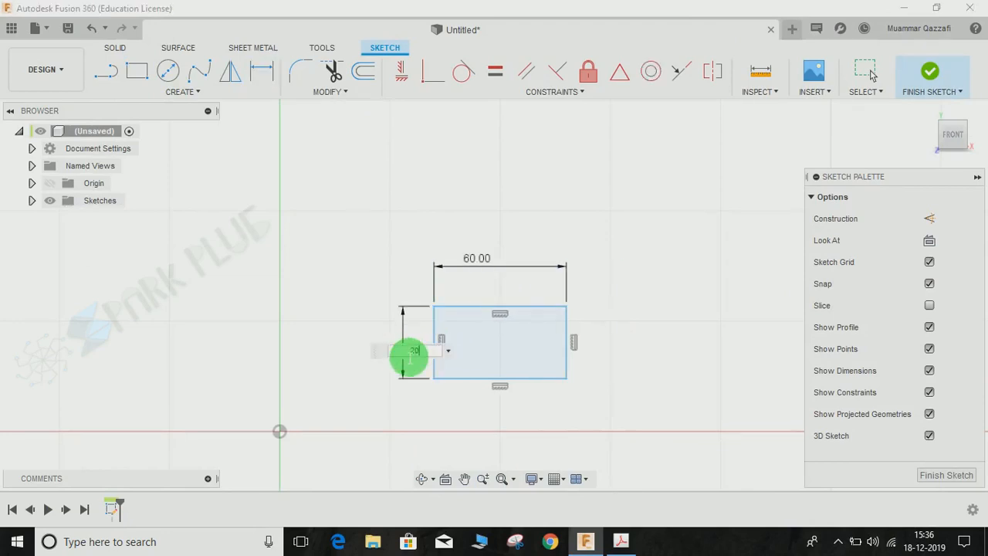
text(20)
key(Return)
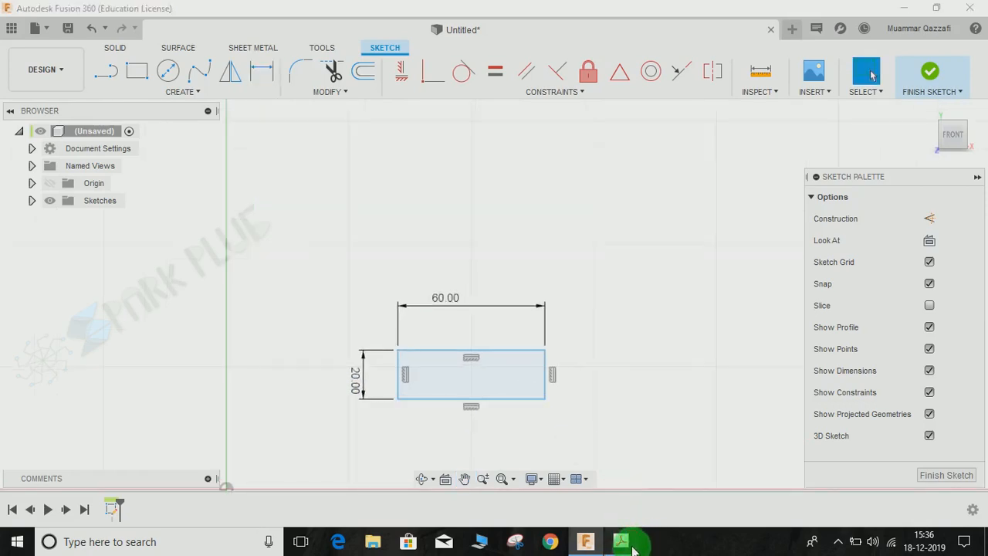
Consult the drawing's front view and sketch a sloping line at about 40° above the base rectangle, rising to the right.
click(627, 543)
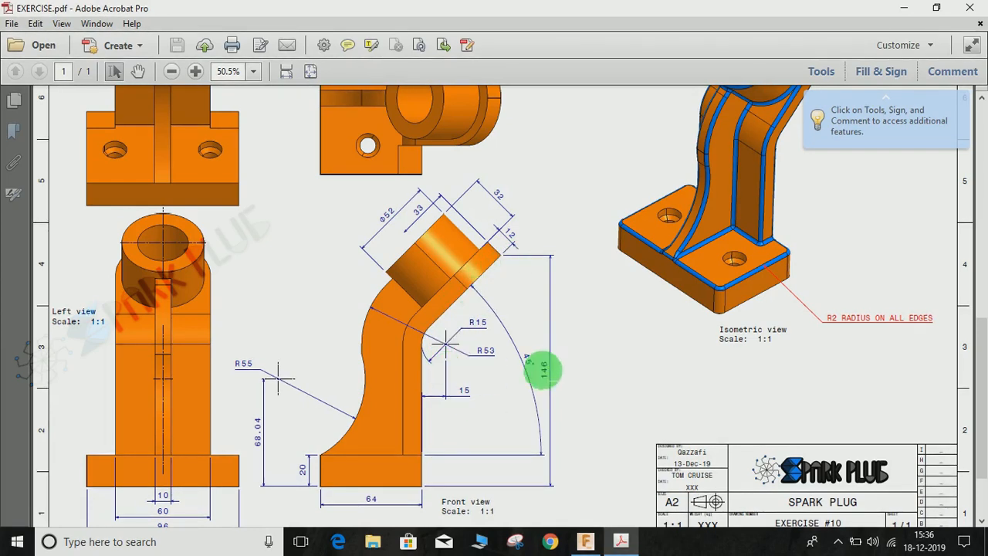
click(904, 8)
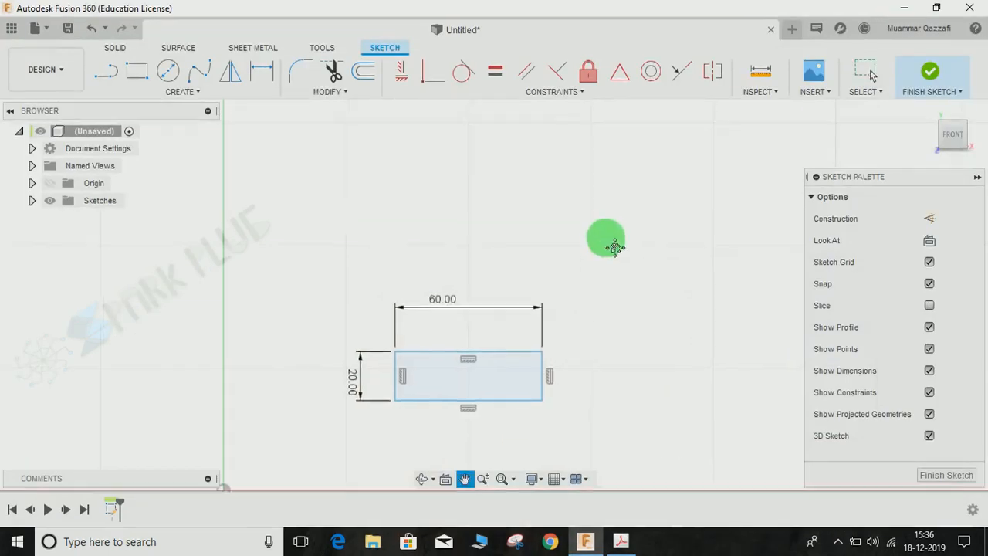
click(588, 107)
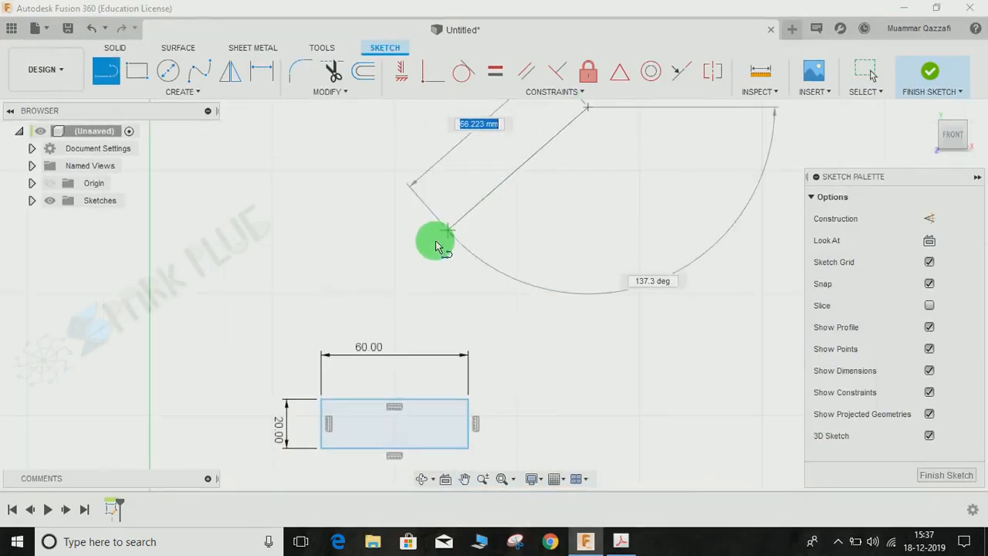
click(417, 248)
key(Escape)
middle_drag(615, 251, 558, 275)
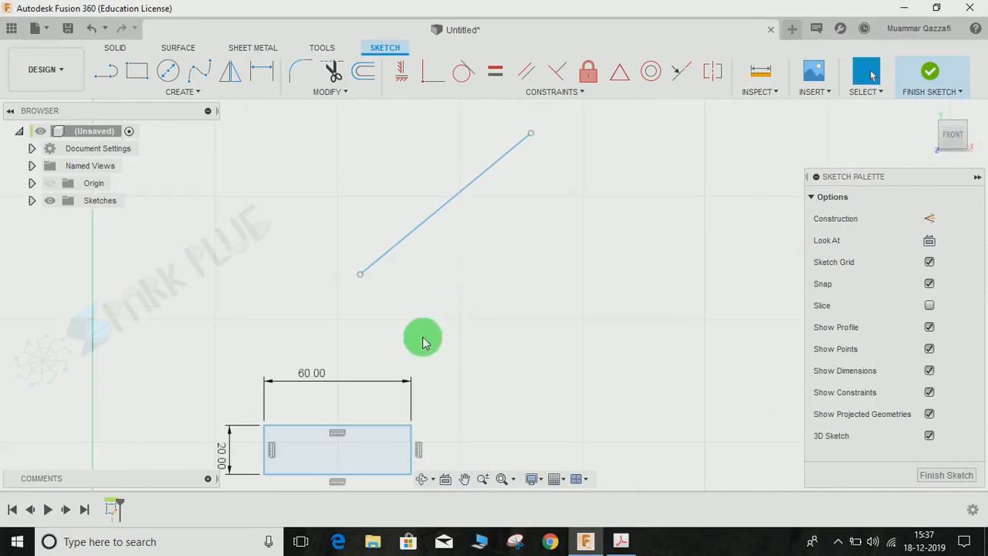
Dimension the angle between the rectangle's top edge and the sloping line at 45°.
key(d)
click(386, 426)
click(398, 360)
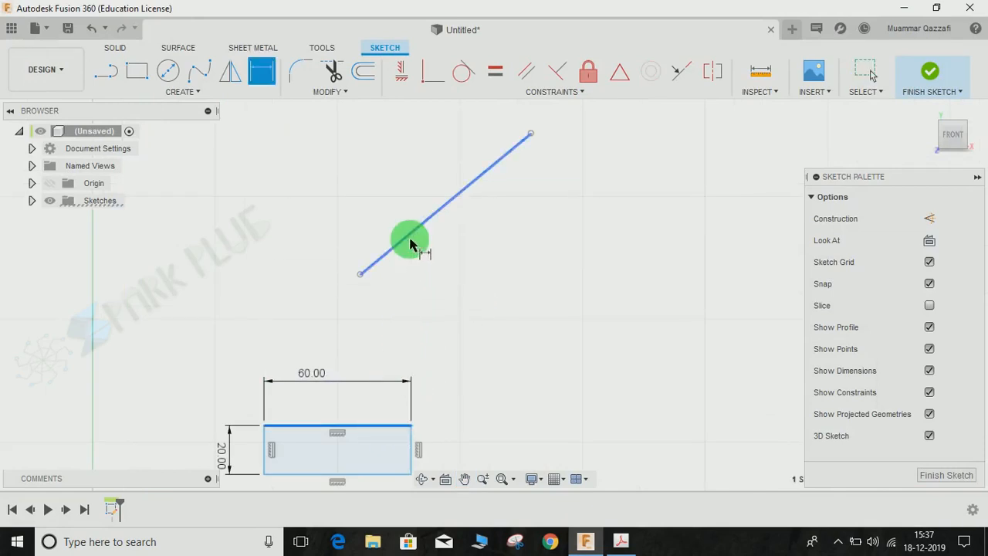
click(410, 244)
click(400, 346)
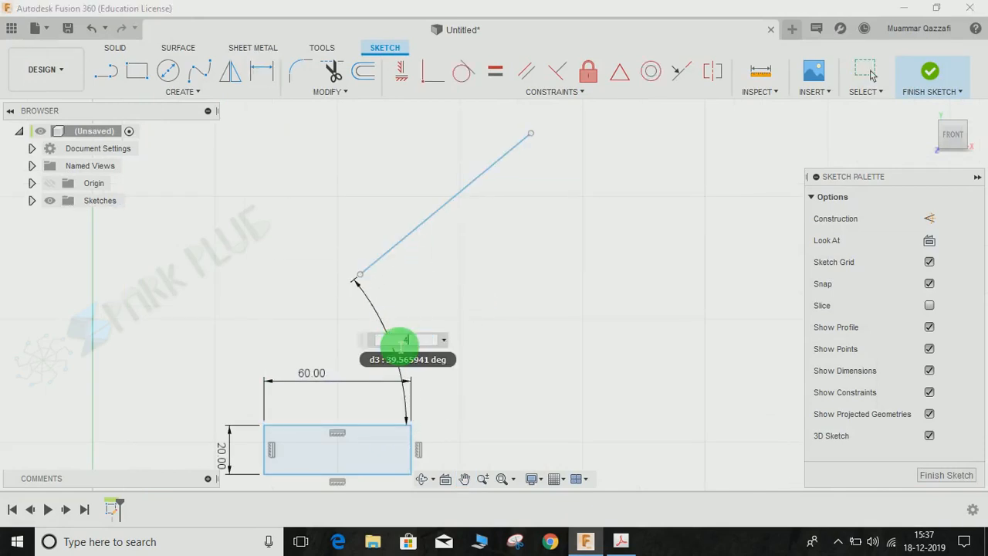
text(45)
key(Return)
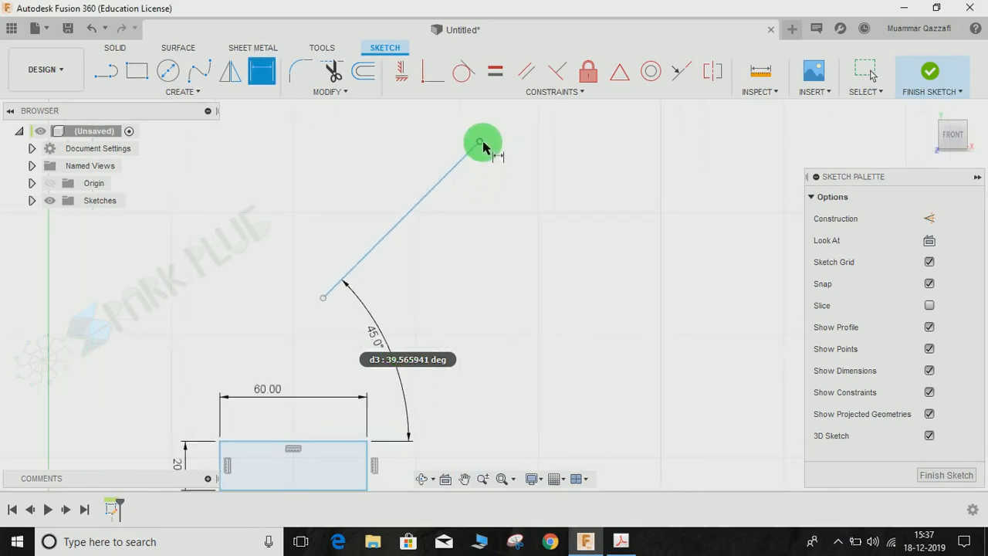
Dimension the height from the rectangle's bottom edge to the sloping line's upper endpoint at 146 mm, checking the value in the drawing.
click(480, 142)
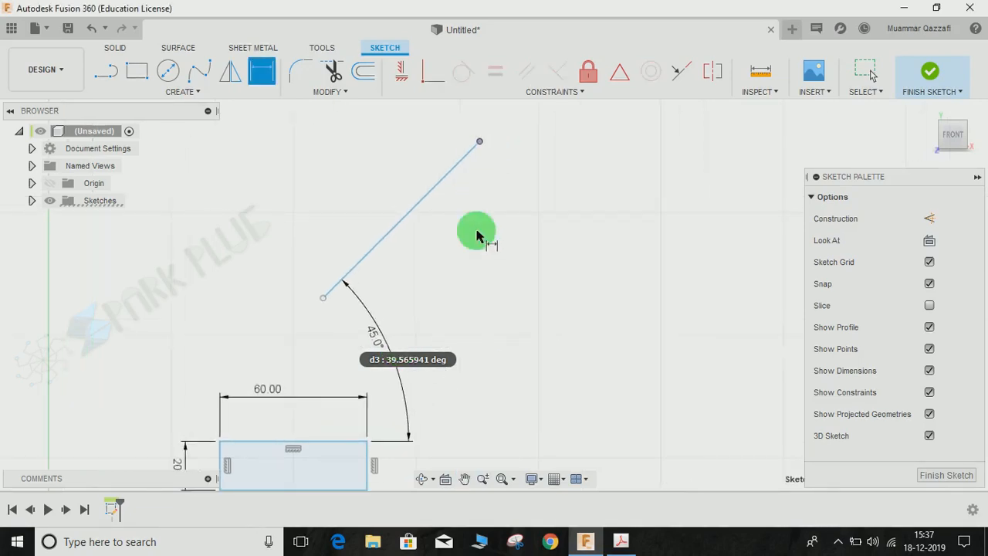
click(339, 490)
click(604, 282)
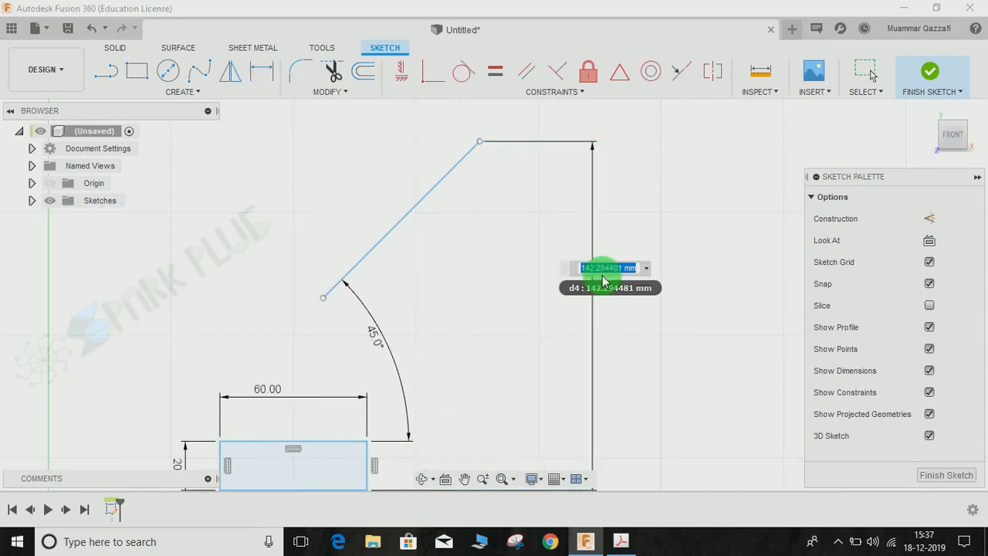
click(620, 541)
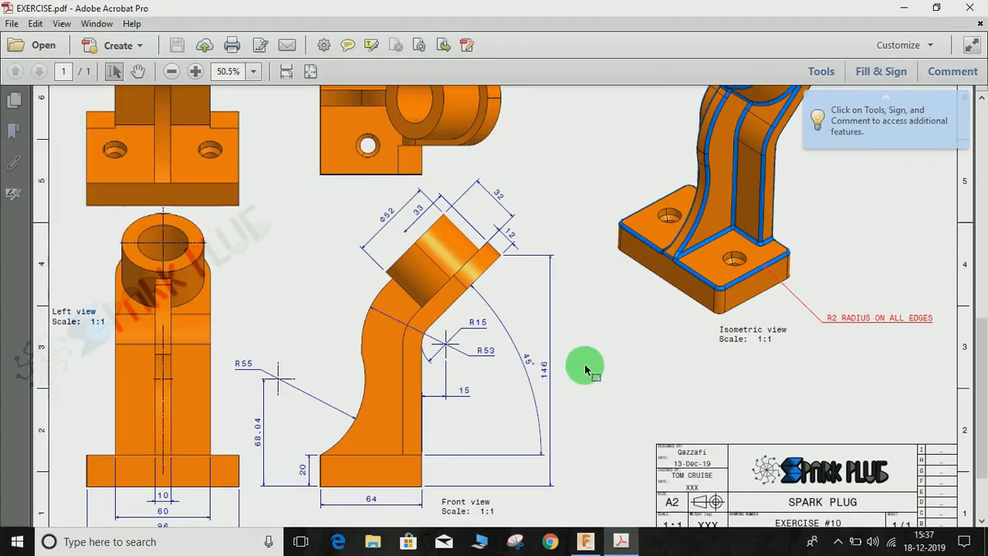
click(904, 7)
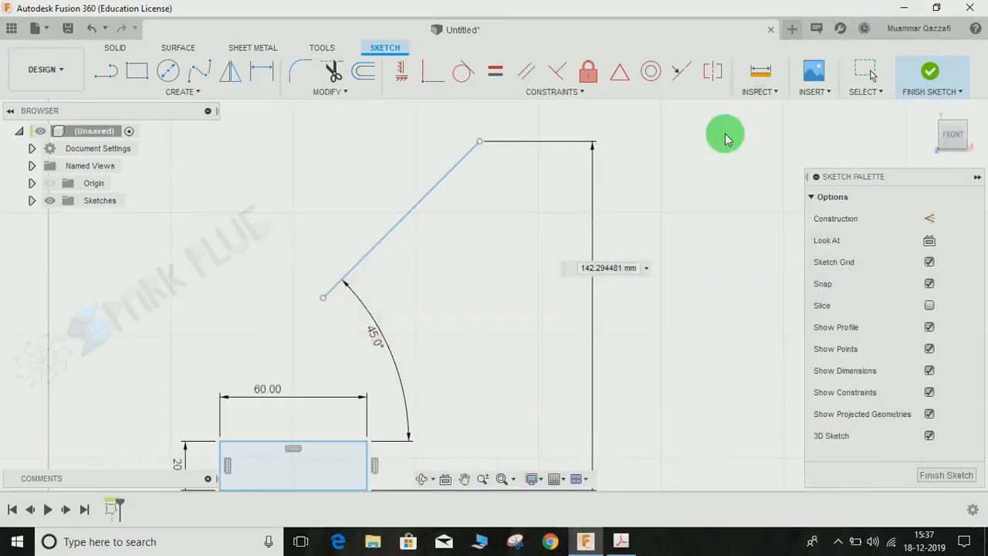
drag(605, 268, 538, 279)
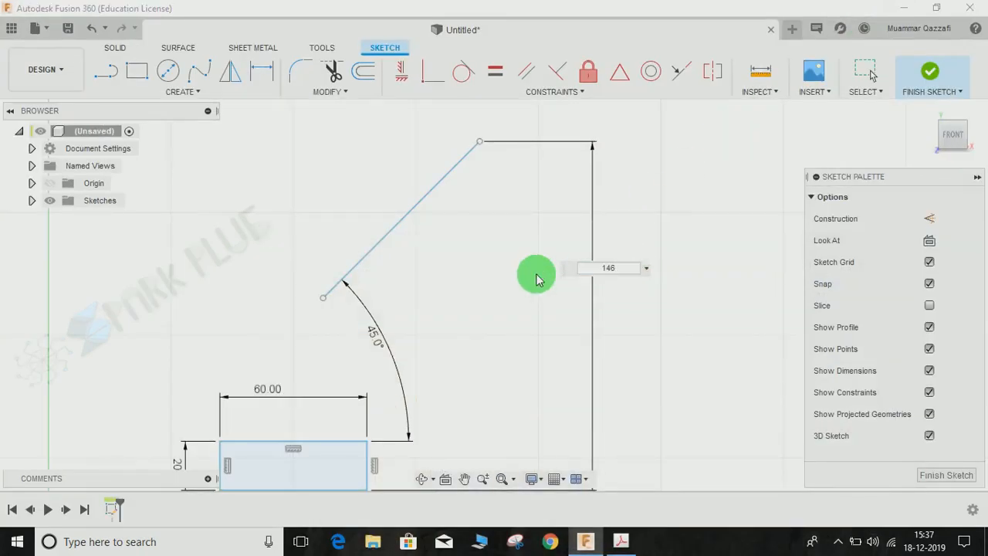
key(Return)
Draw a vertical line about 94 mm long from the rectangle's top-right corner up past the sloping line.
scroll(536, 275, up, 1)
middle_drag(519, 291, 576, 218)
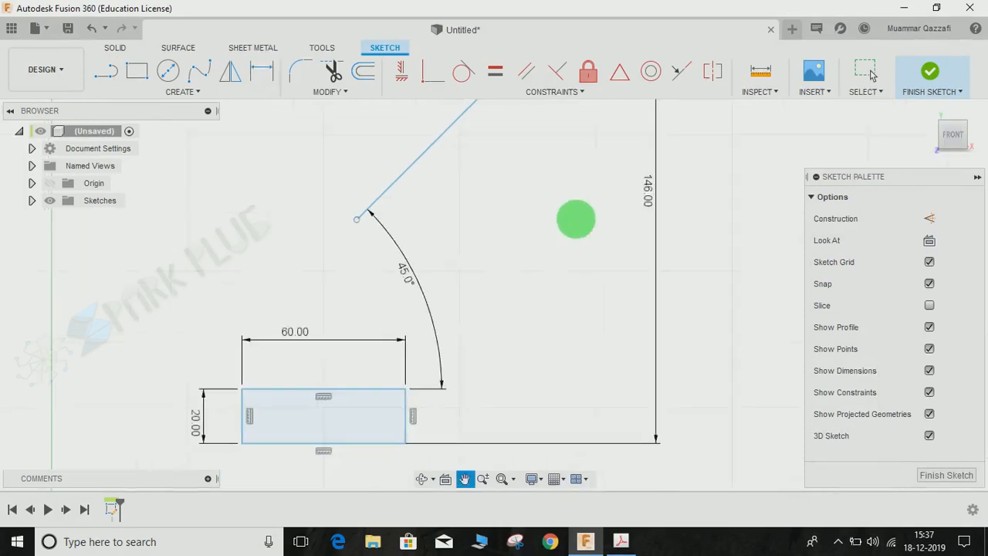
scroll(497, 275, down, 1)
key(l)
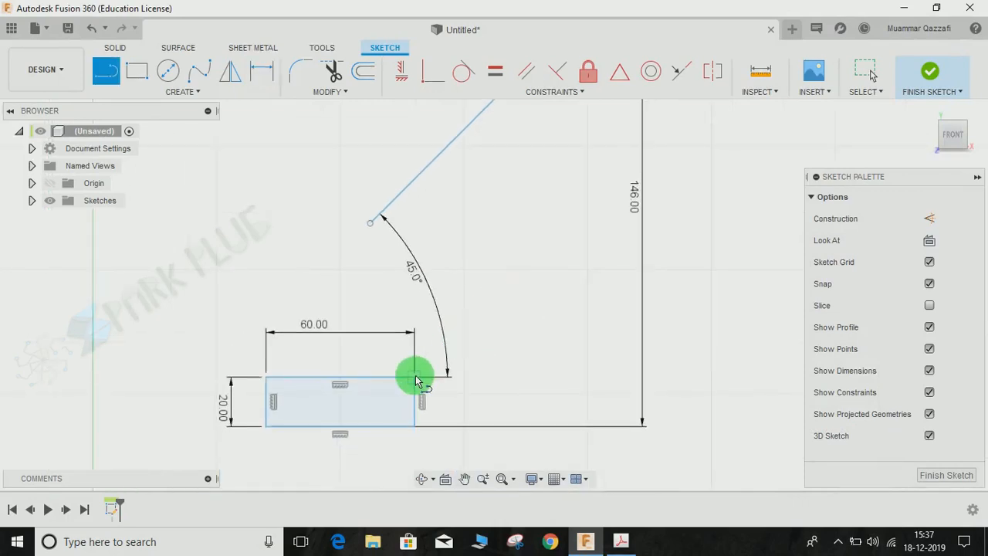
click(415, 380)
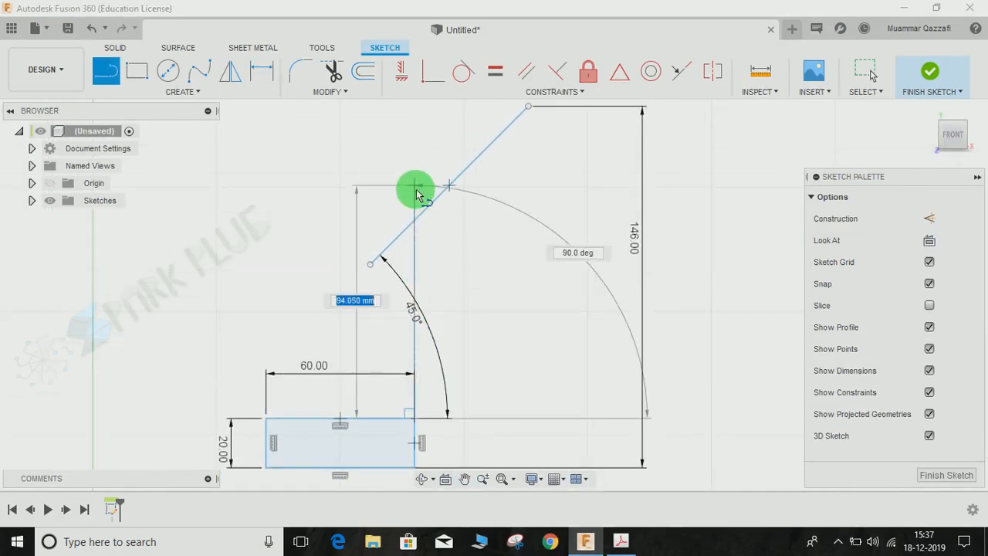
click(415, 189)
key(Escape)
Trim the overhanging ends of the vertical and sloping lines so they meet at a corner.
click(418, 237)
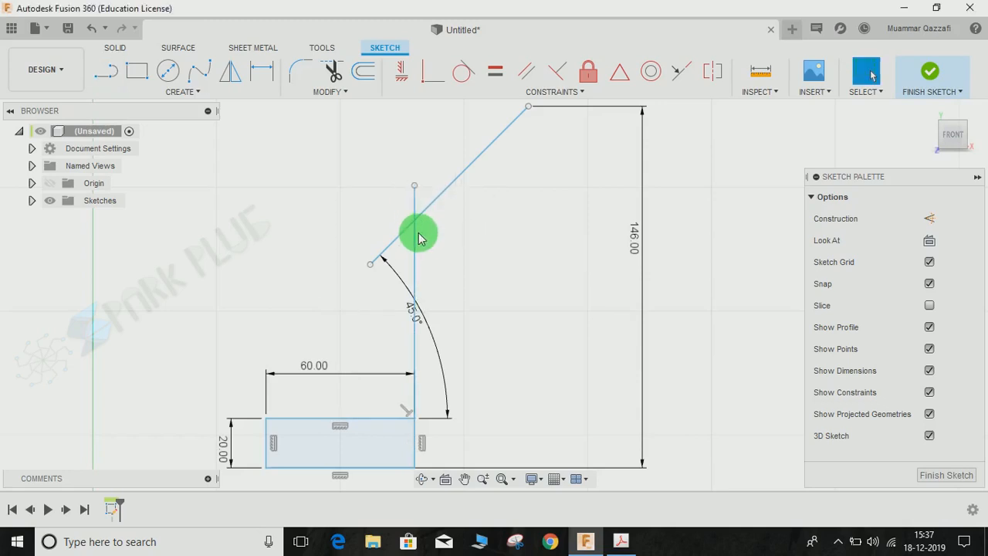
key(t)
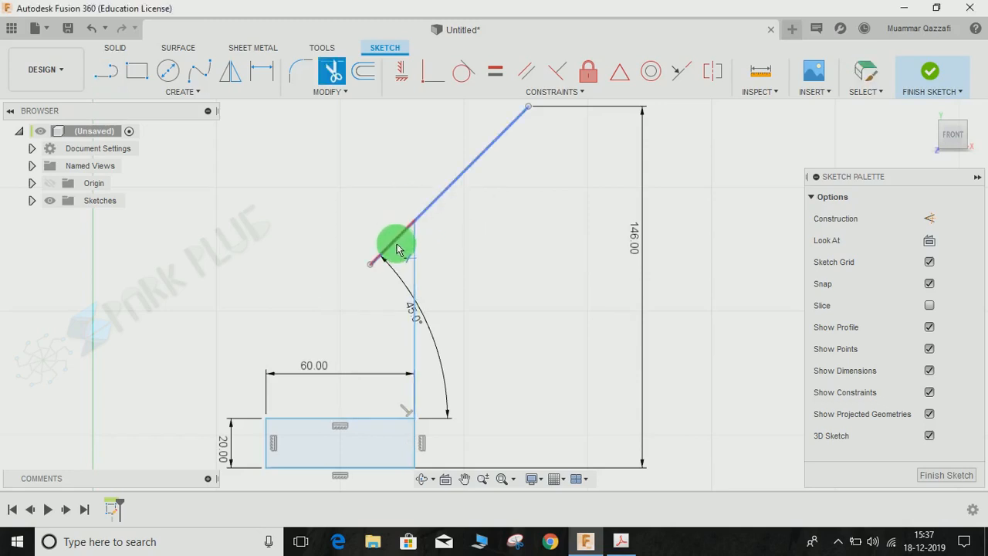
click(397, 242)
key(Escape)
Check the bend radius in the drawing and fillet the corner between the vertical and sloping lines with a 15 mm radius.
scroll(465, 307, up, 2)
scroll(464, 308, down, 3)
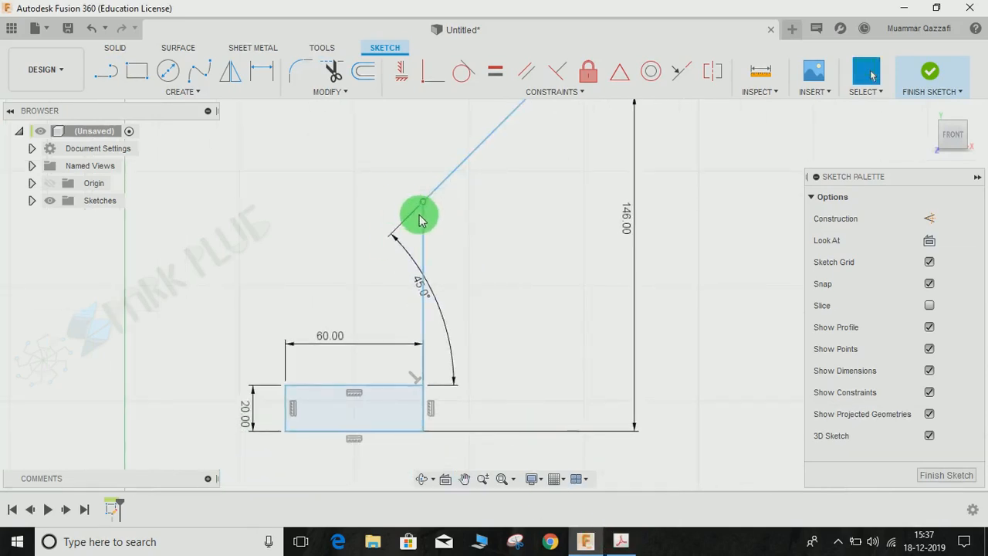
click(622, 540)
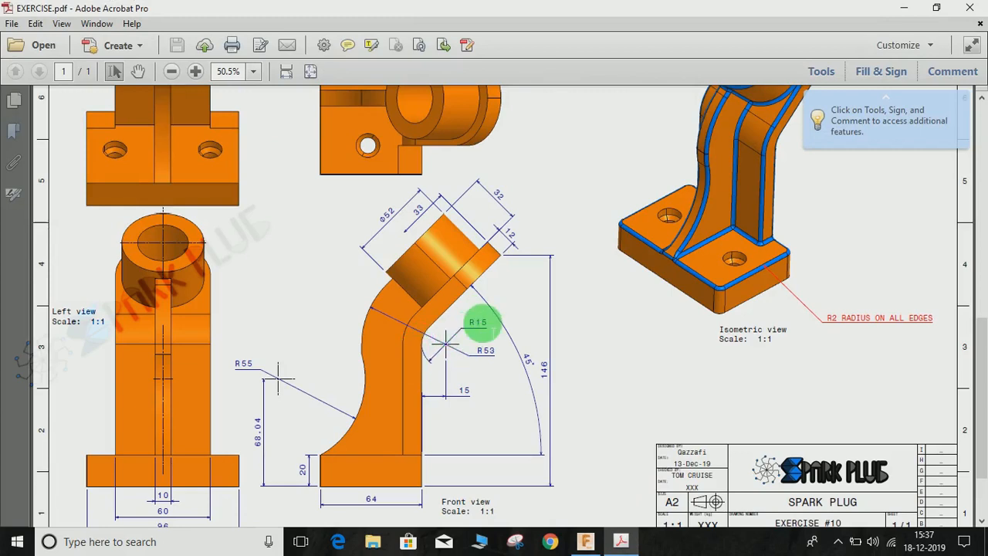
click(904, 7)
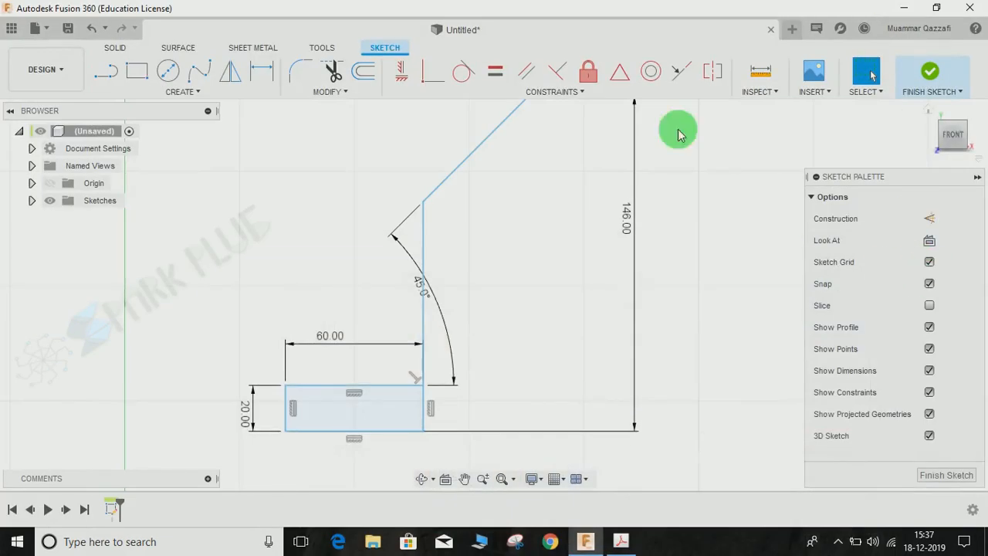
click(301, 70)
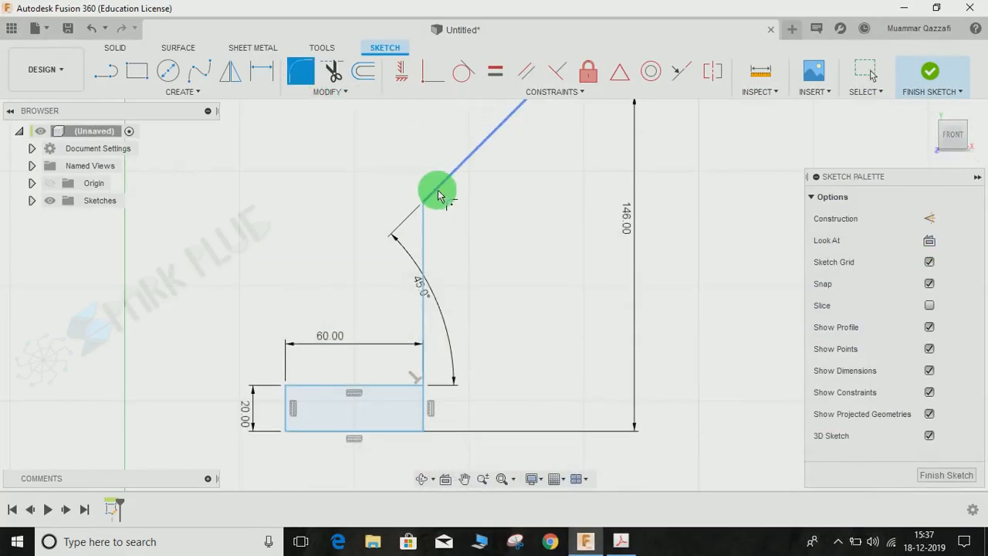
click(428, 228)
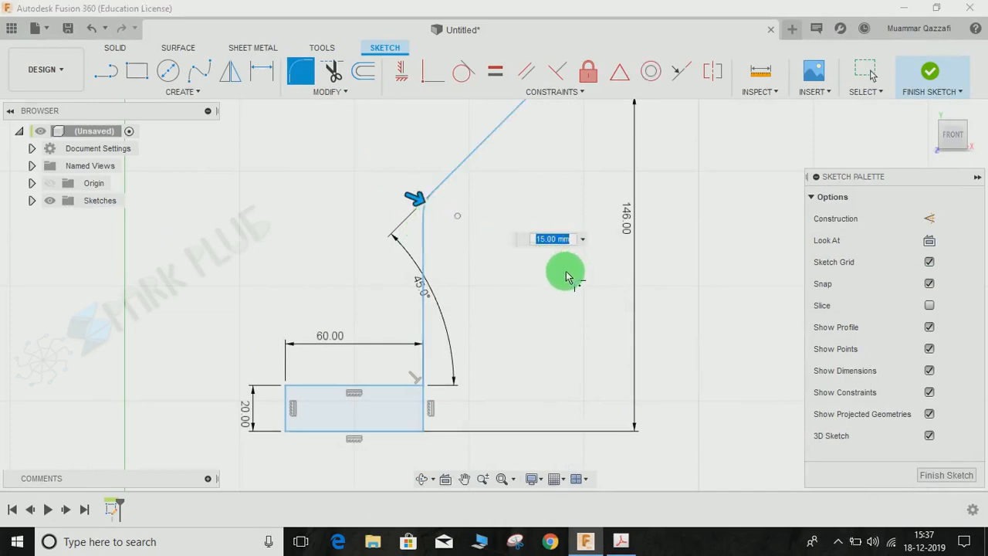
key(Return)
middle_drag(518, 338, 518, 359)
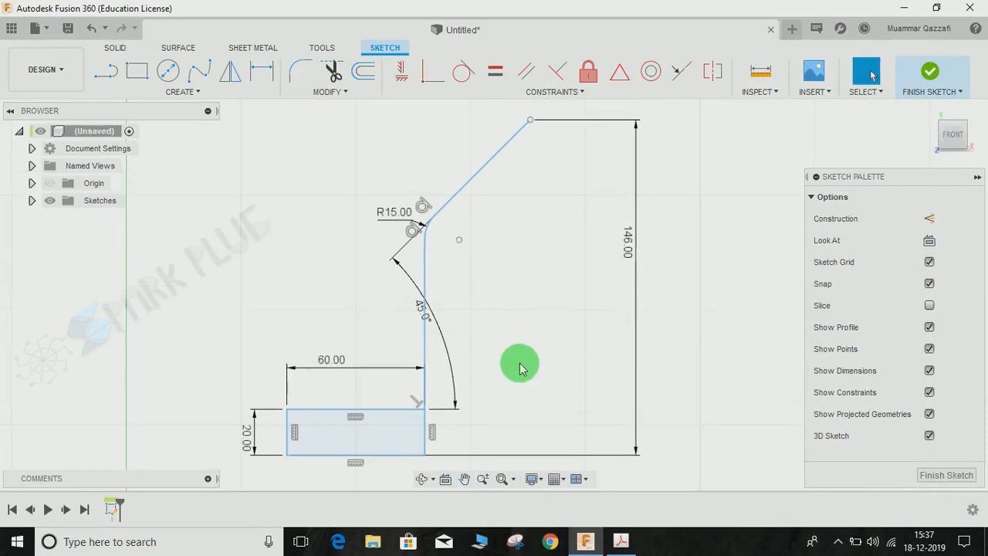
Check the arm thickness in the drawing and offset the sloping line, fillet arc and vertical line 12 mm towards the base rectangle's side.
click(630, 543)
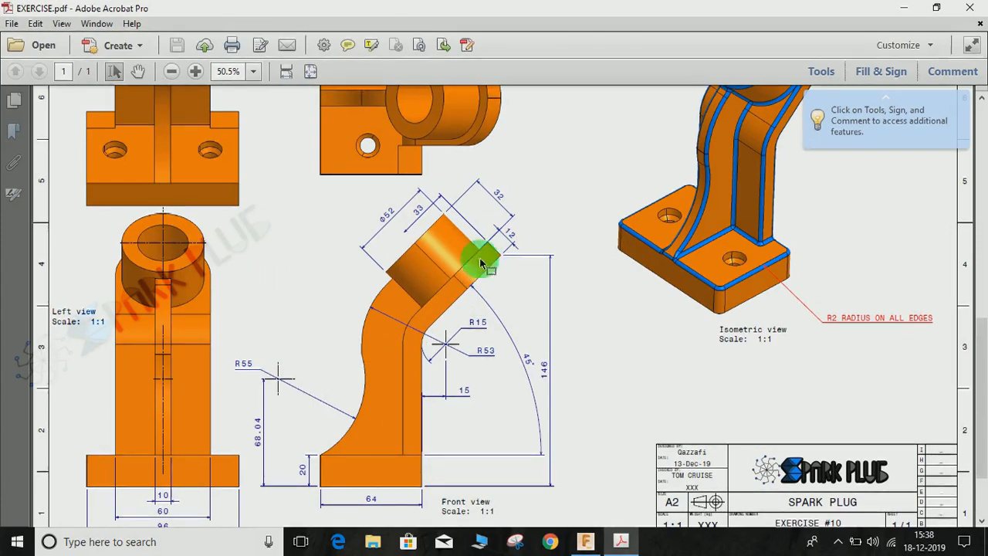
click(903, 8)
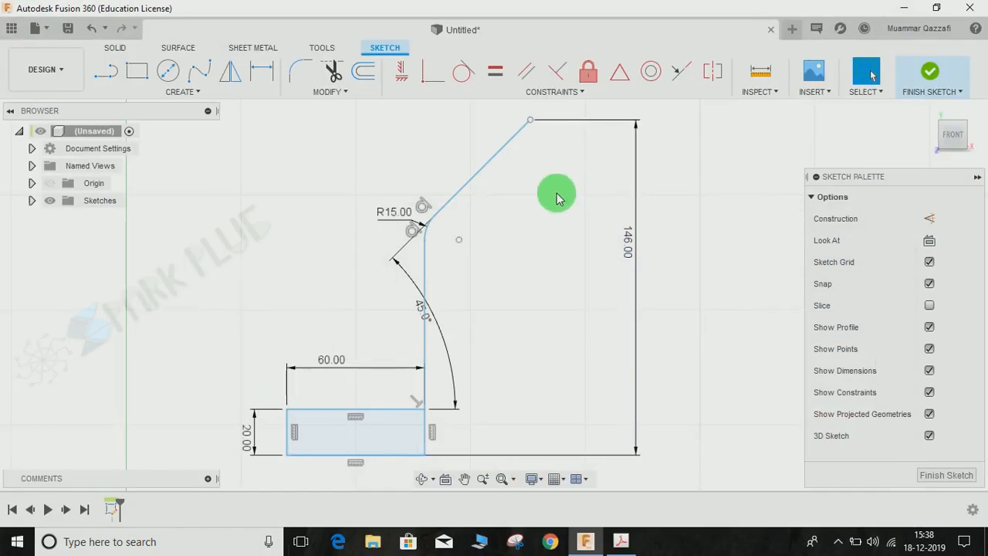
click(472, 185)
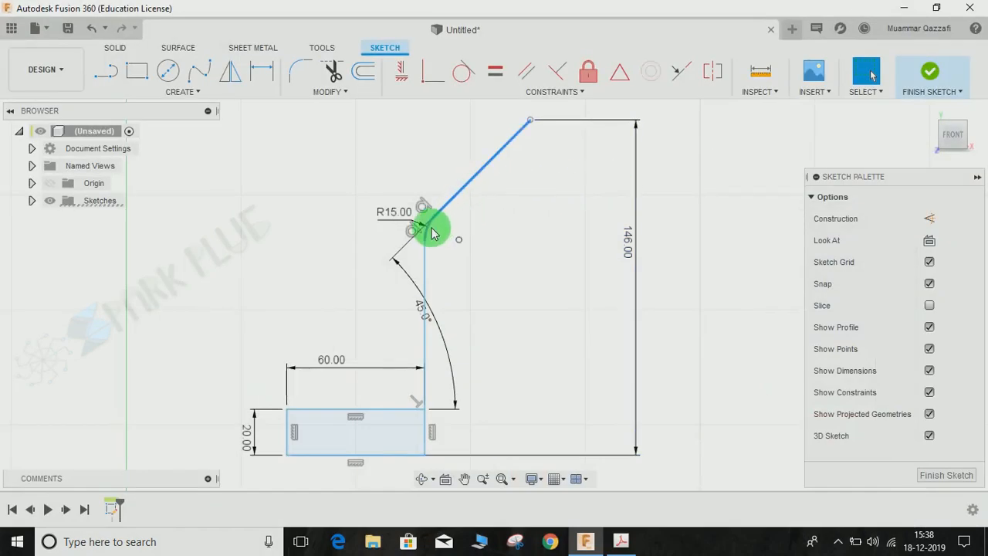
click(431, 240)
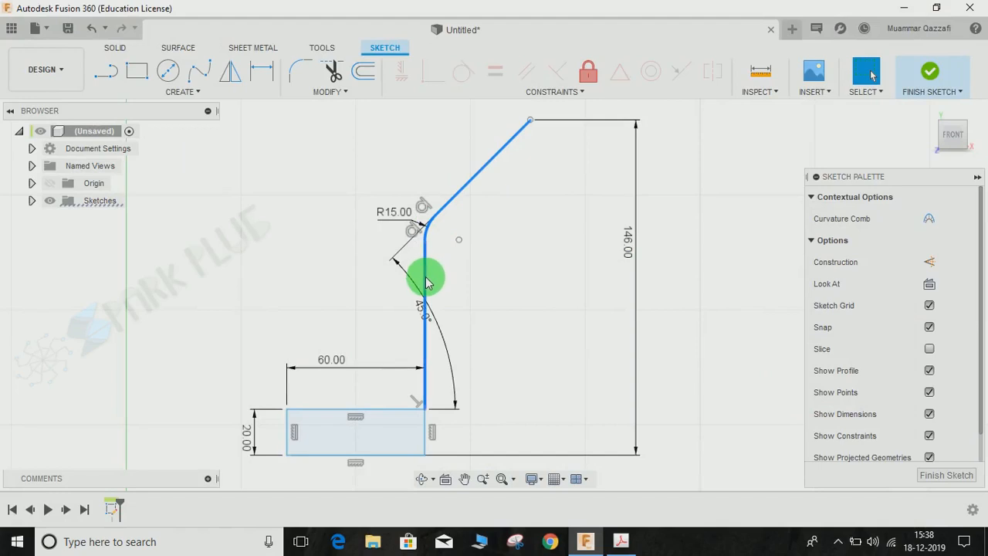
click(358, 79)
drag(441, 213, 397, 280)
click(764, 244)
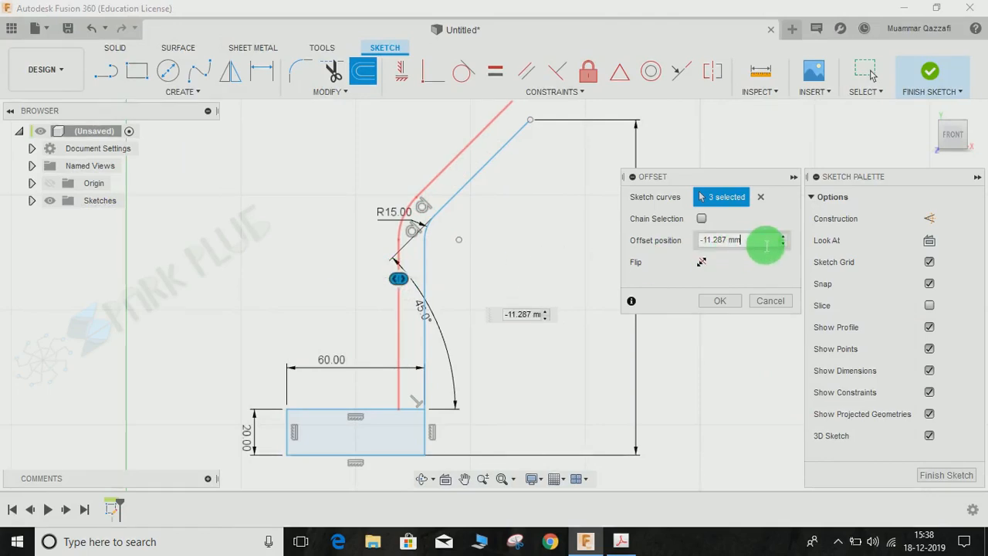
drag(764, 244, 683, 244)
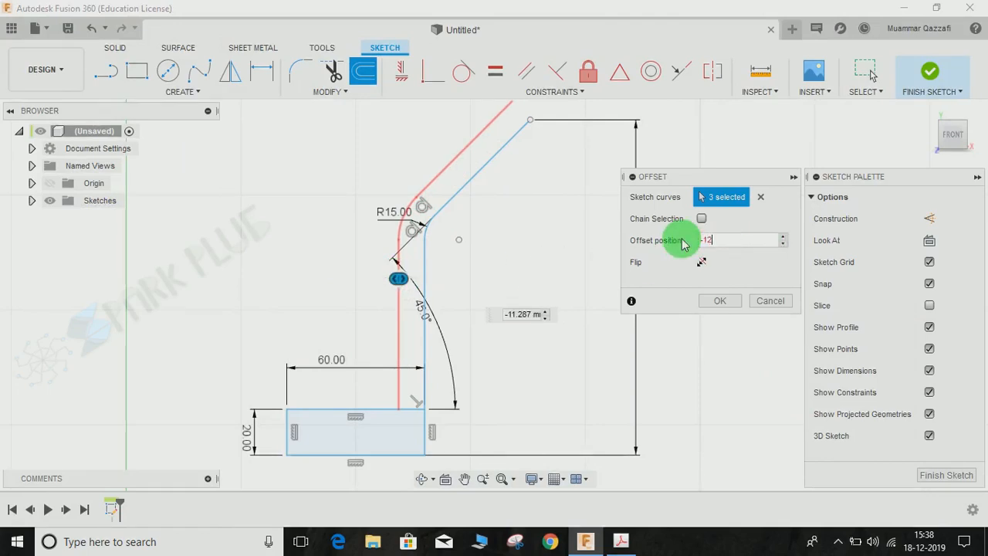
text(-12)
key(Return)
middle_drag(558, 267, 550, 293)
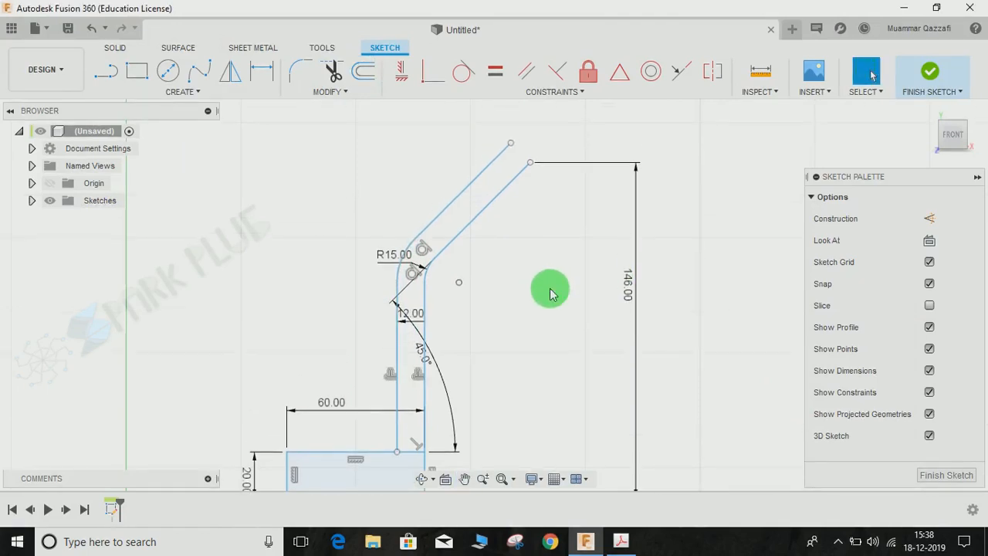
Close the arm profile with a line between the two upper endpoints and finish the sketch.
key(l)
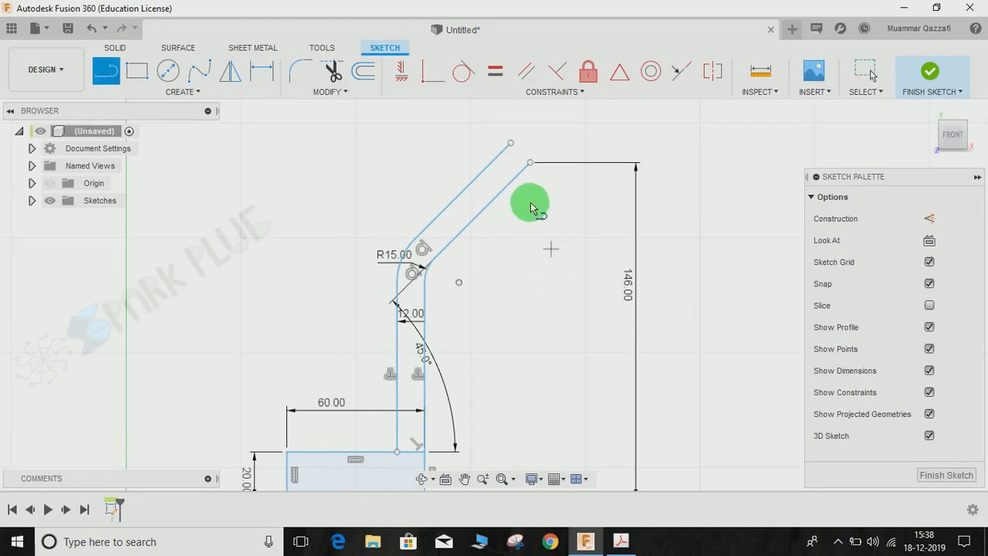
click(512, 147)
click(534, 163)
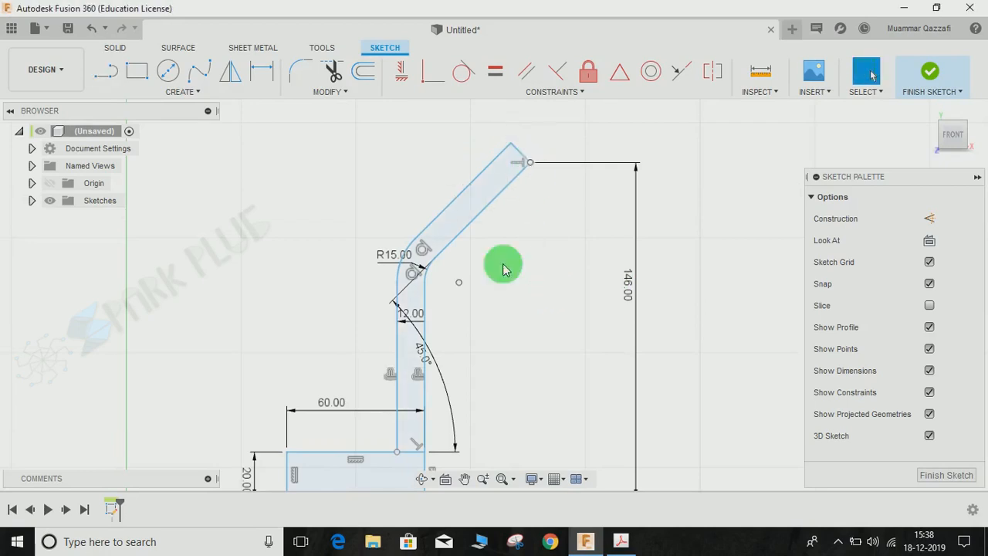
key(Escape)
middle_drag(450, 397, 502, 319)
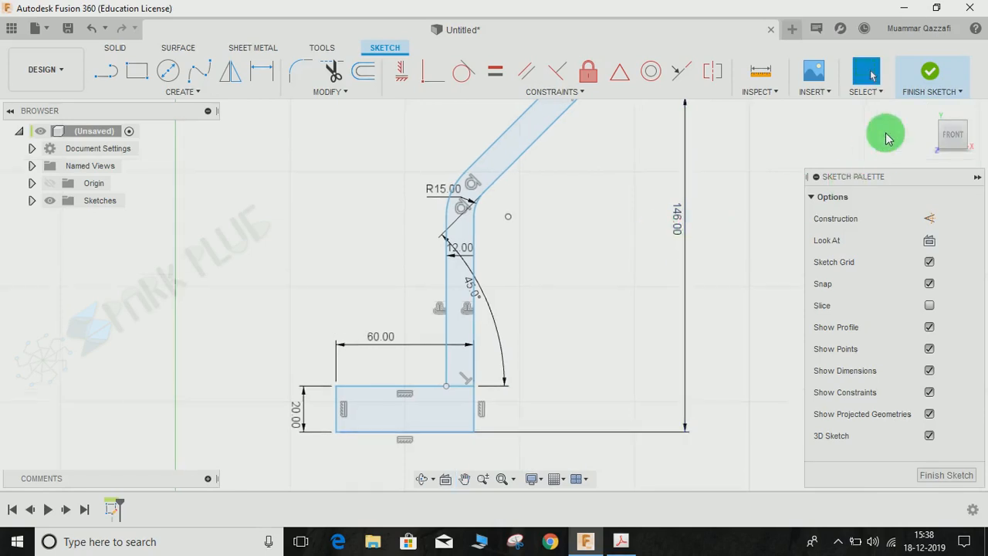
click(927, 70)
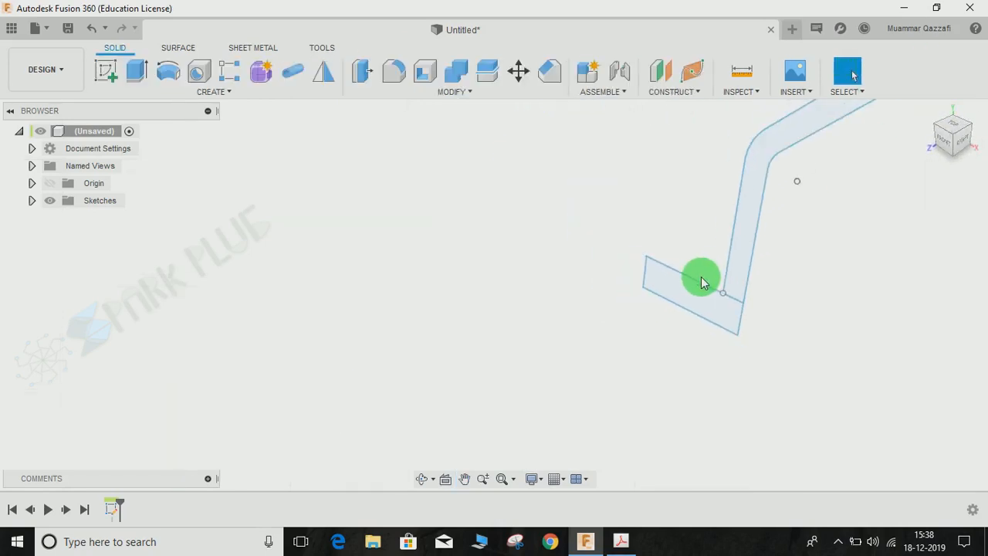
Check the base width in the drawing and extrude the base rectangle symmetrically to a 96 mm whole length as a new component.
mouse_move(615, 378)
shift+middle_down()
mouse_move(697, 375)
mouse_move(717, 391)
mouse_move(721, 379)
mouse_move(660, 305)
shift+middle_up()
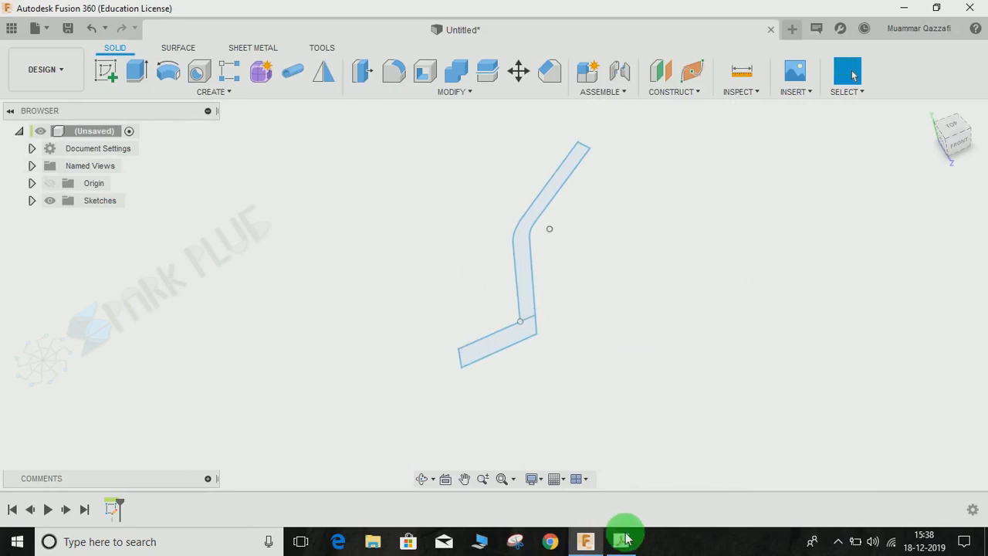
click(621, 541)
scroll(150, 424, down, 1)
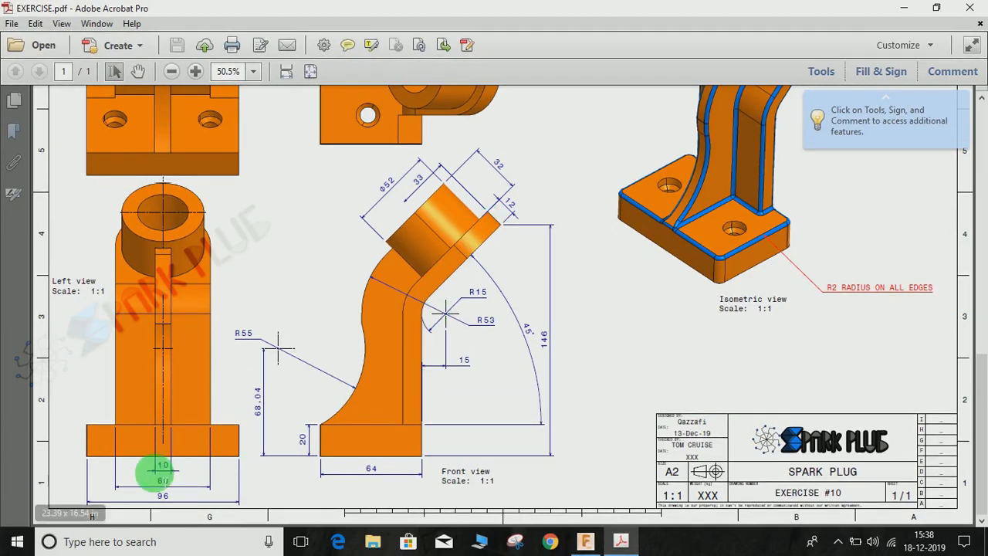
click(907, 7)
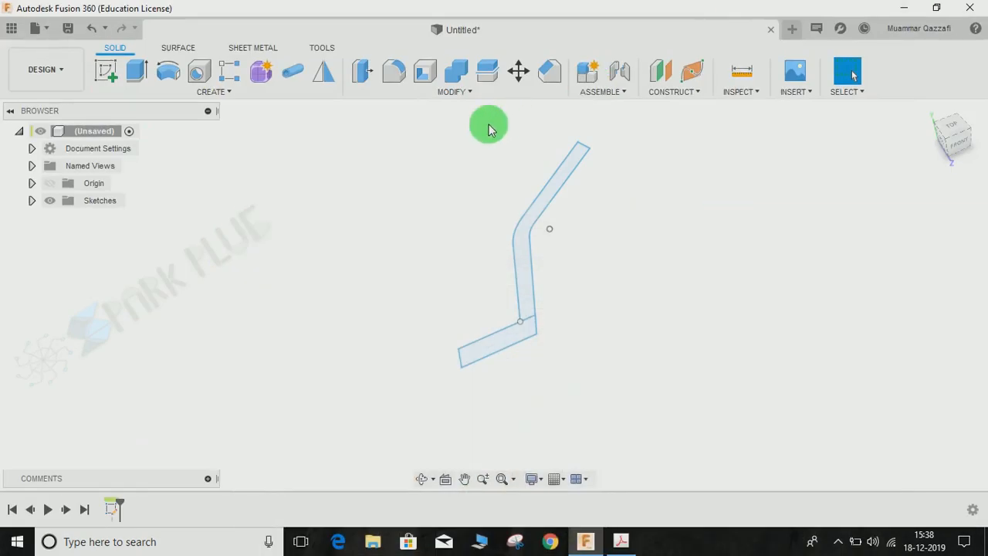
click(134, 79)
click(890, 242)
click(891, 300)
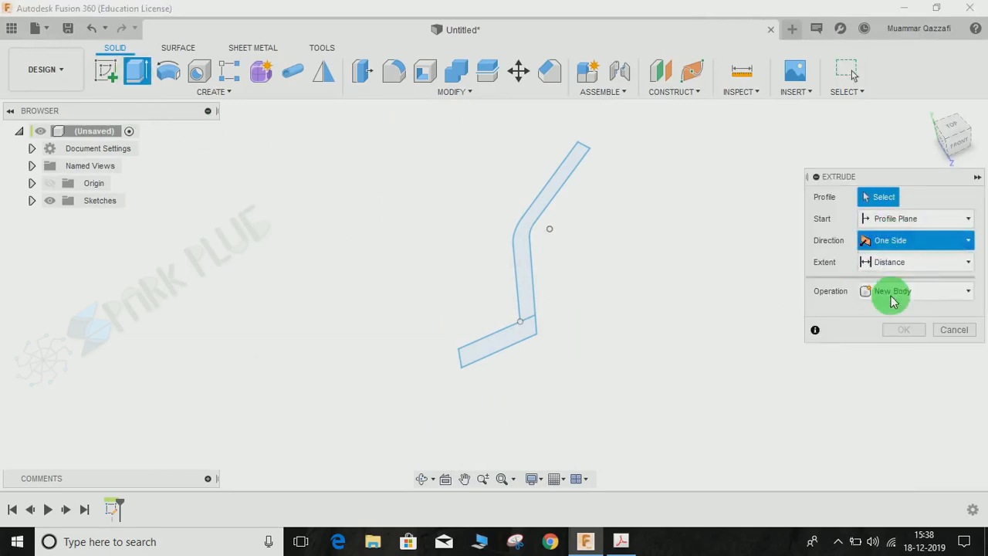
click(497, 354)
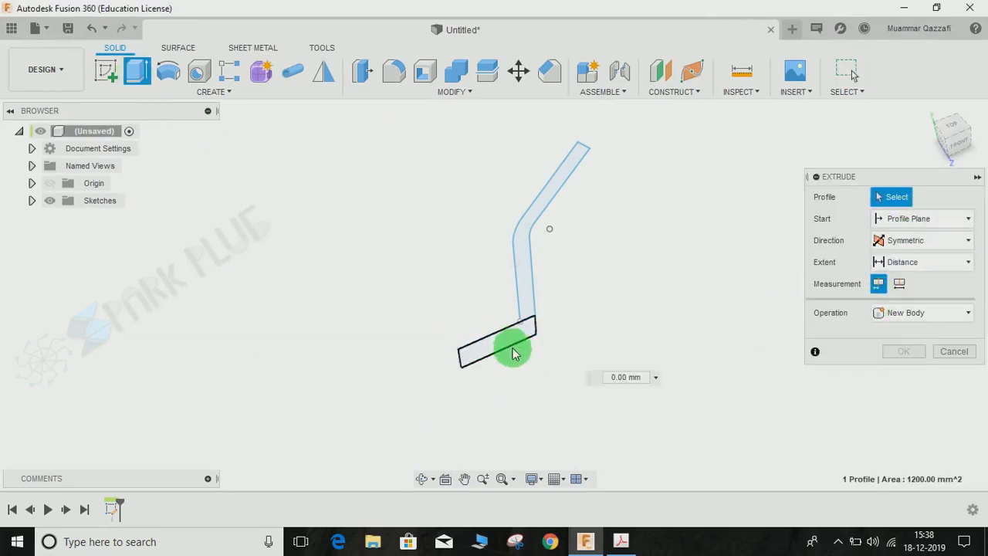
drag(518, 364, 535, 375)
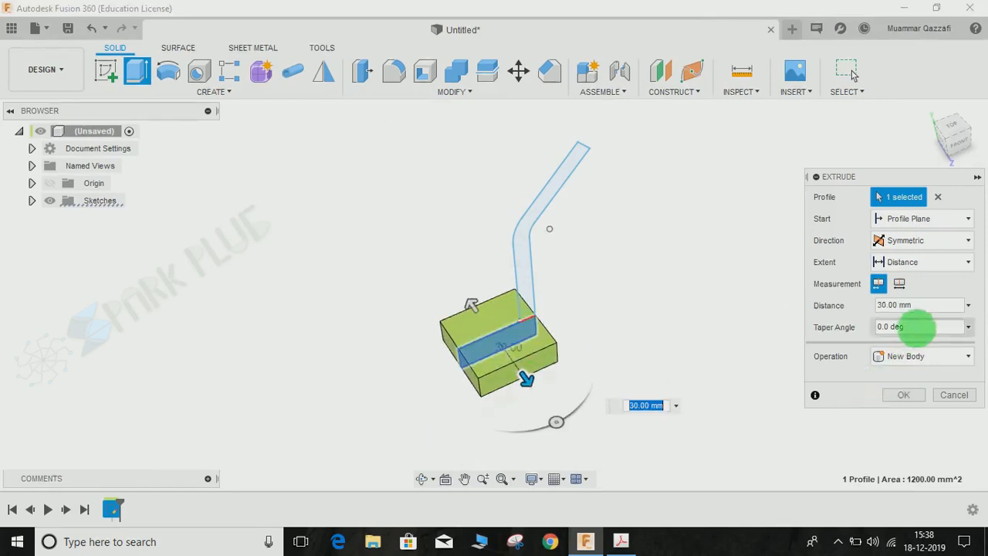
click(901, 285)
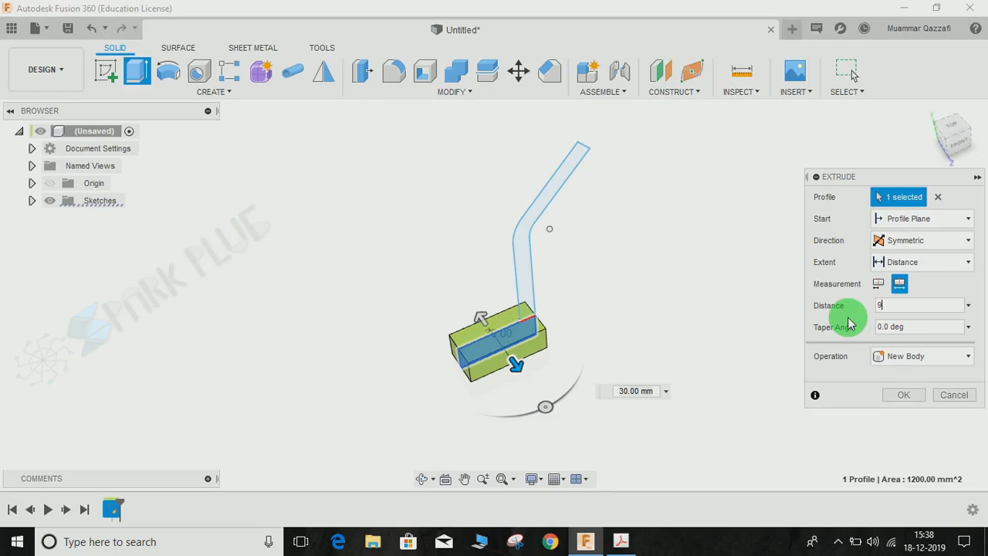
text(96)
click(898, 360)
click(902, 443)
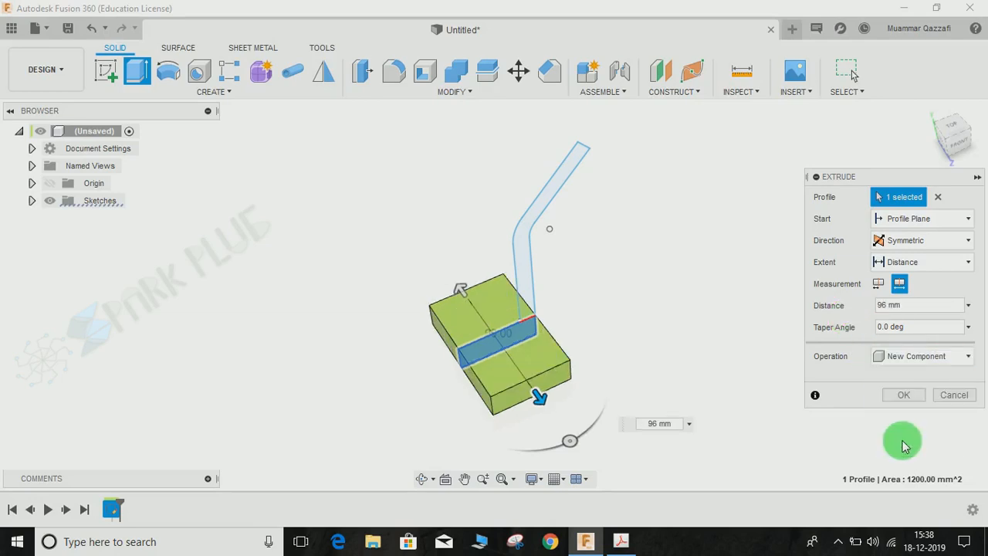
click(902, 395)
Make the profile sketch visible again.
middle_drag(695, 335, 640, 347)
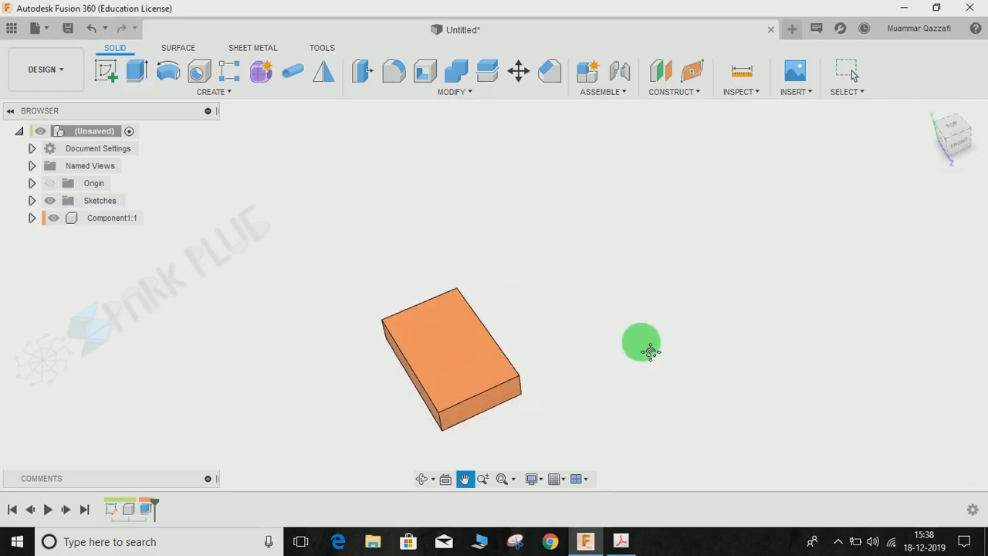
click(31, 200)
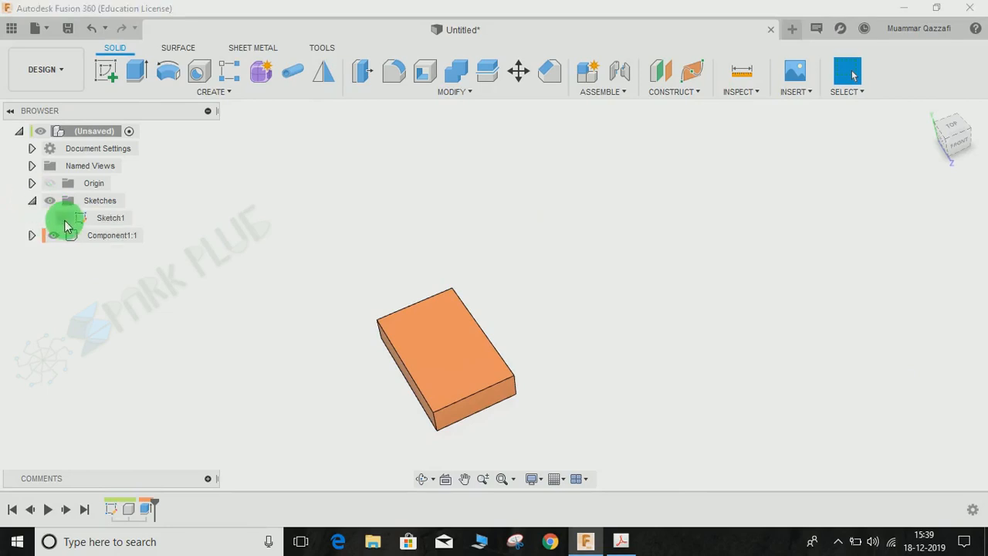
click(63, 217)
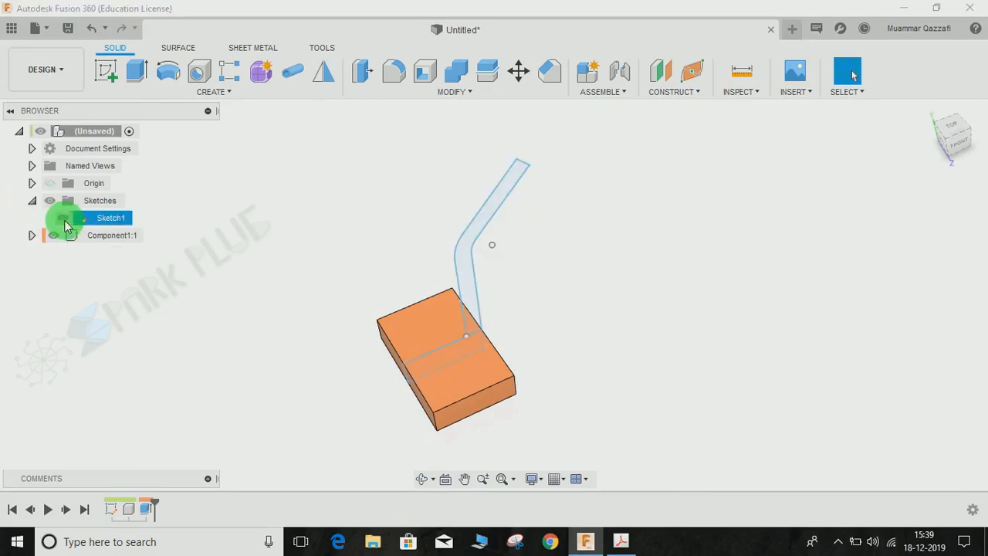
Extrude the bent arm profile symmetrically to a 60 mm whole length, joined to the base, and hide the profile sketch.
click(141, 73)
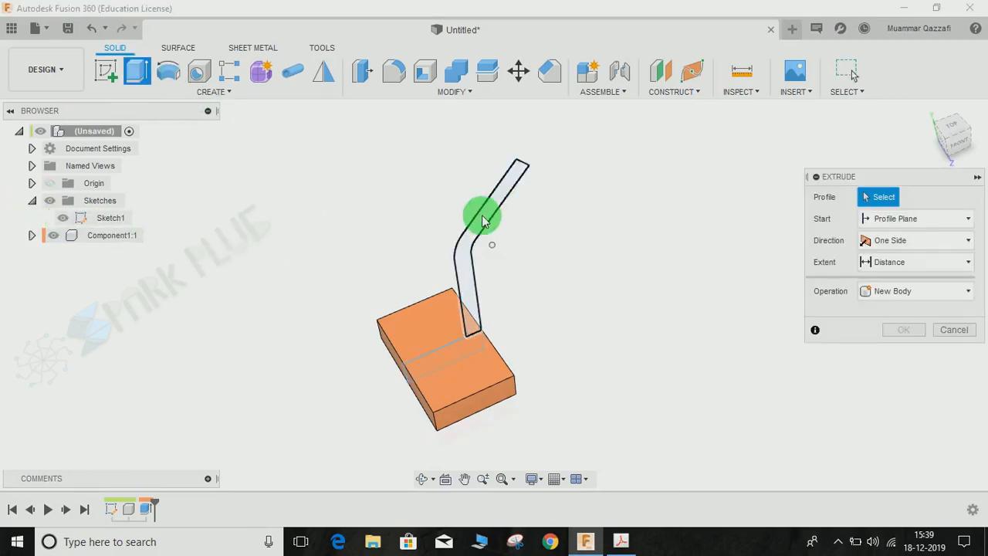
click(482, 222)
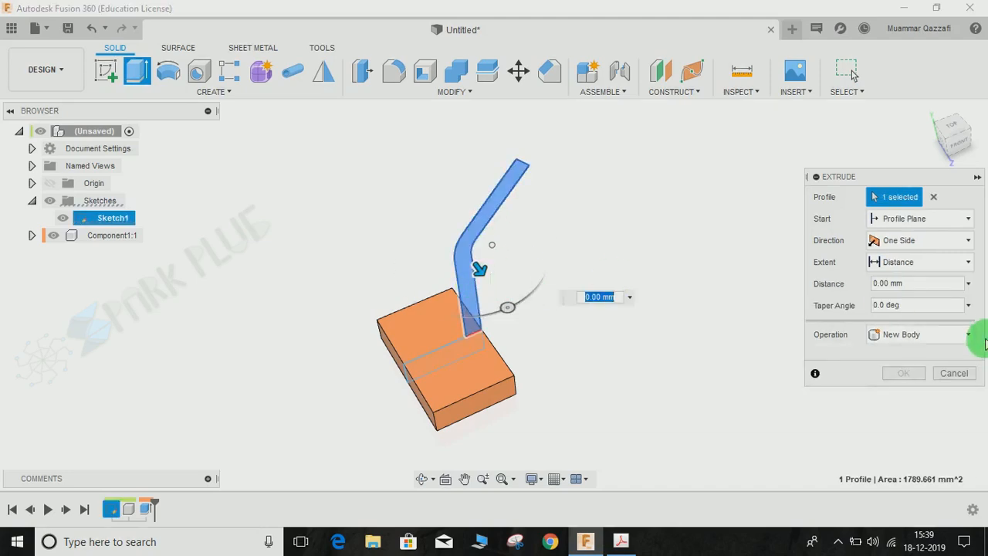
click(899, 335)
click(899, 356)
click(920, 240)
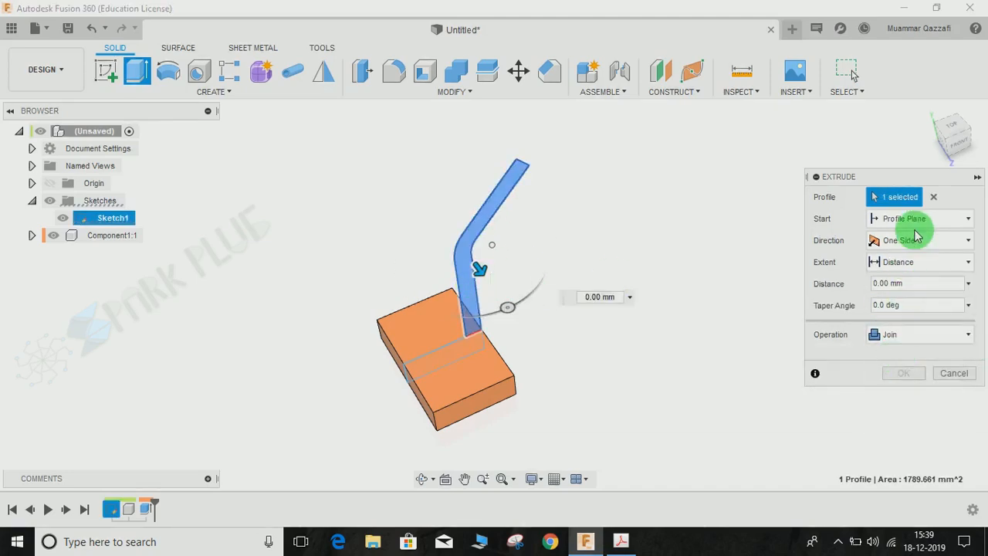
click(912, 296)
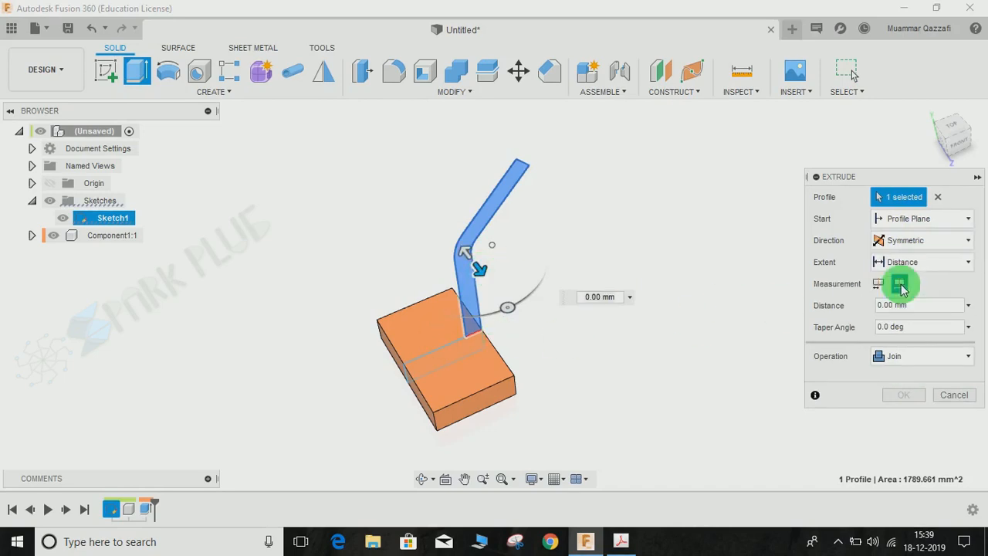
drag(932, 311, 850, 317)
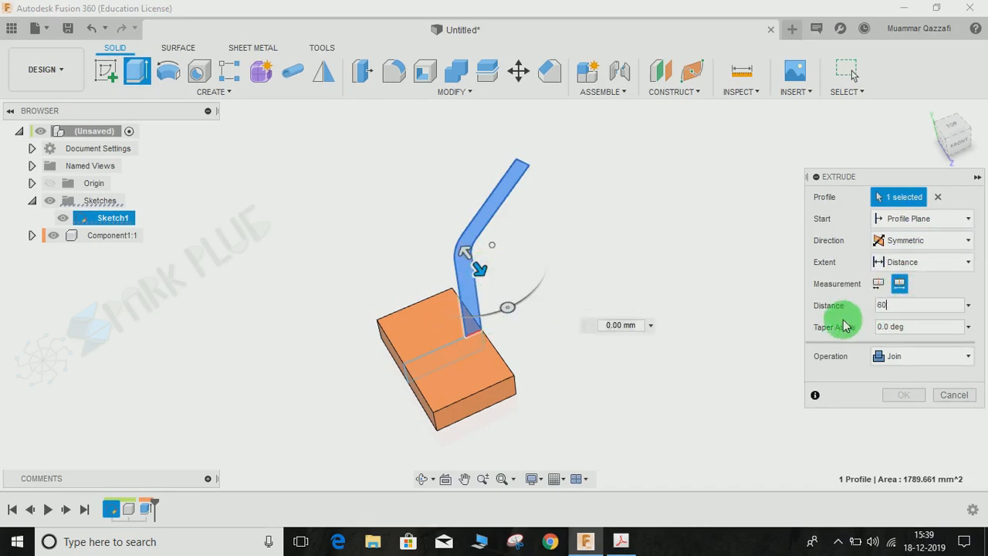
key(Return)
drag(632, 361, 673, 336)
click(67, 222)
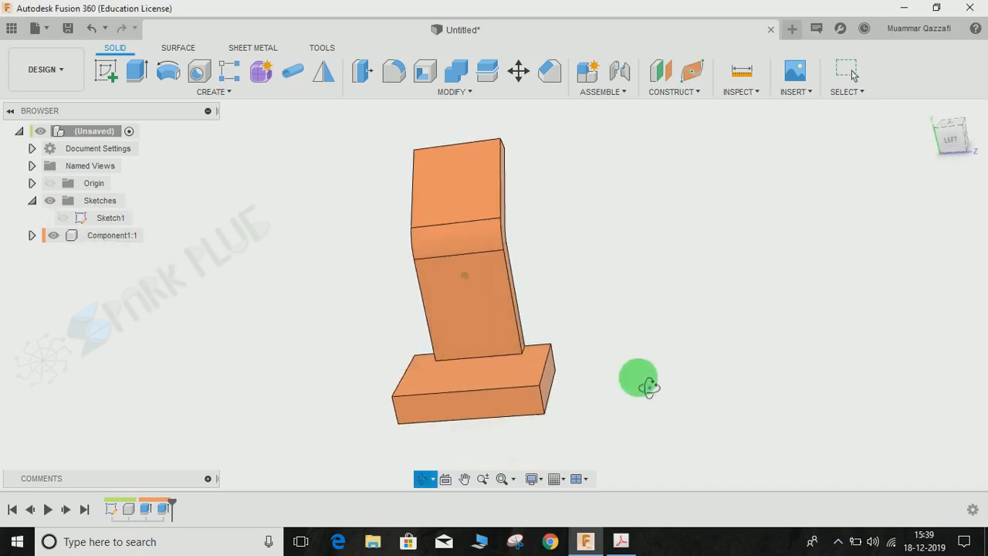
mouse_move(646, 386)
shift+middle_down()
mouse_move(542, 421)
mouse_move(478, 293)
mouse_move(540, 294)
shift+middle_up()
Review the cylindrical boss in the drawing's views and start a new sketch on the arm's upper sloping face above the base.
click(623, 543)
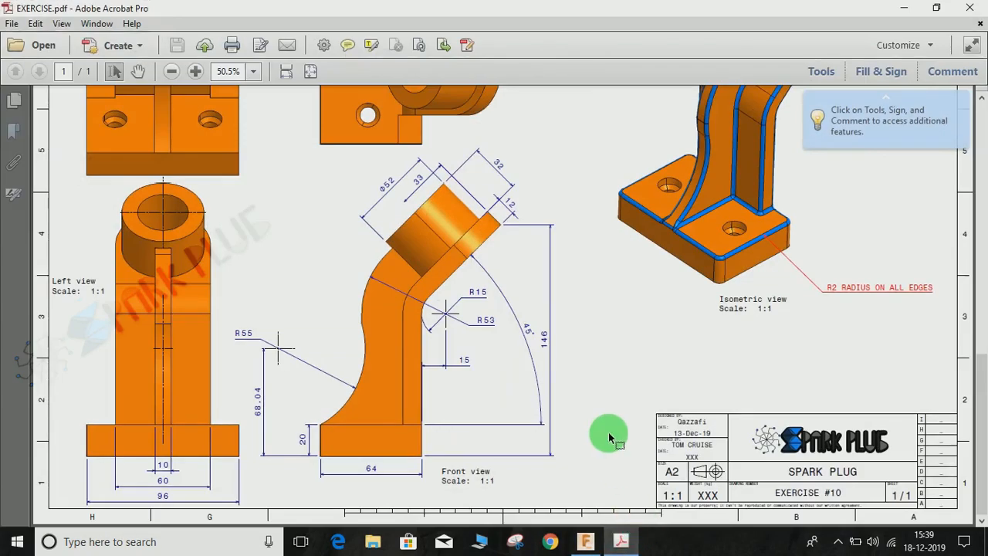
scroll(618, 428, up, 1)
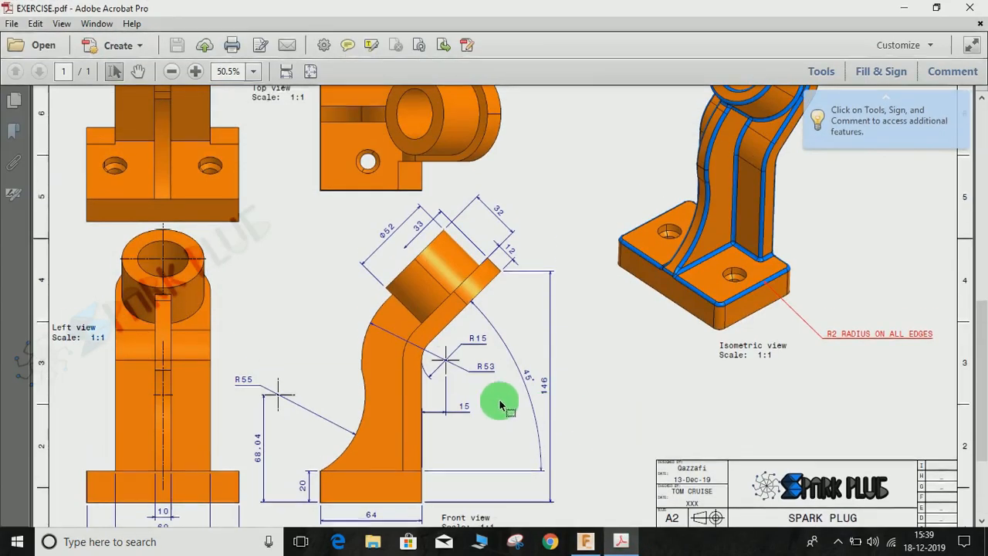
scroll(432, 337, up, 1)
scroll(429, 247, up, 1)
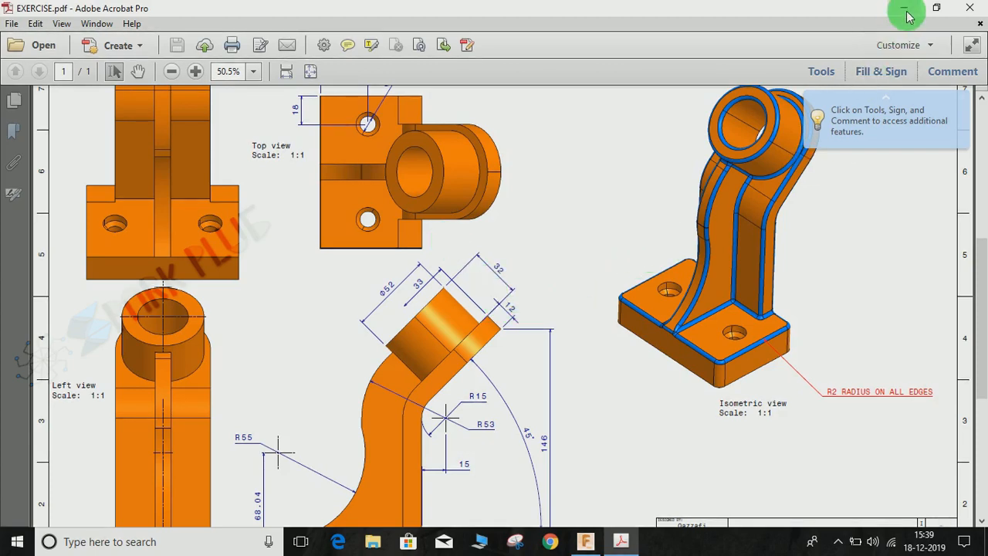
scroll(408, 260, up, 3)
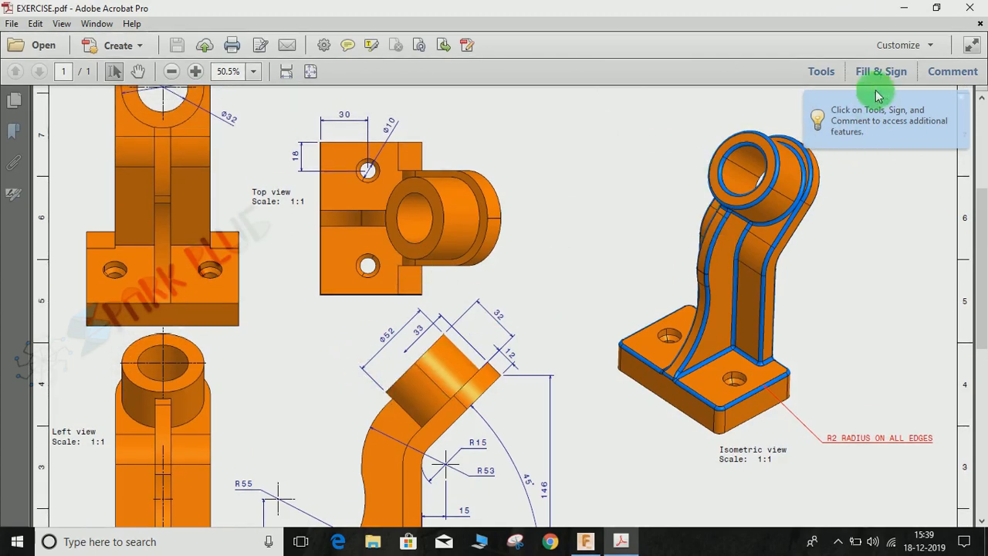
click(904, 10)
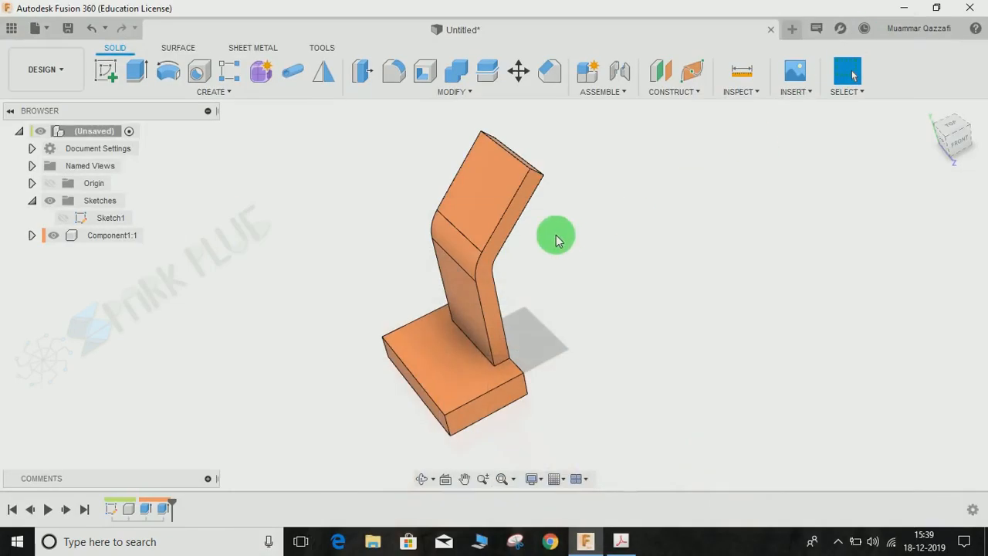
click(106, 70)
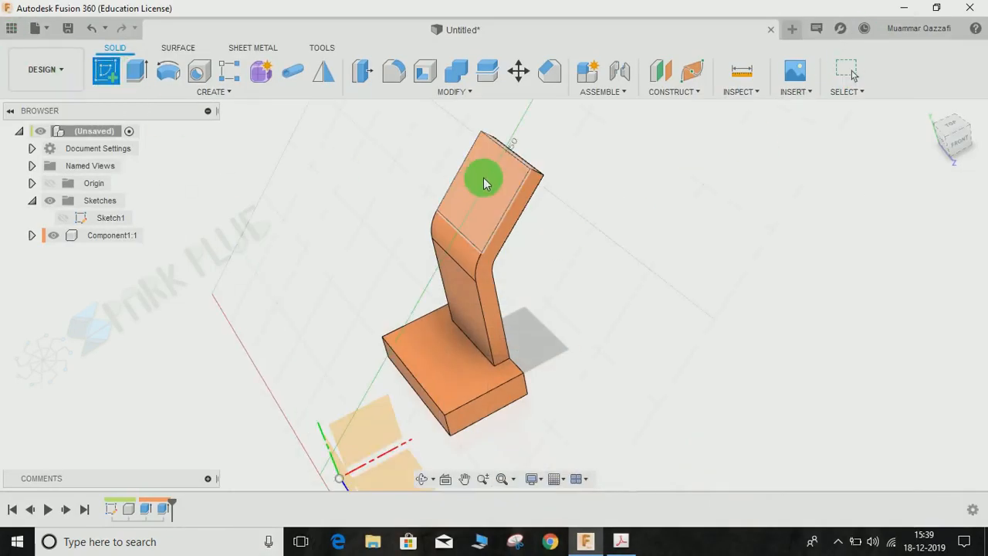
click(480, 179)
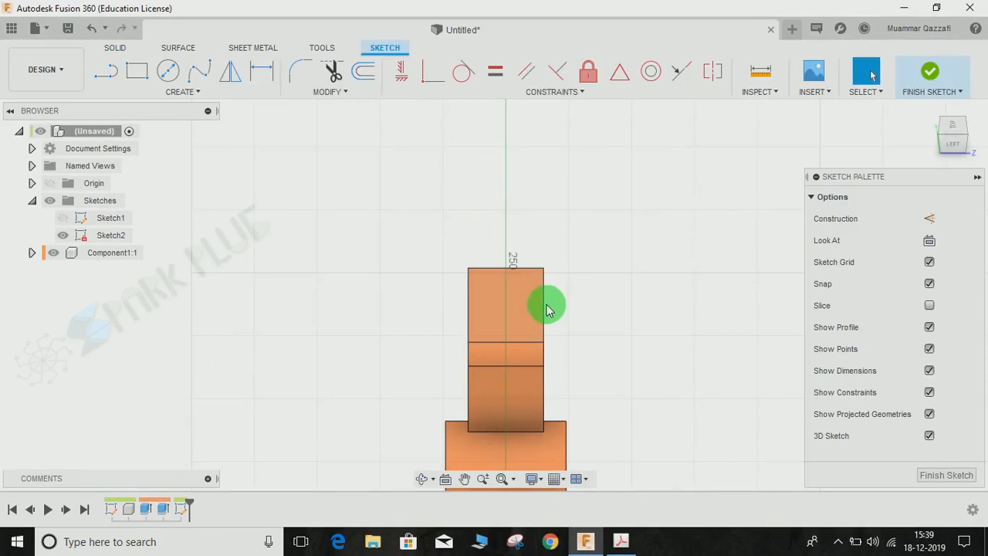
Sketch a 52 mm diameter circle on the vertical centreline of the arm's upper sloping face.
key(c)
scroll(508, 376, up, 1)
middle_drag(508, 376, 471, 193)
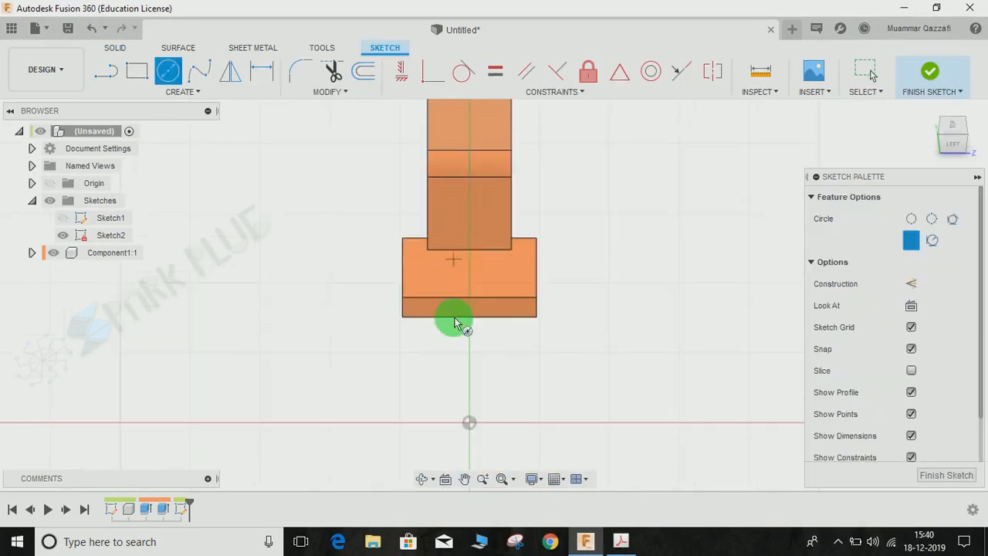
middle_drag(477, 330, 487, 472)
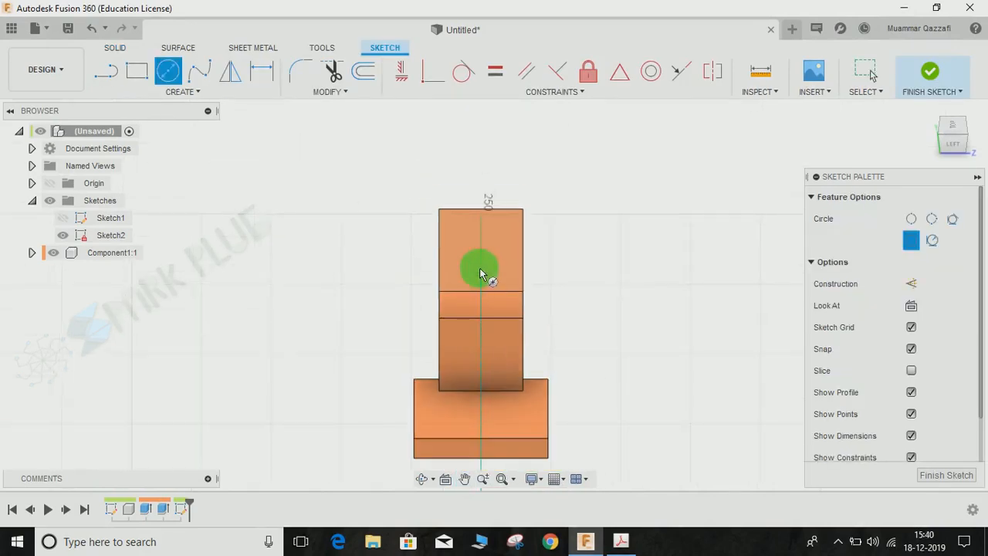
click(481, 249)
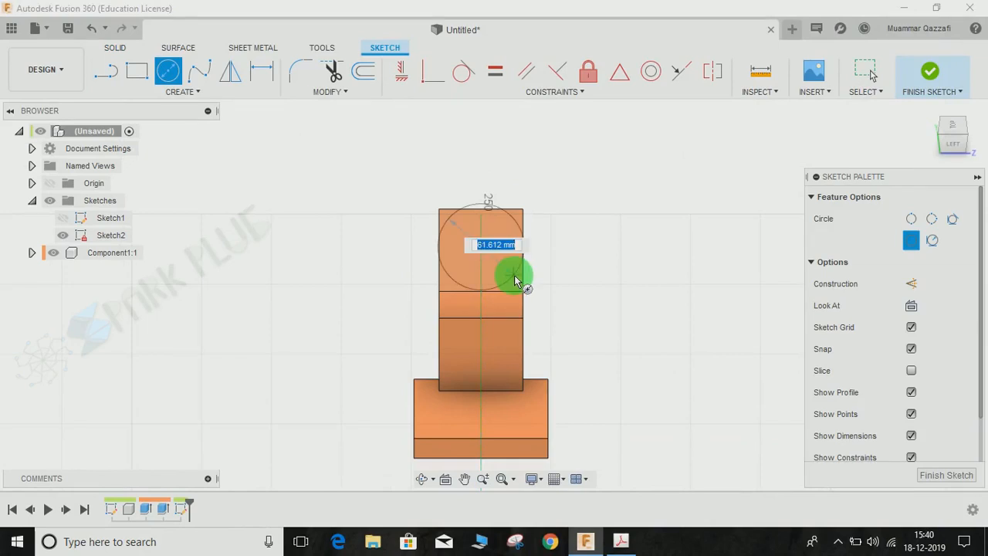
text(52)
key(Return)
key(Escape)
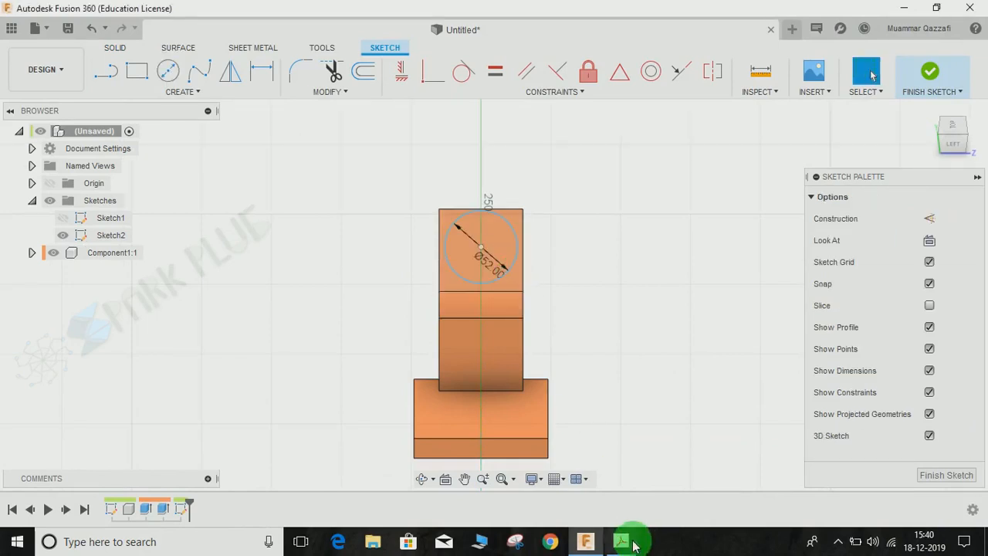
Check the boss position in the drawing and dimension the circle's centre 33 mm from the sloping face's top edge.
click(620, 541)
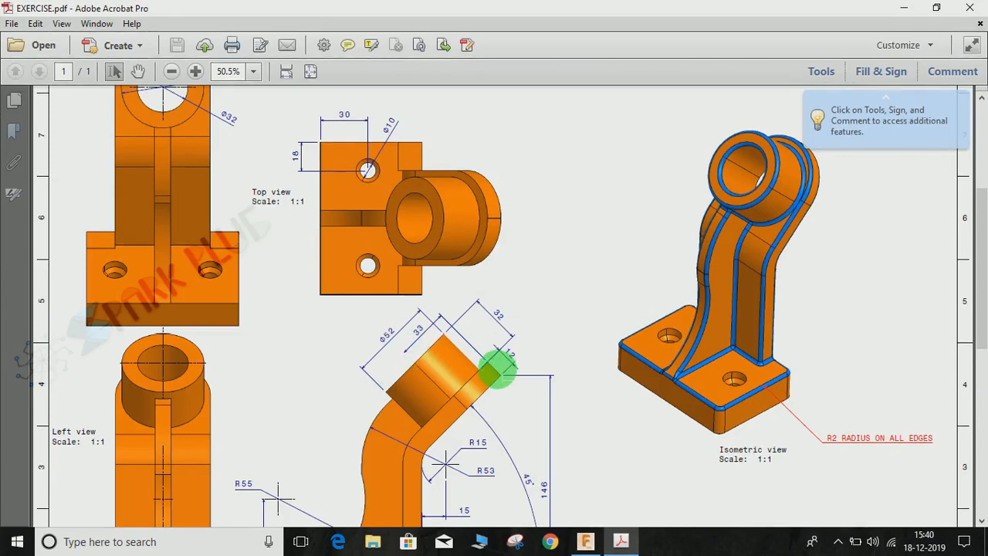
click(904, 7)
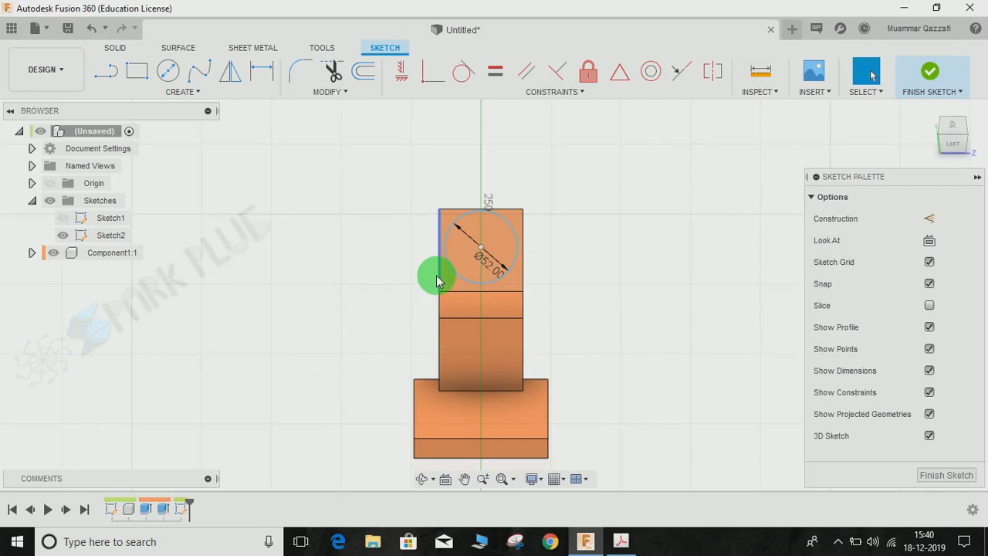
key(d)
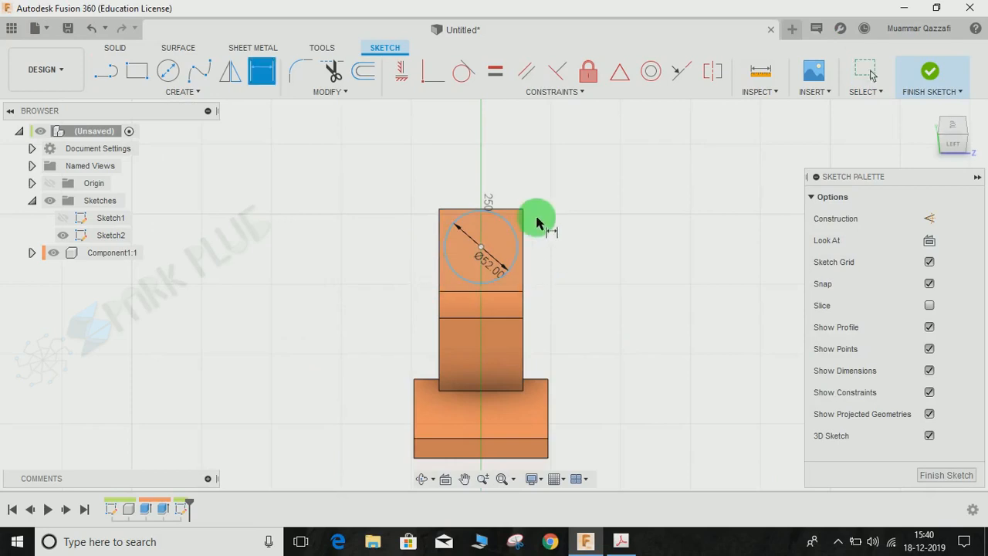
click(480, 249)
click(503, 214)
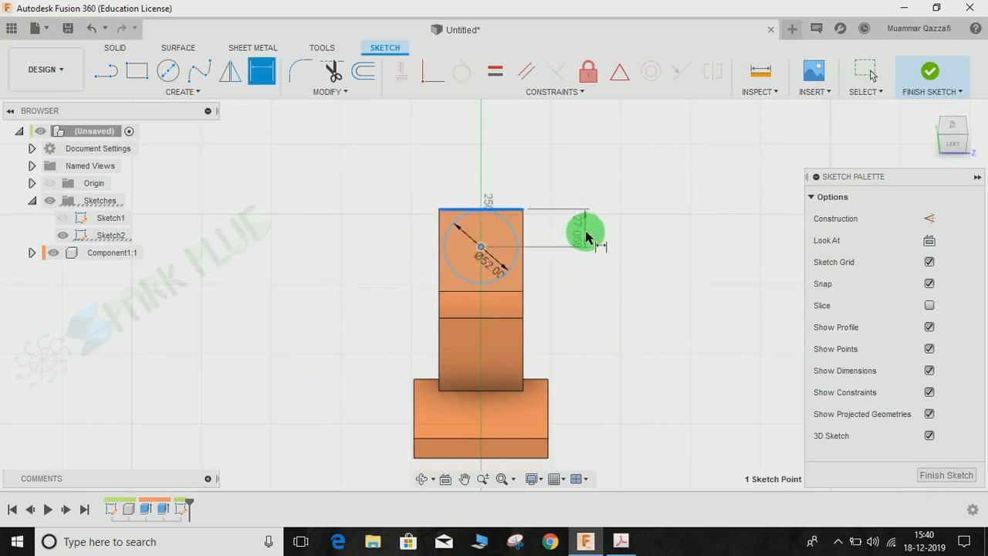
click(598, 242)
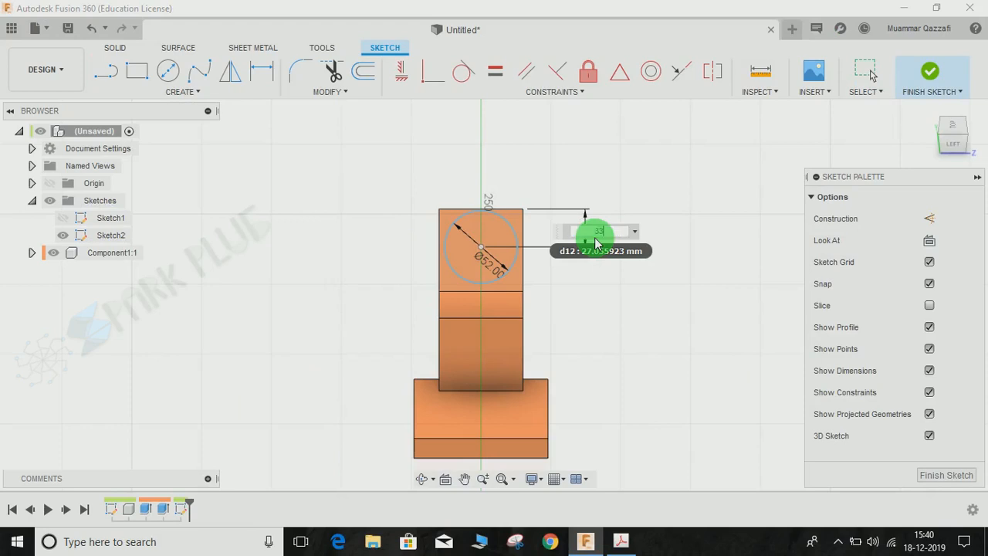
key(Return)
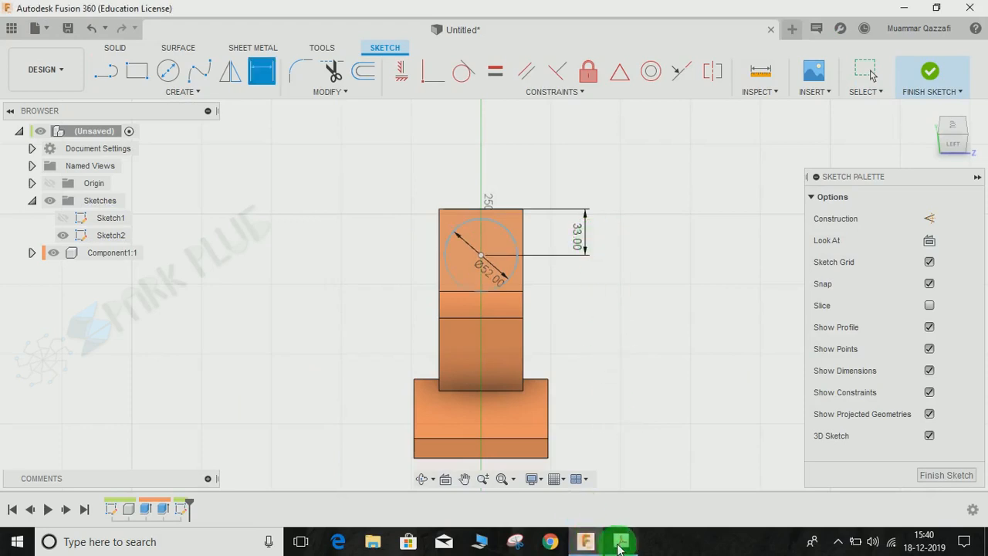
Check the boss length in the drawing's side view and finish the circle sketch.
click(620, 534)
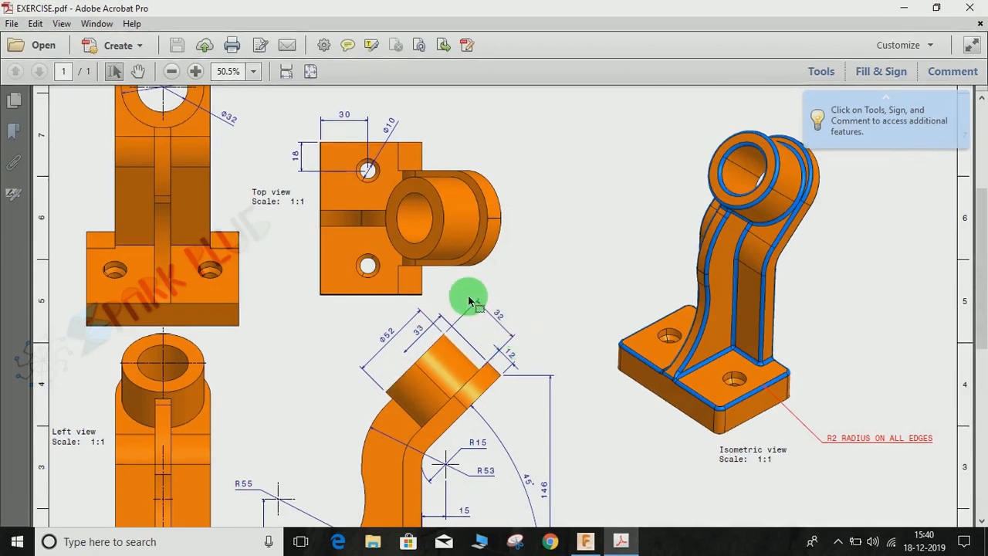
click(904, 8)
click(926, 77)
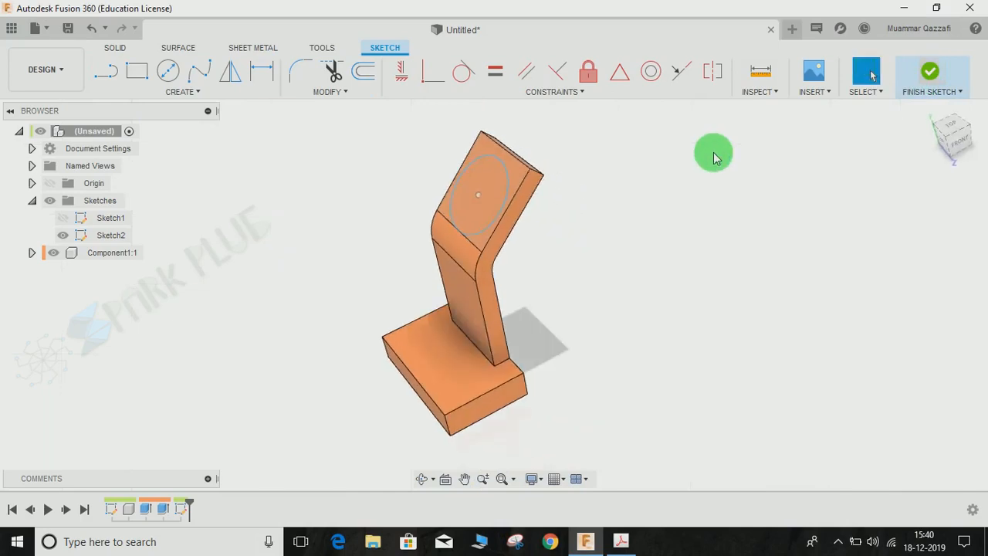
Extrude the 52 mm circle 32 mm outward from the arm's sloping face, joined to the bracket.
click(137, 71)
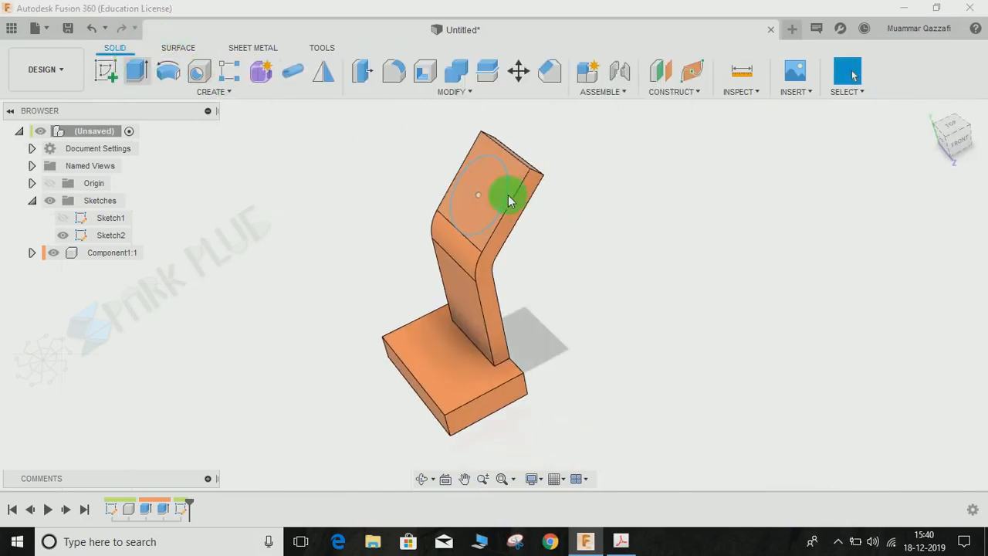
click(494, 231)
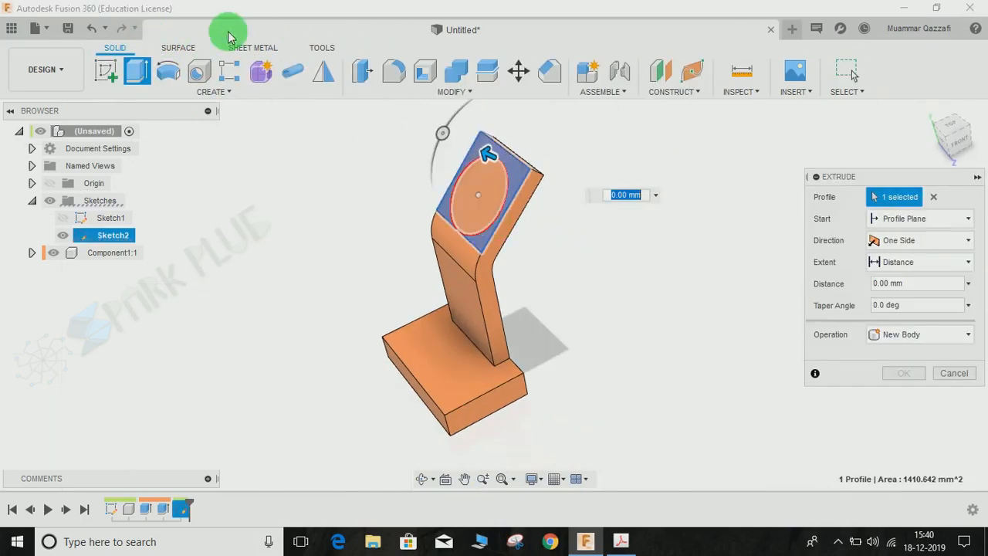
click(135, 73)
click(465, 204)
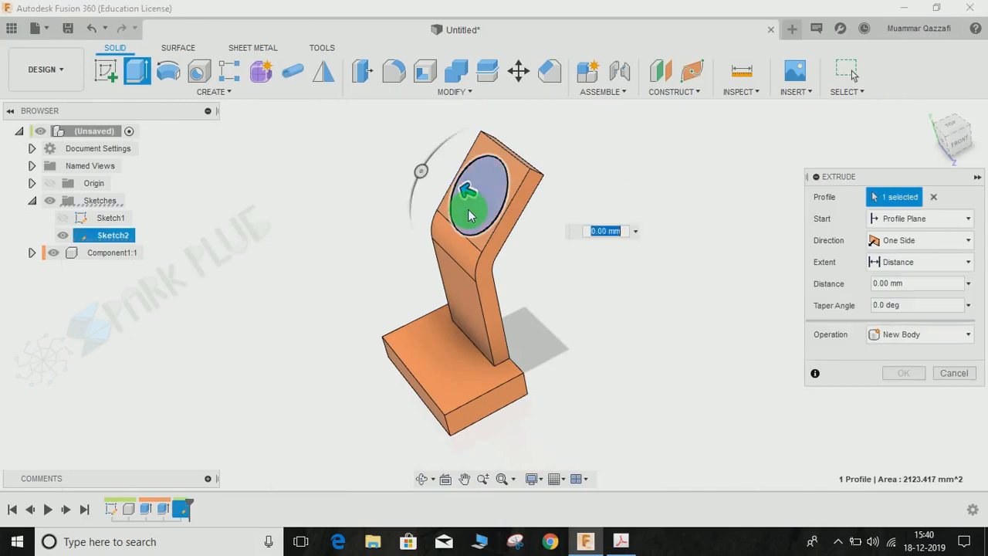
drag(467, 187, 414, 177)
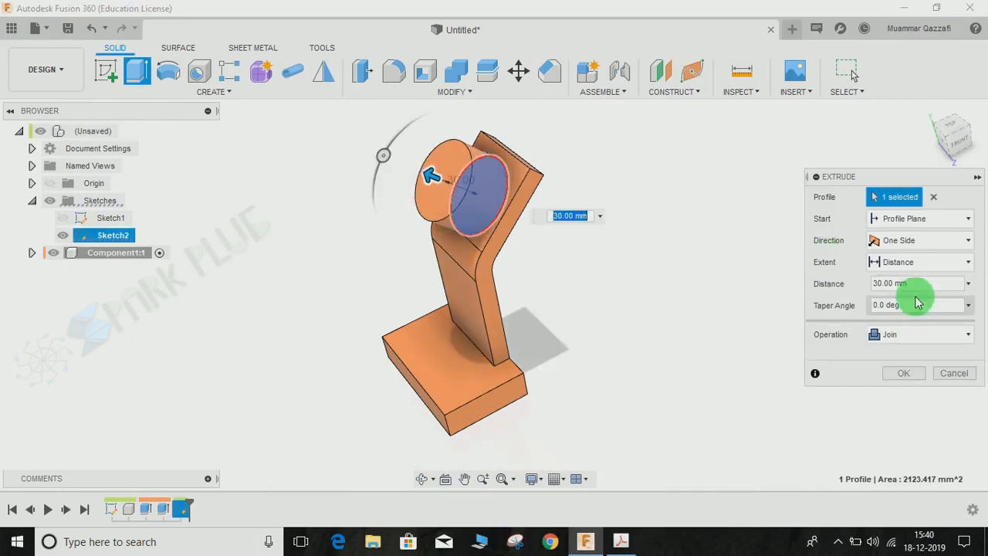
click(904, 285)
text(32)
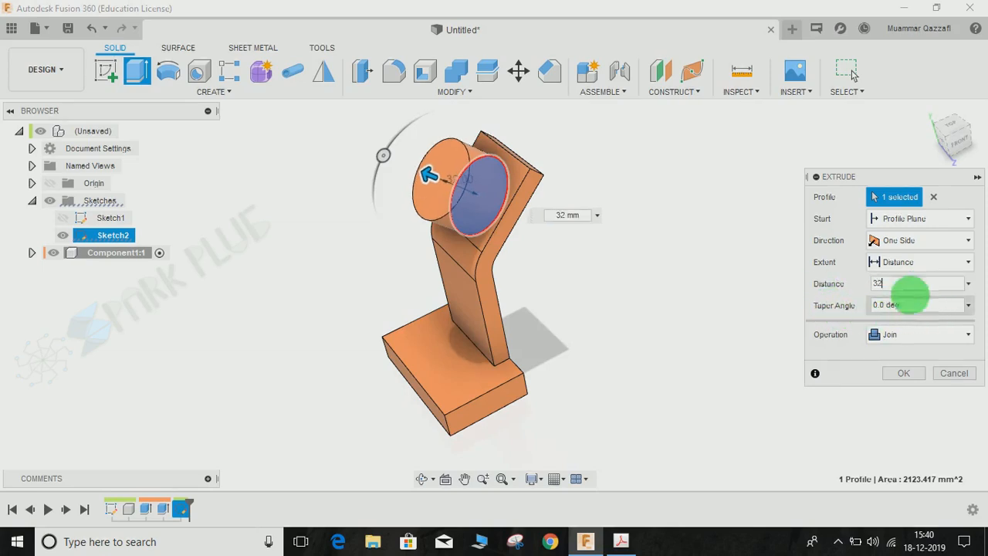
click(917, 244)
click(873, 374)
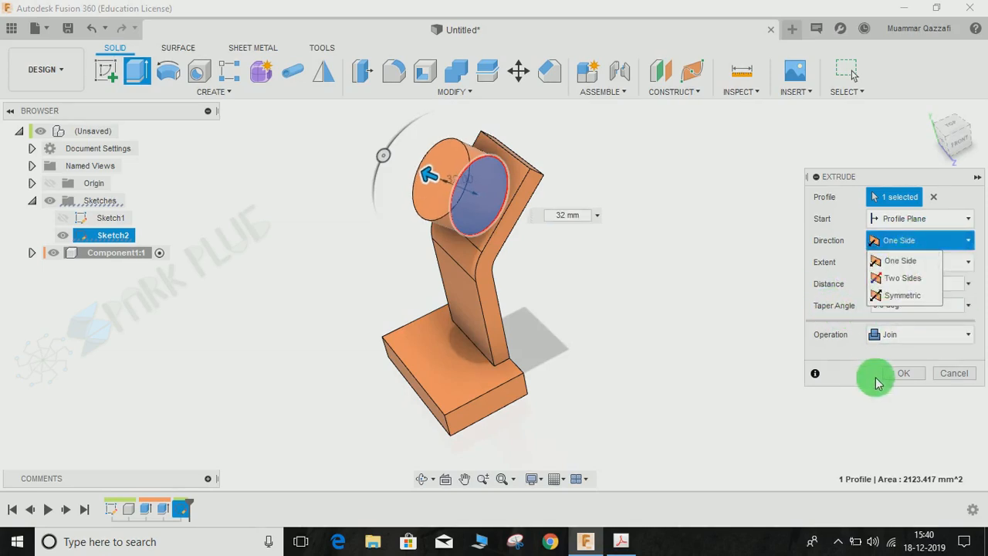
click(900, 373)
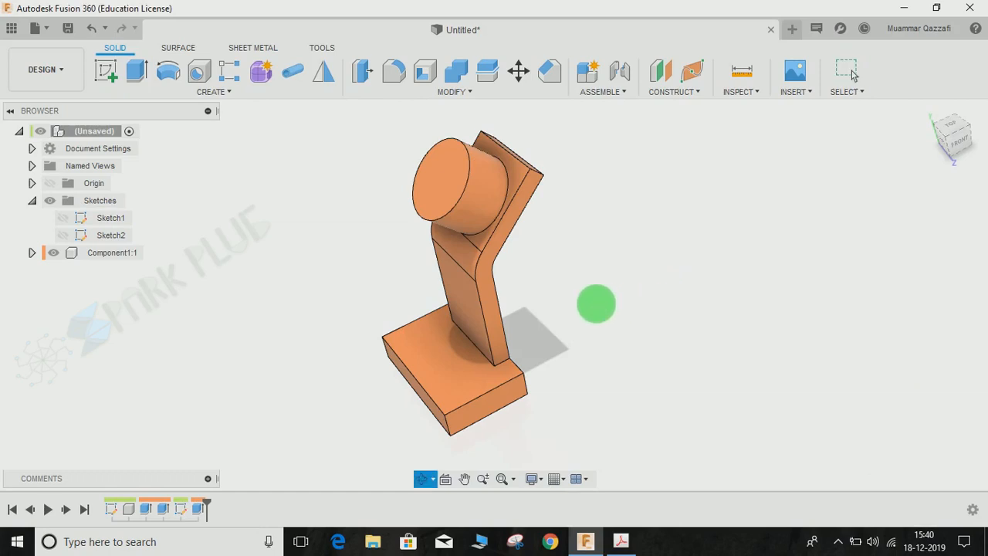
Start a sketch on the boss's end face and draw a 40 mm diameter circle concentric with the boss.
mouse_move(595, 302)
shift+middle_down()
mouse_move(551, 273)
mouse_move(653, 293)
mouse_move(538, 236)
shift+middle_up()
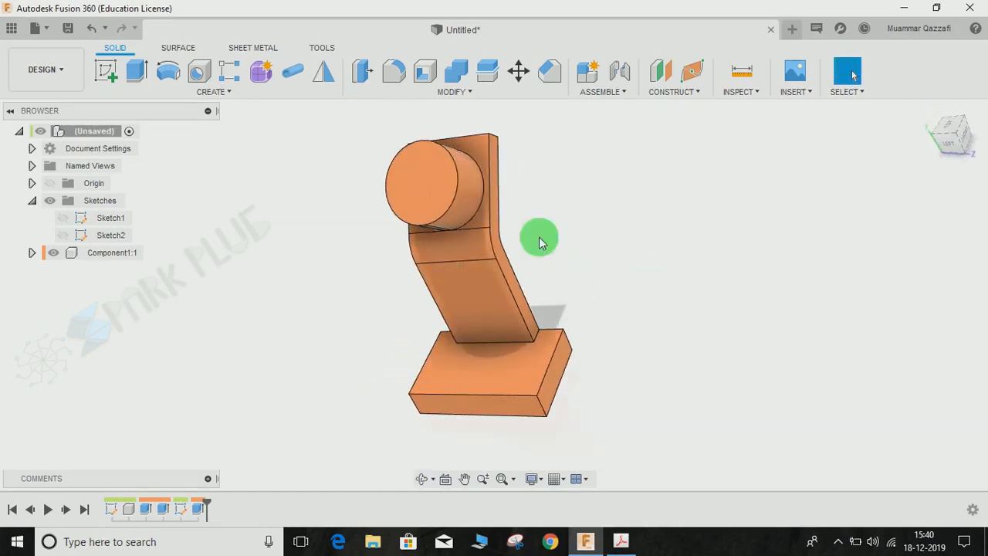
click(100, 72)
click(440, 189)
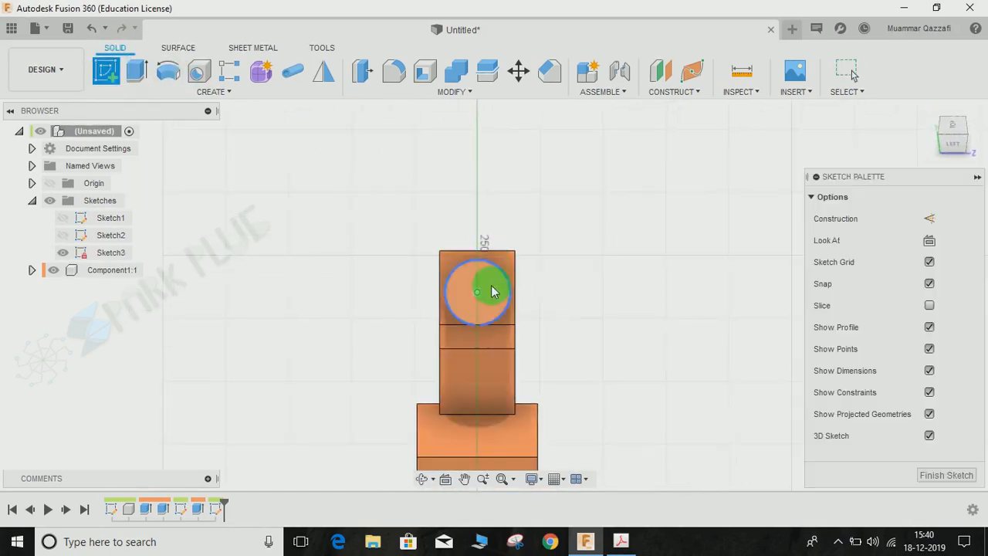
key(c)
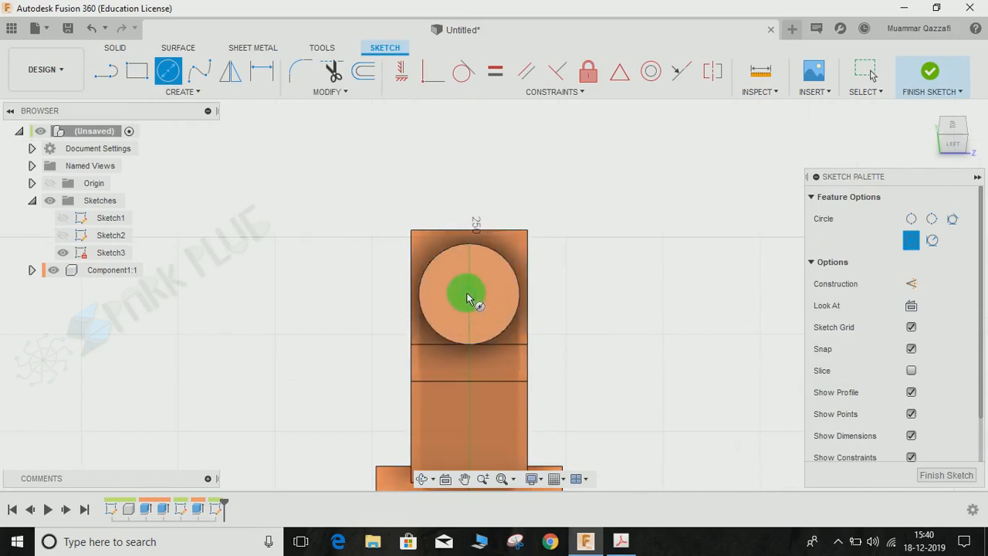
click(468, 294)
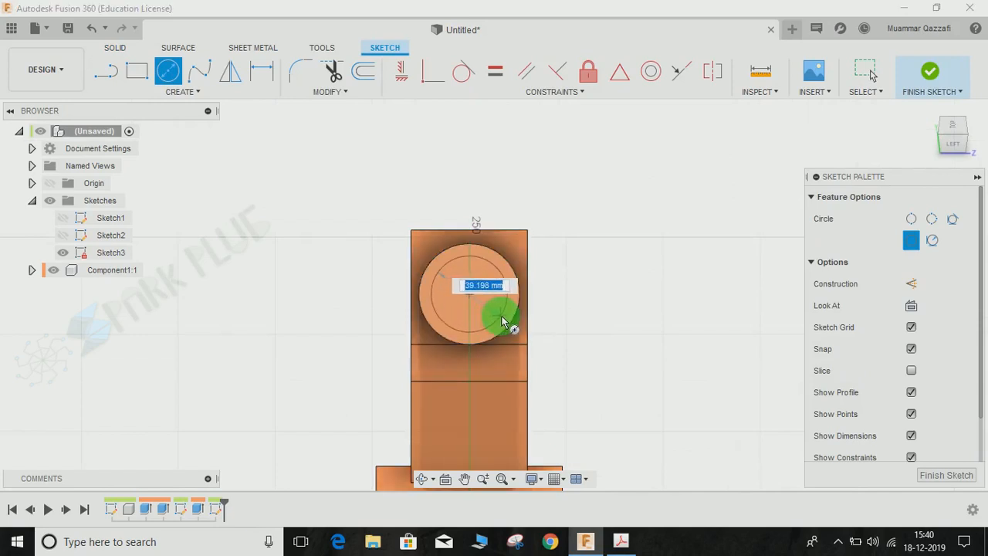
text(40)
key(Return)
key(Escape)
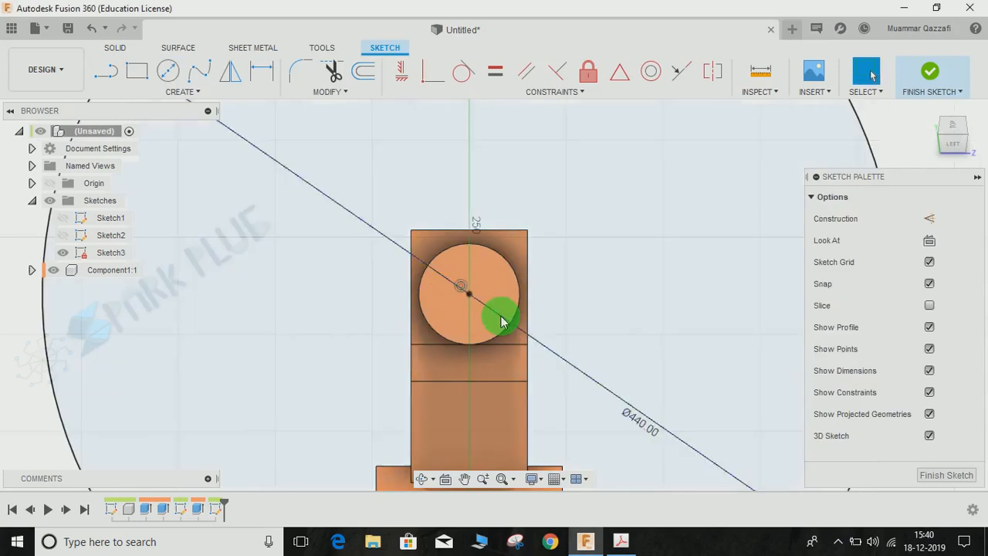
double_click(637, 423)
key(Escape)
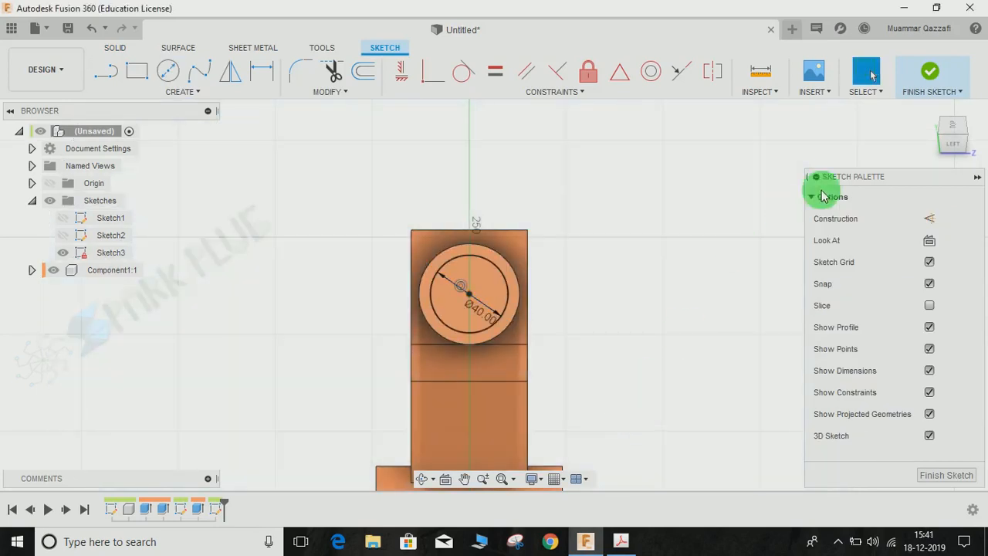
Finish the sketch and cut the inner circle through the boss and the arm with Extrude.
click(931, 87)
click(930, 81)
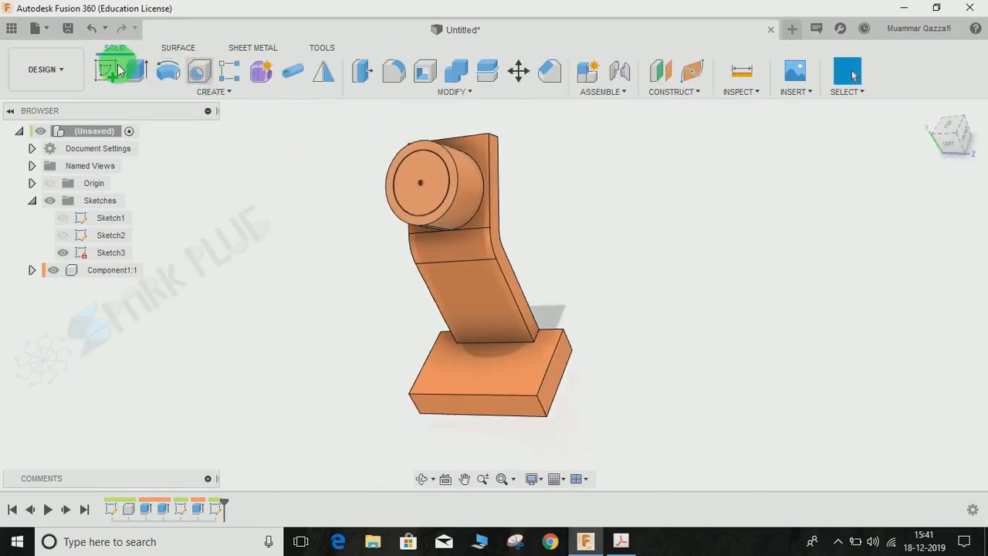
click(133, 68)
click(424, 187)
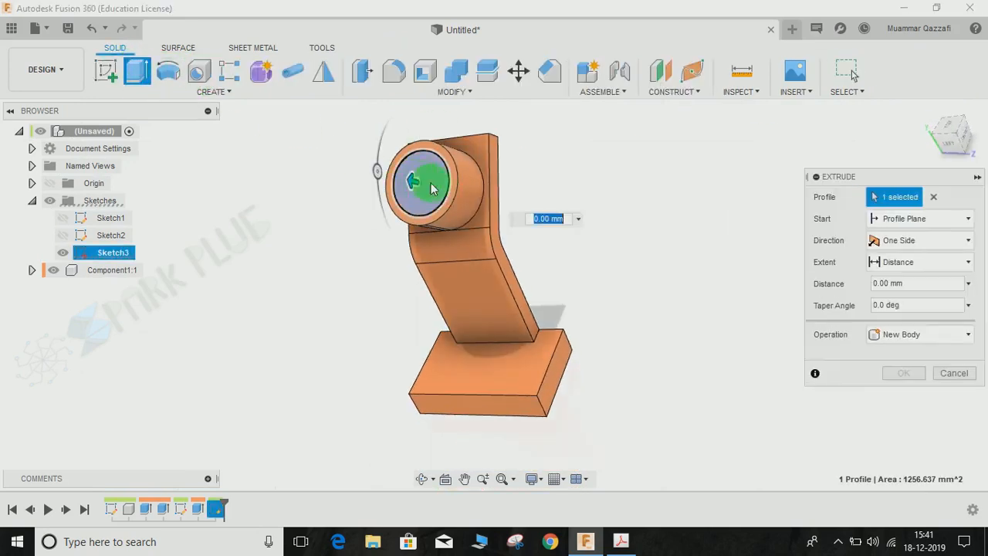
drag(416, 183, 576, 221)
click(909, 399)
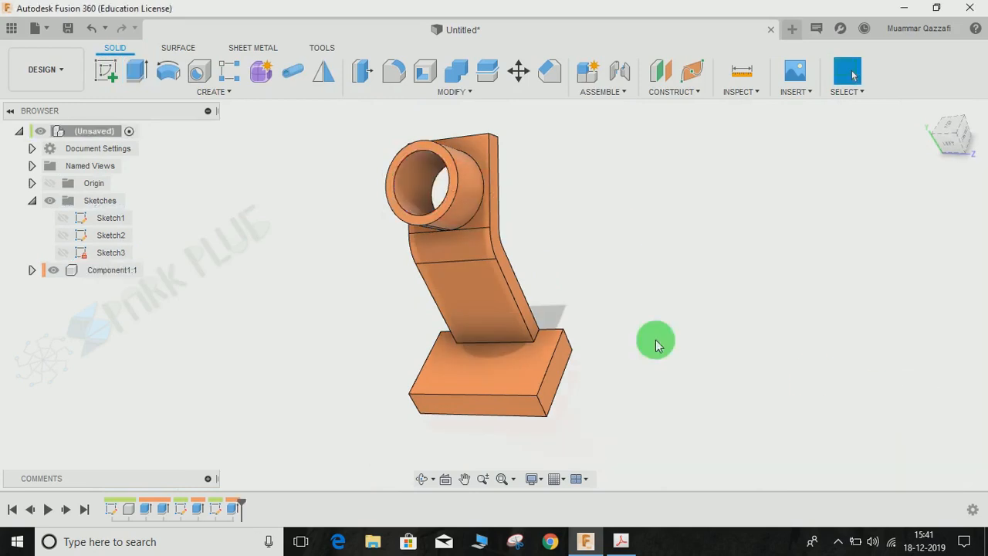
shift+middle_drag(655, 345, 624, 246)
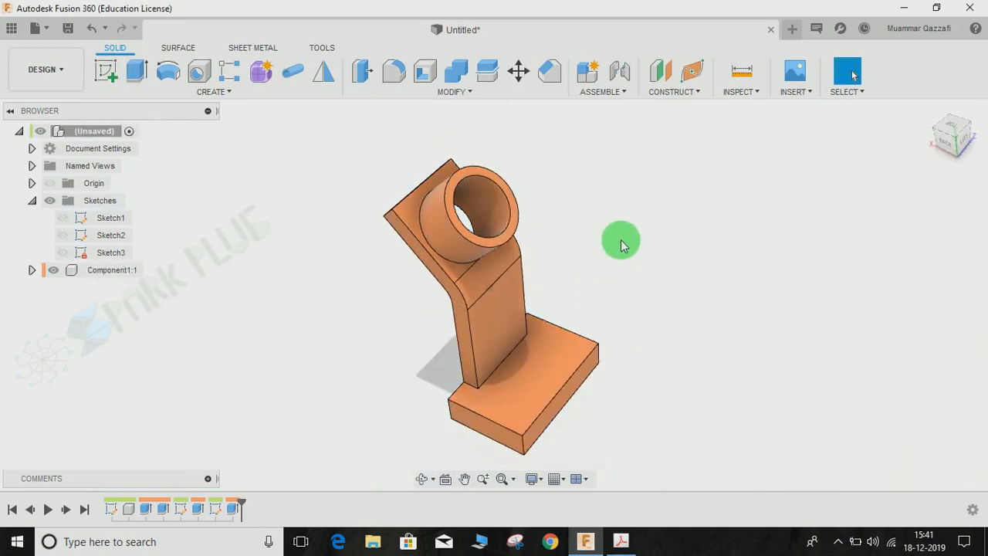
Check the bore diameter in the drawing's front view and edit the bore sketch to set its circle to 32 mm.
key(alt+Tab)
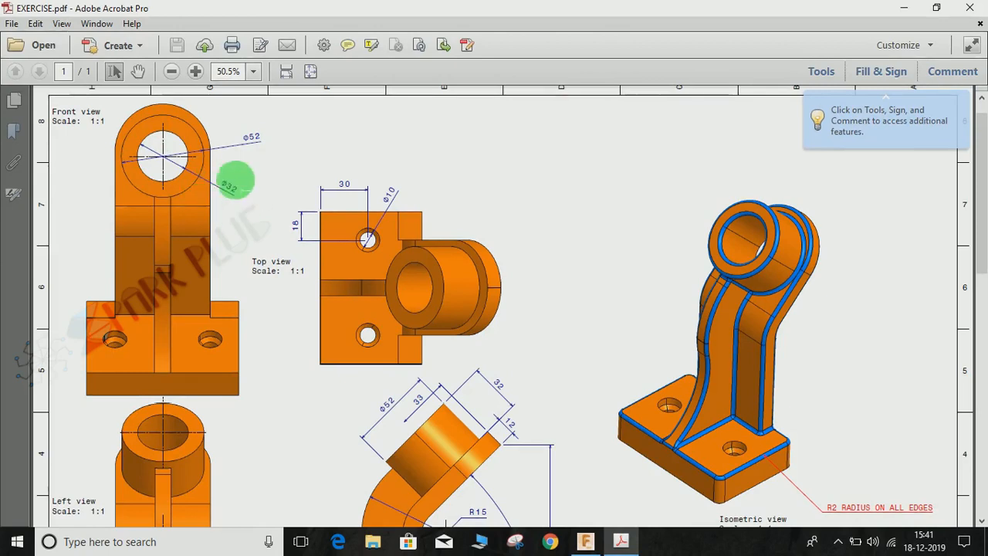
click(903, 9)
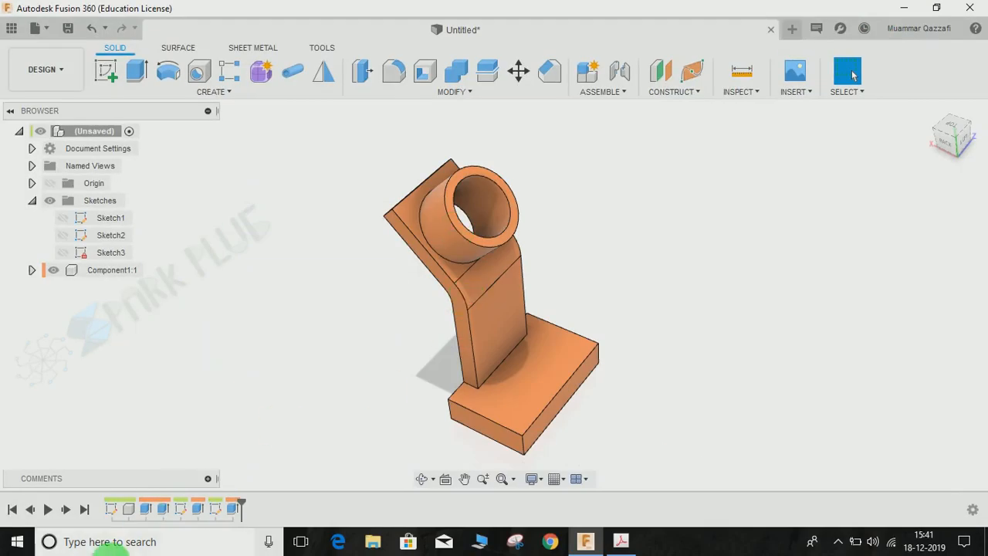
click(216, 511)
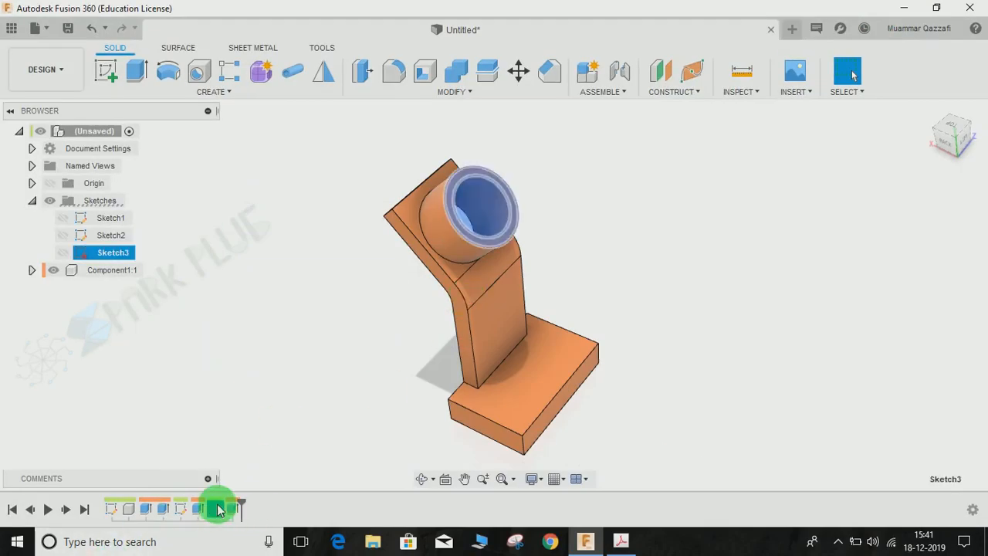
right_click(219, 509)
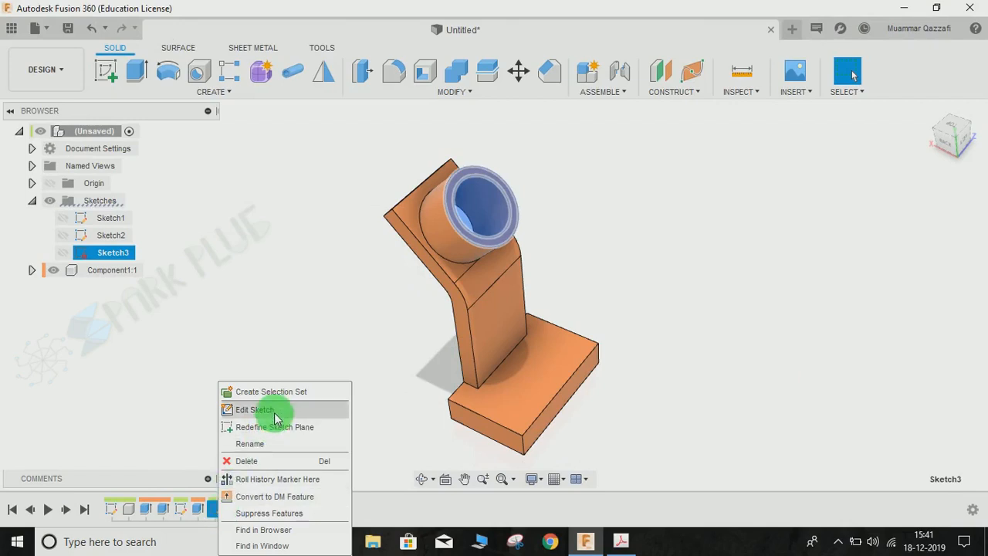
click(249, 409)
double_click(344, 219)
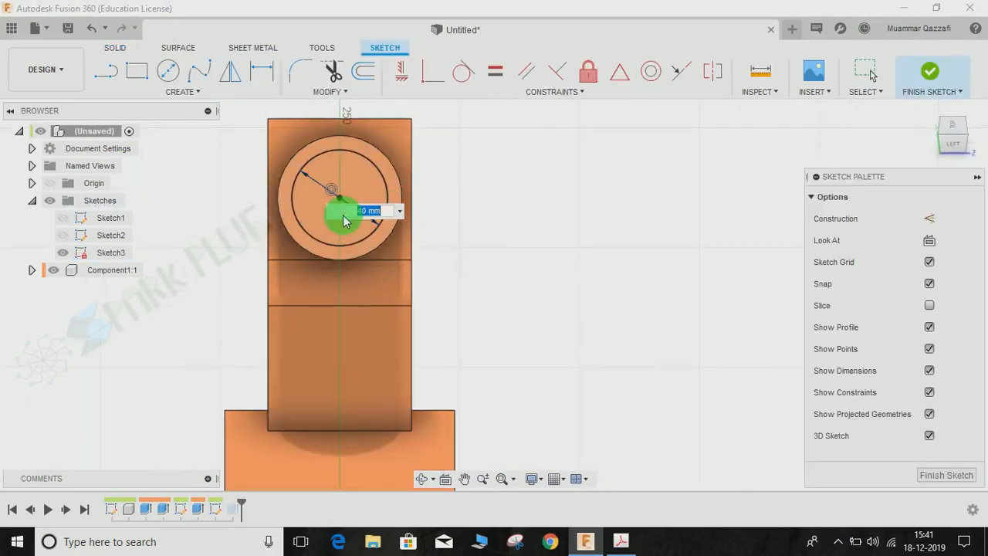
text(32)
key(Return)
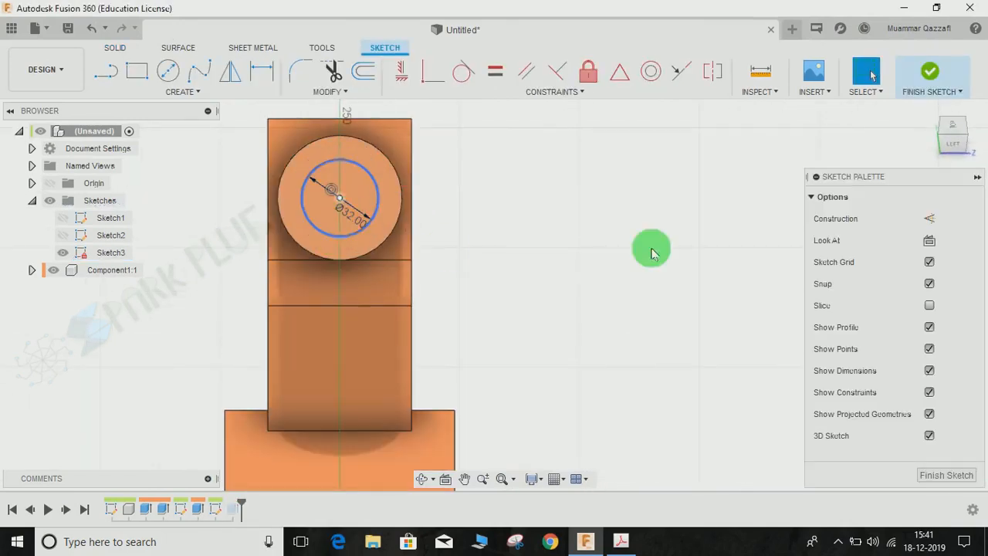
Finish editing the bore sketch and return to the solid bracket.
click(926, 77)
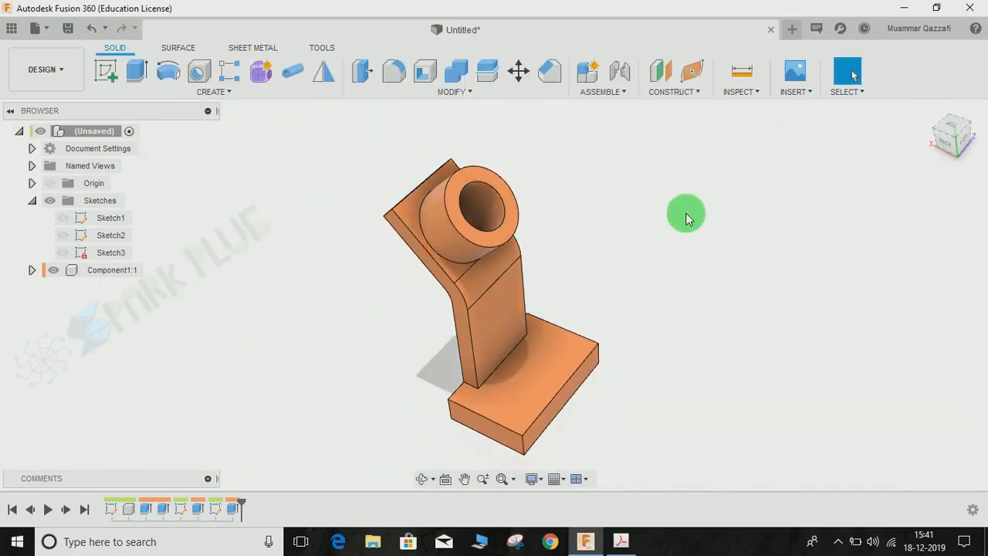
drag(694, 228, 702, 260)
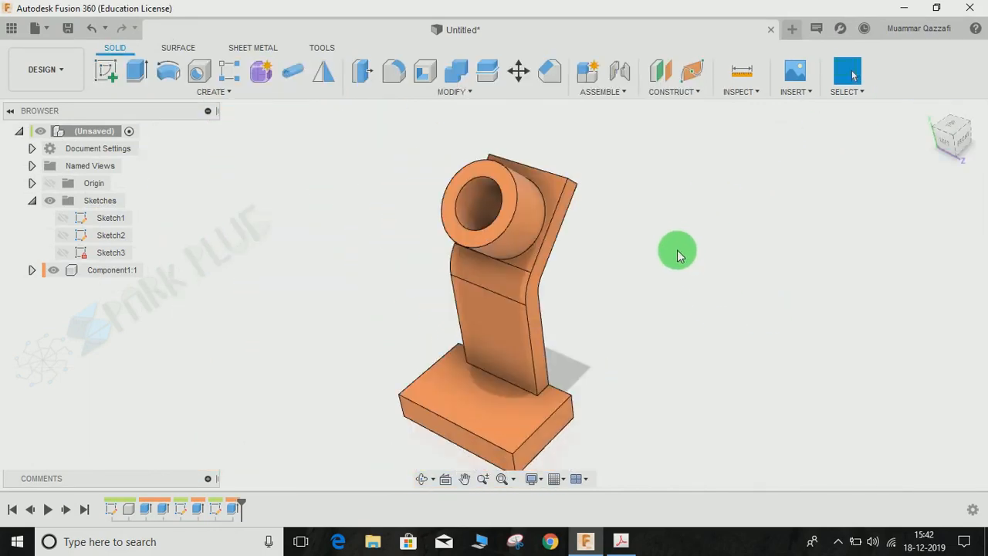
middle_drag(675, 246, 615, 266)
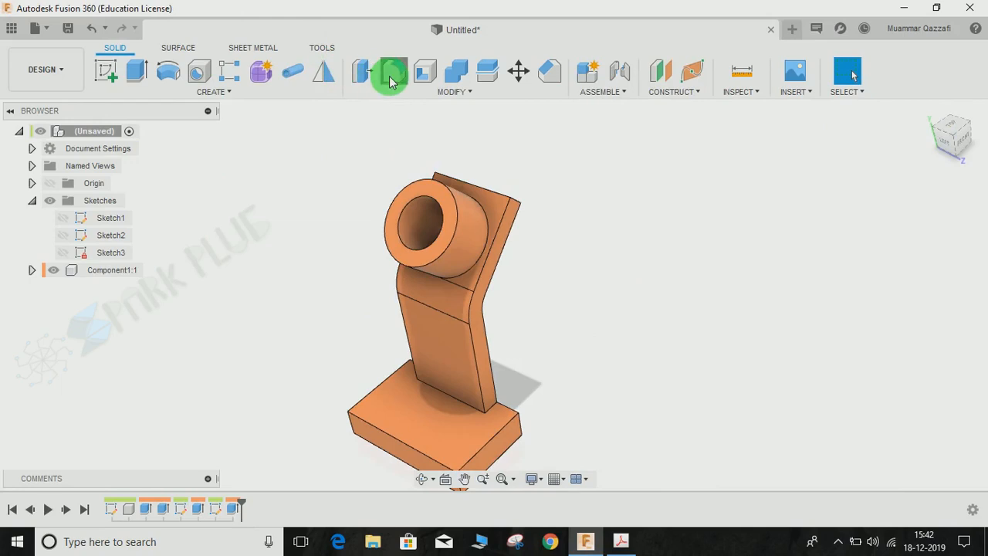
Fillet the two short corner edges at the free end of the bent arm with a 30 mm radius.
click(391, 75)
shift+middle_drag(484, 181, 481, 229)
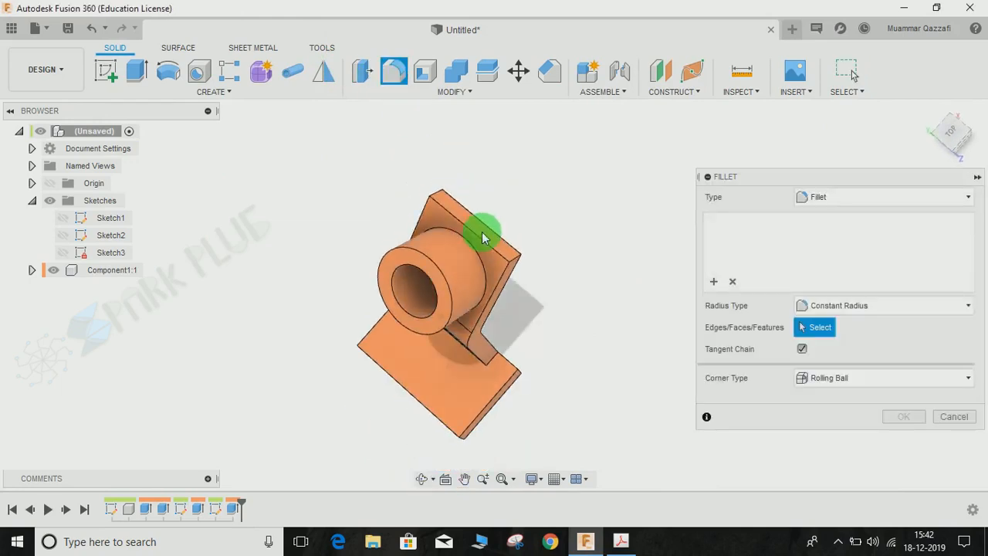
click(514, 258)
click(438, 198)
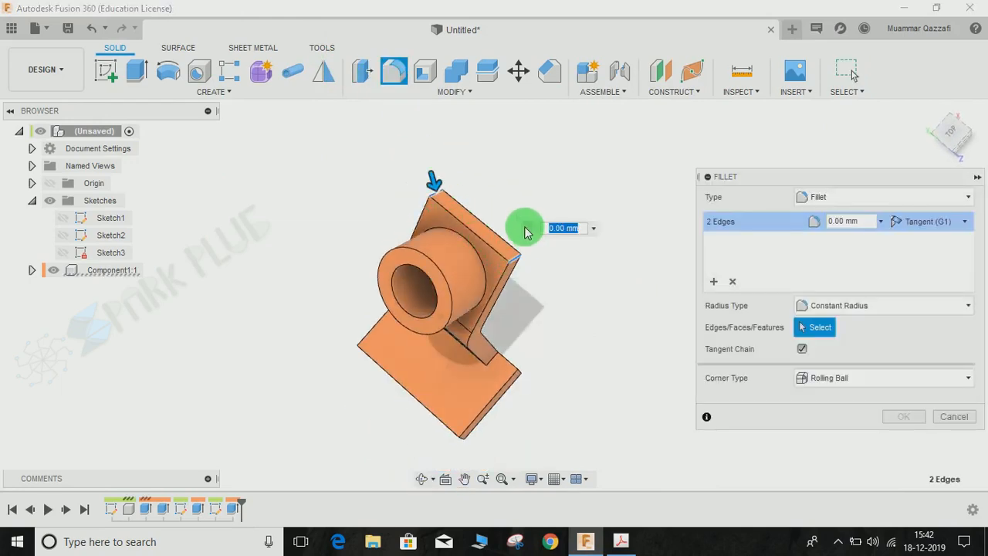
key(Return)
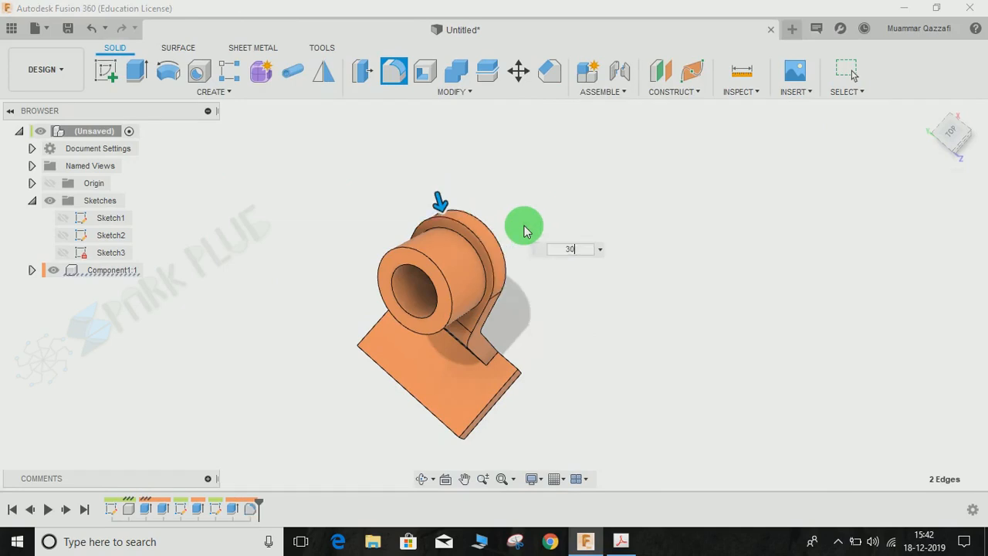
shift+middle_drag(489, 256, 506, 349)
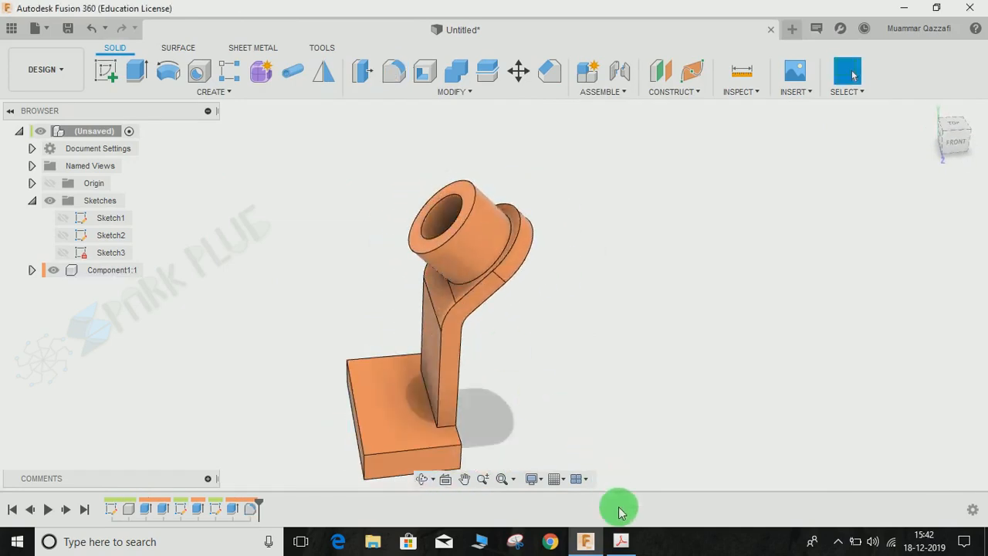
Switch to the EXERCISE.pdf drawing and examine the rib's thickness and curved profile in the left and front views.
click(622, 541)
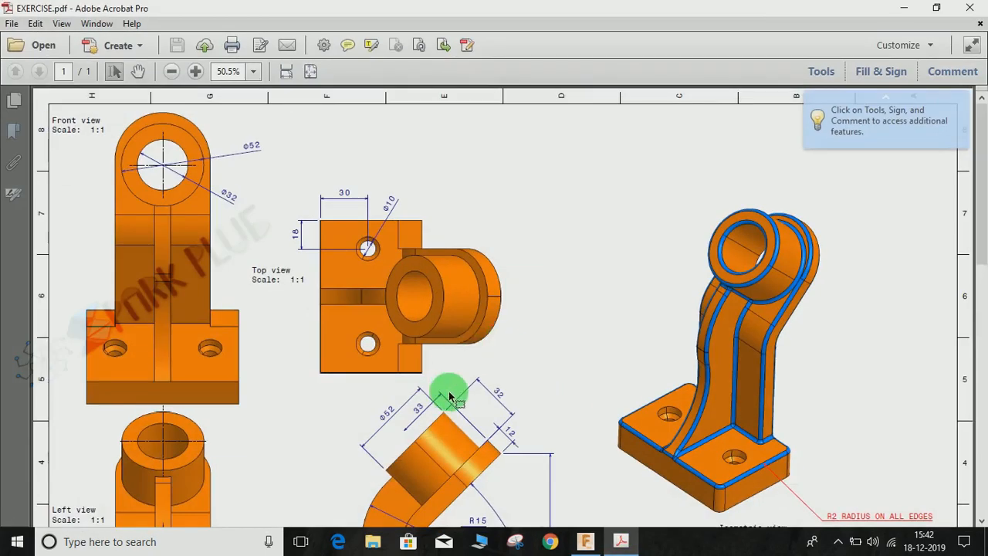
scroll(447, 393, down, 5)
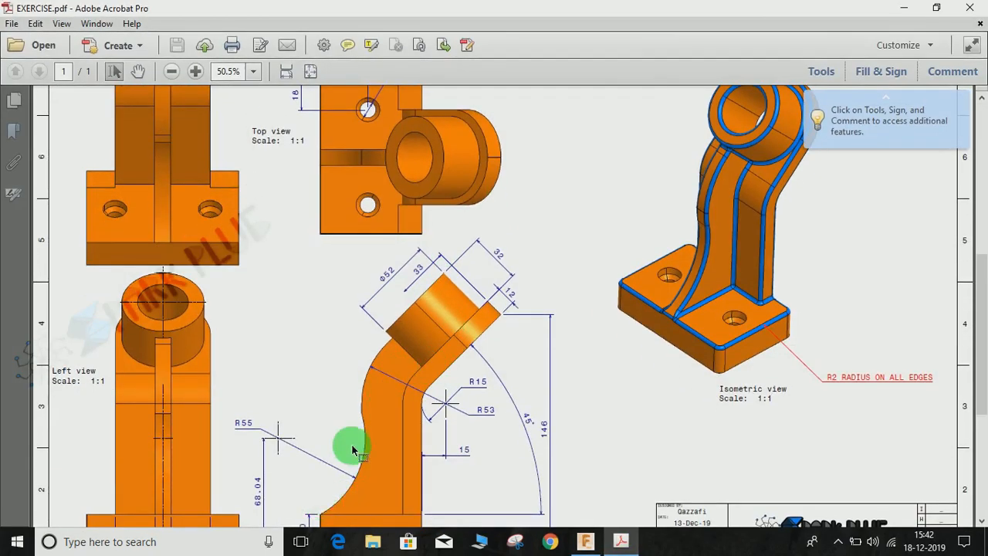
scroll(370, 386, down, 1)
scroll(391, 411, up, 1)
scroll(745, 211, down, 1)
scroll(186, 467, down, 1)
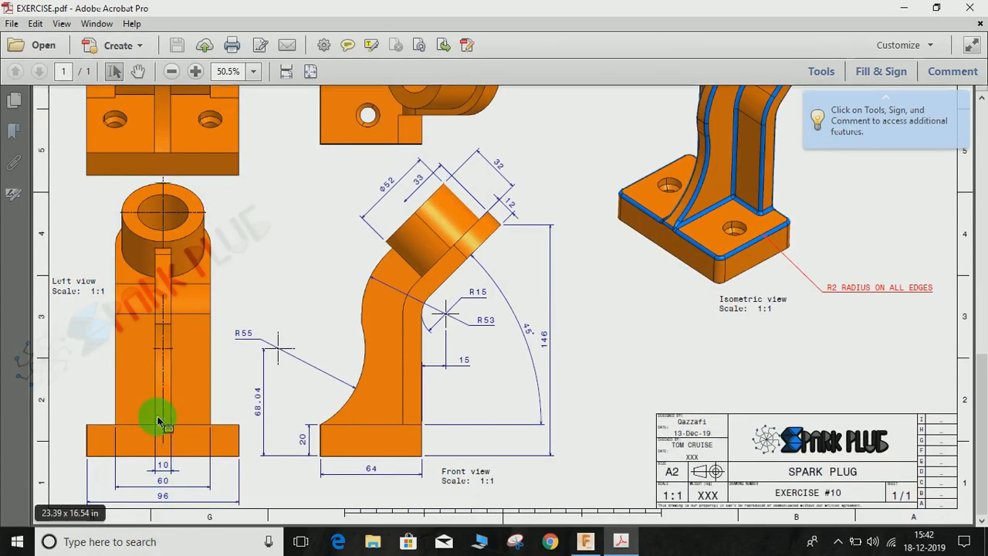
scroll(145, 479, up, 1)
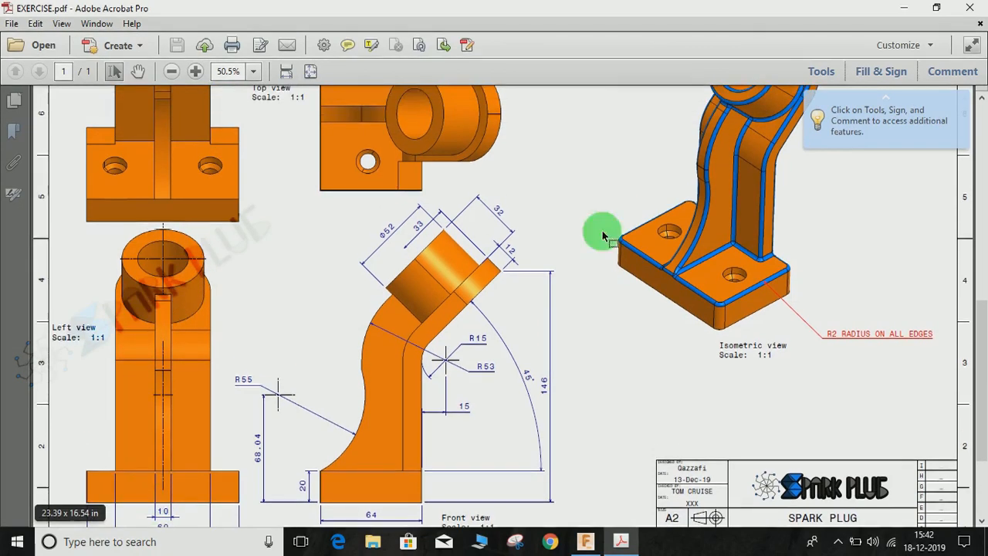
click(893, 16)
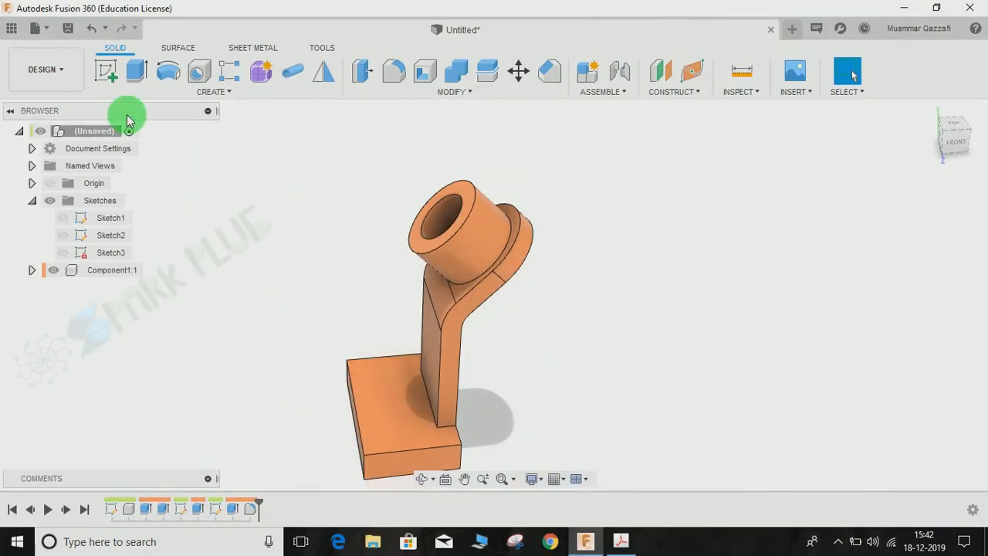
Return to Fusion 360 and start a new sketch on the vertical XY origin plane, facing the bracket's side profile.
click(101, 72)
middle_drag(488, 259, 610, 165)
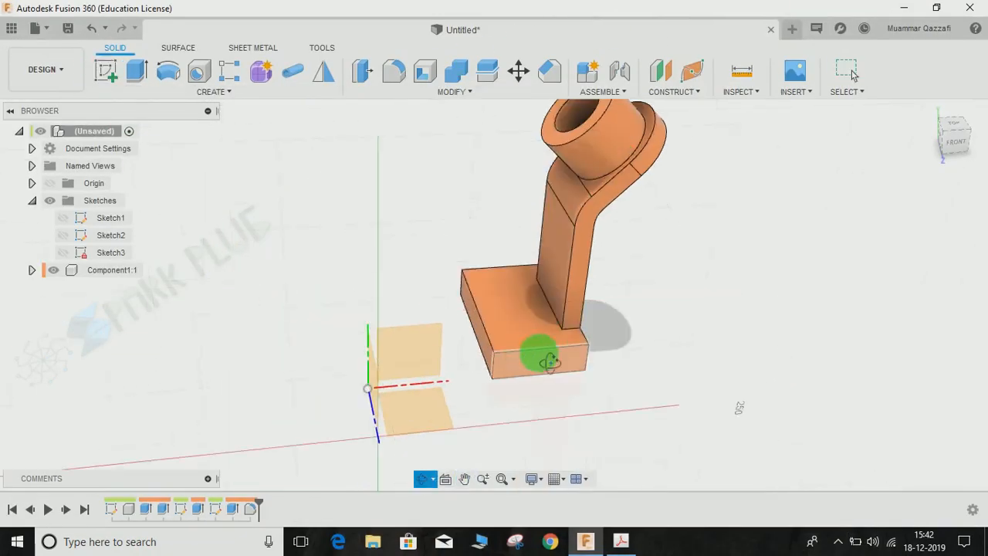
mouse_move(538, 353)
shift+middle_down()
mouse_move(585, 331)
mouse_move(535, 347)
shift+middle_up()
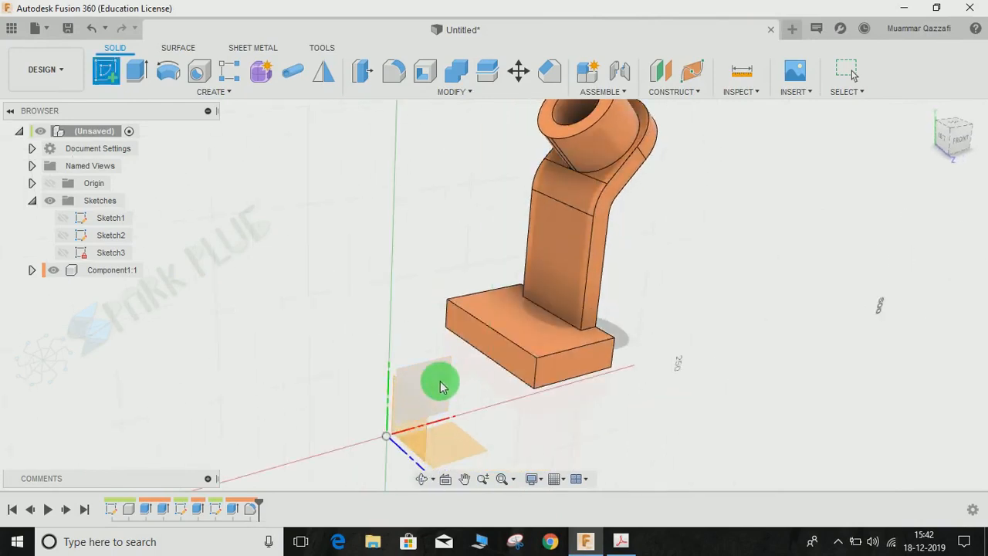
click(440, 385)
mouse_move(497, 270)
middle_down()
mouse_move(463, 312)
mouse_move(357, 369)
middle_up()
scroll(464, 257, up, 2)
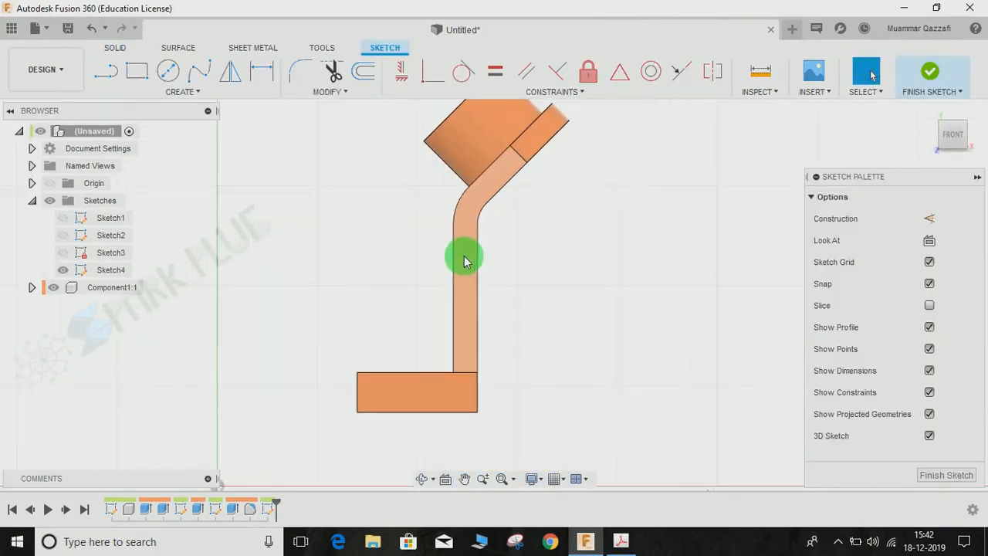
middle_drag(464, 256, 438, 291)
mouse_move(488, 398)
middle_down()
mouse_move(468, 369)
mouse_move(489, 415)
middle_up()
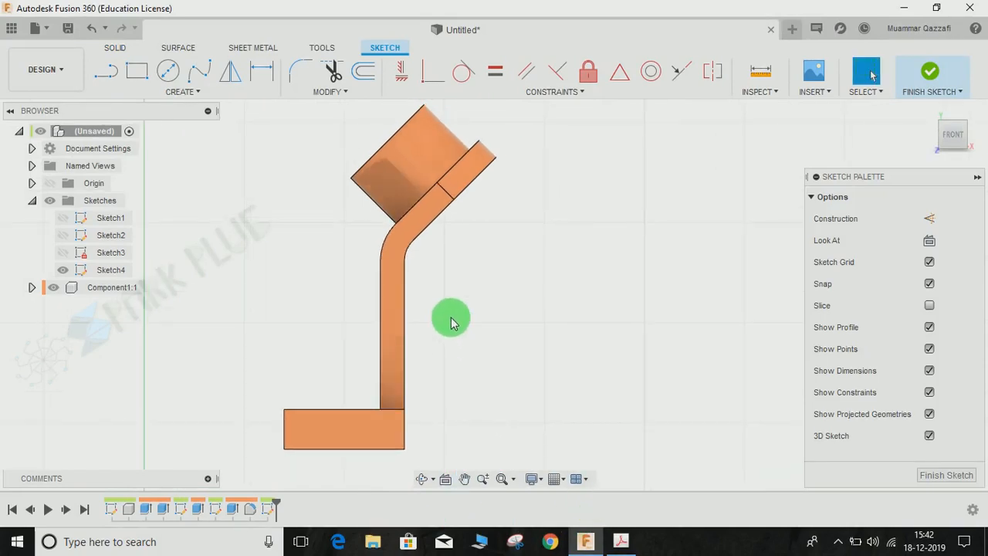
Project the arm's straight and bent edges on the boss side and the base plate's top edge into the sketch.
key(p)
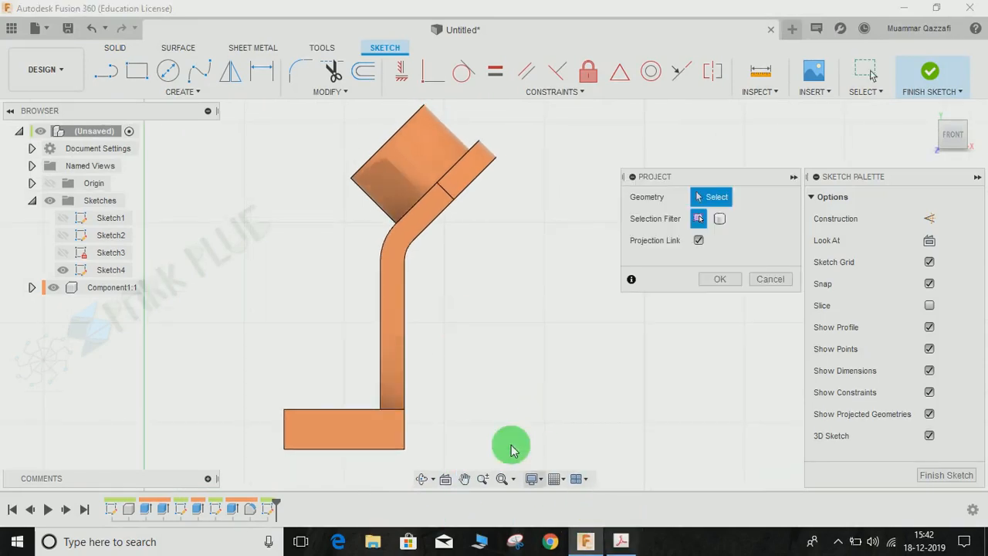
click(379, 344)
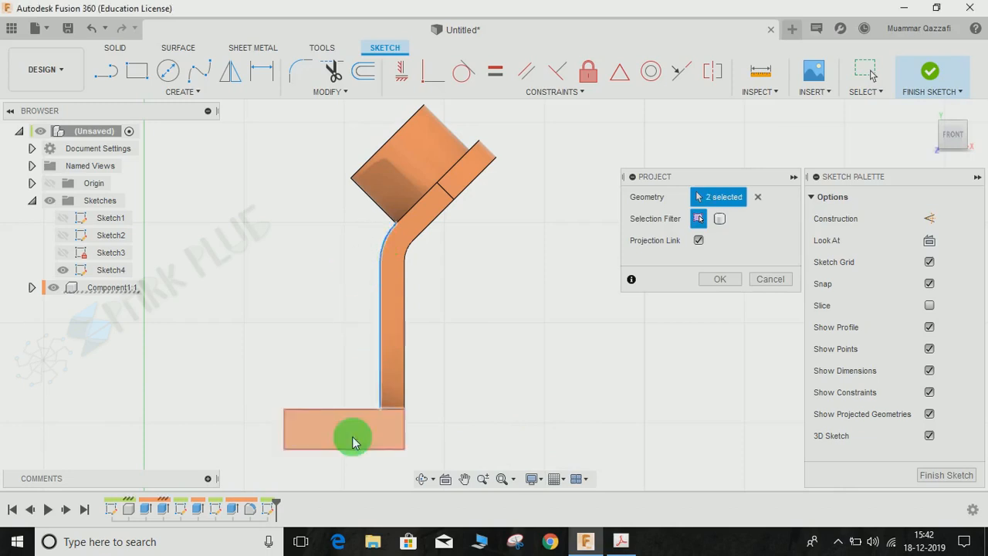
click(332, 410)
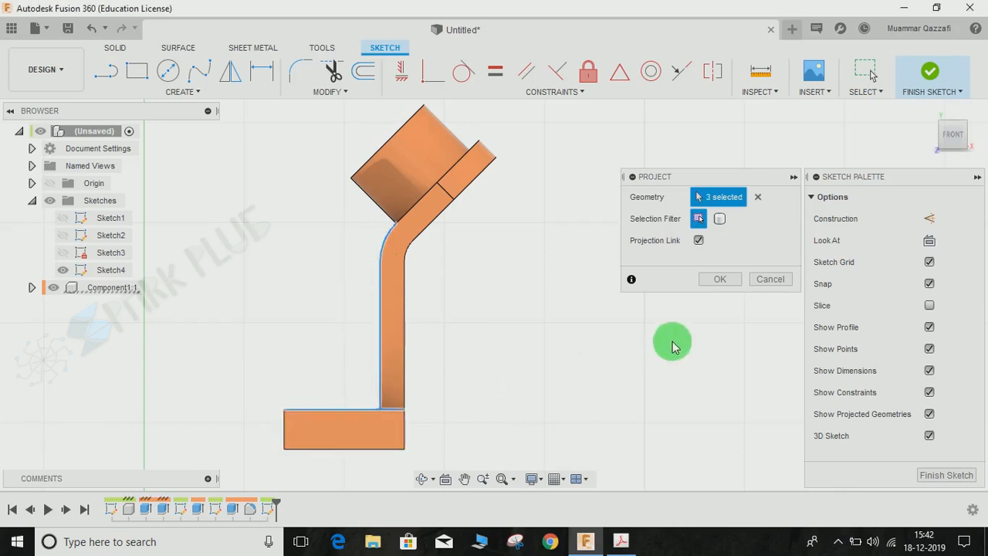
click(721, 280)
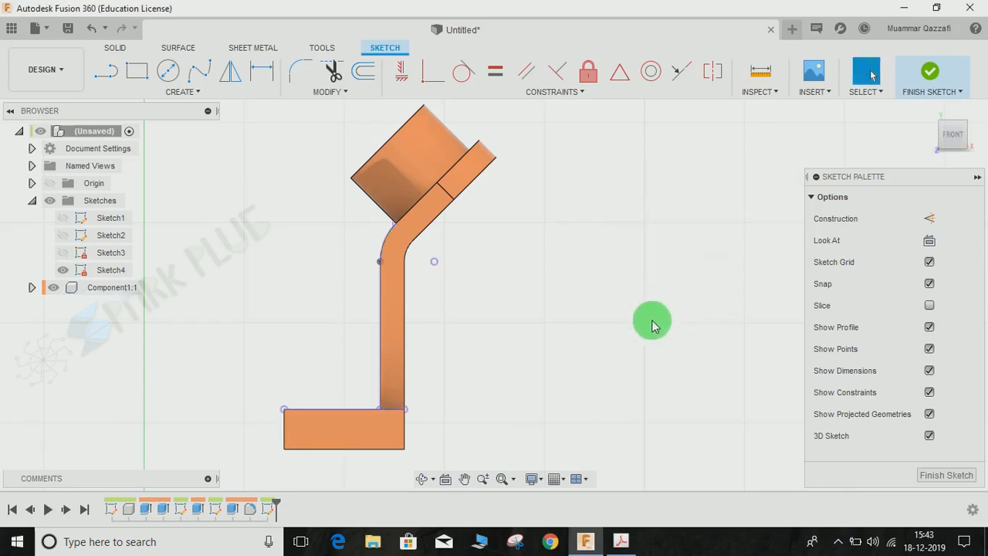
Check the rib's R53 arc in the drawing and sketch a 106 mm diameter circle centred on the projected bend arc's centre.
click(621, 541)
scroll(410, 346, down, 1)
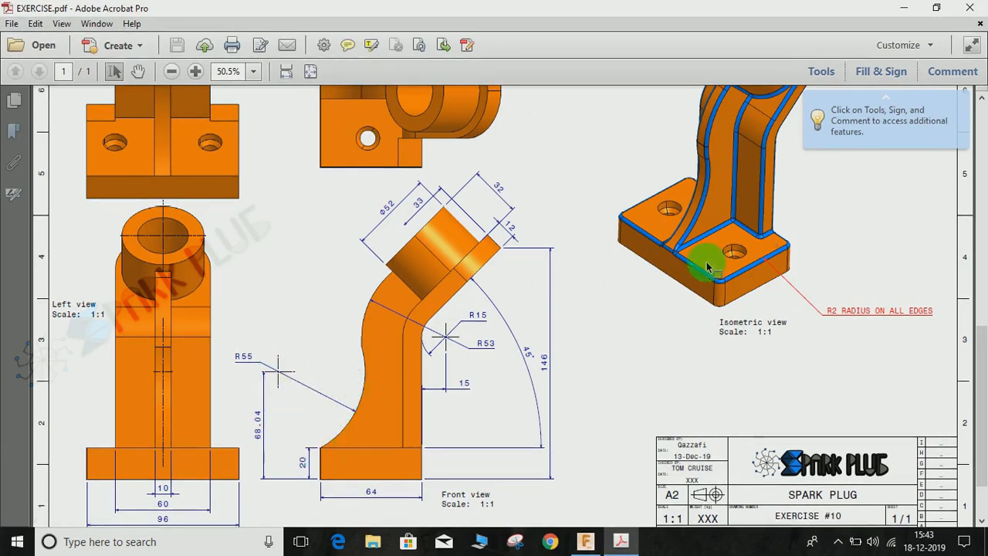
click(899, 8)
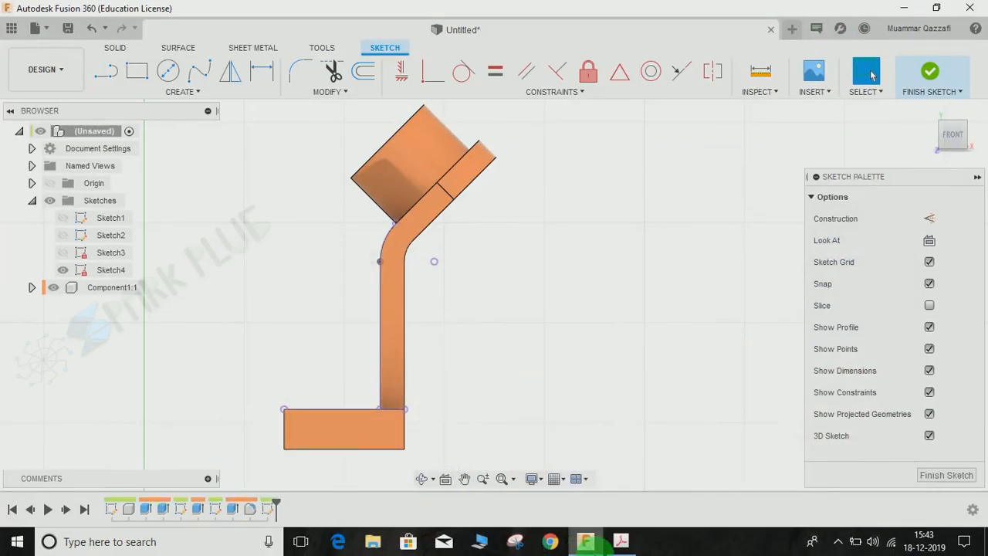
click(634, 539)
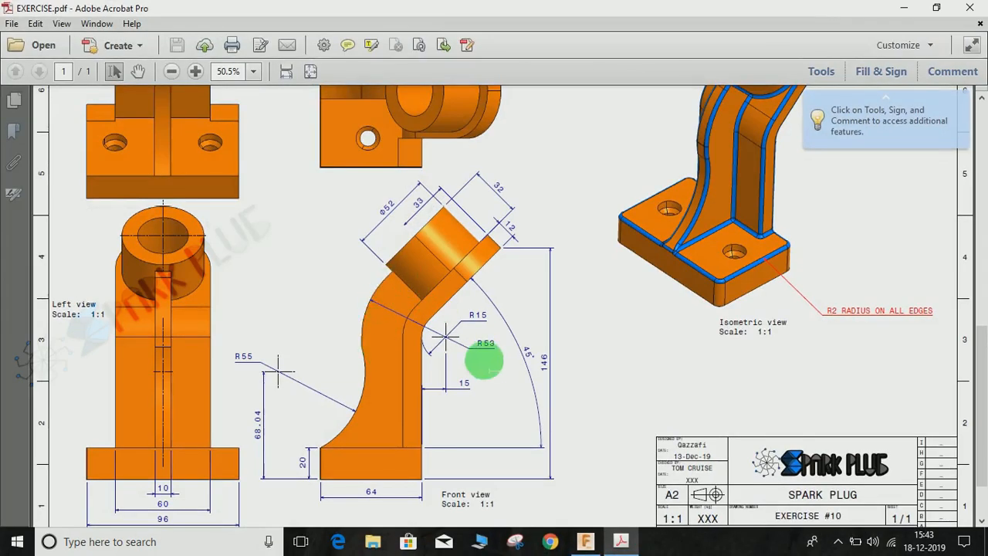
click(904, 8)
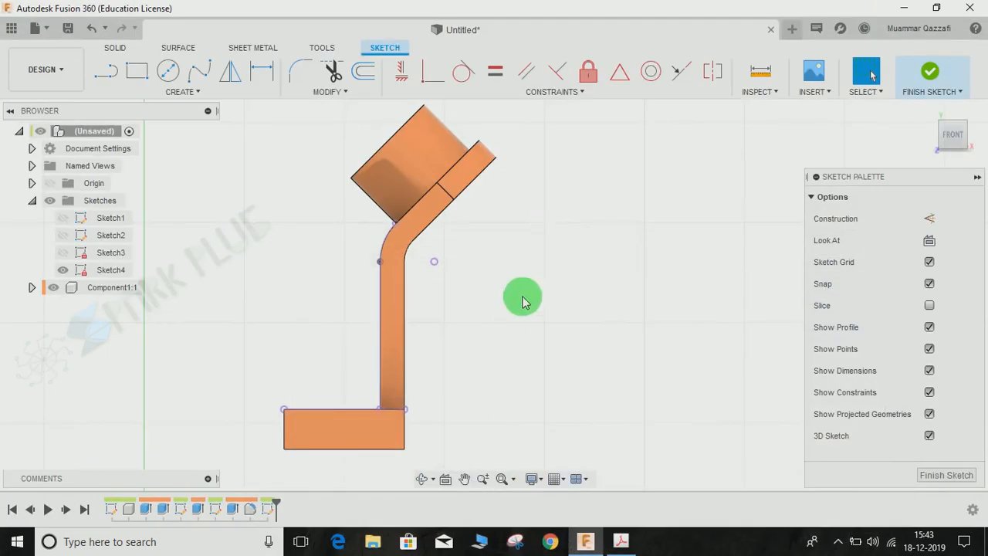
middle_drag(523, 296, 569, 342)
key(c)
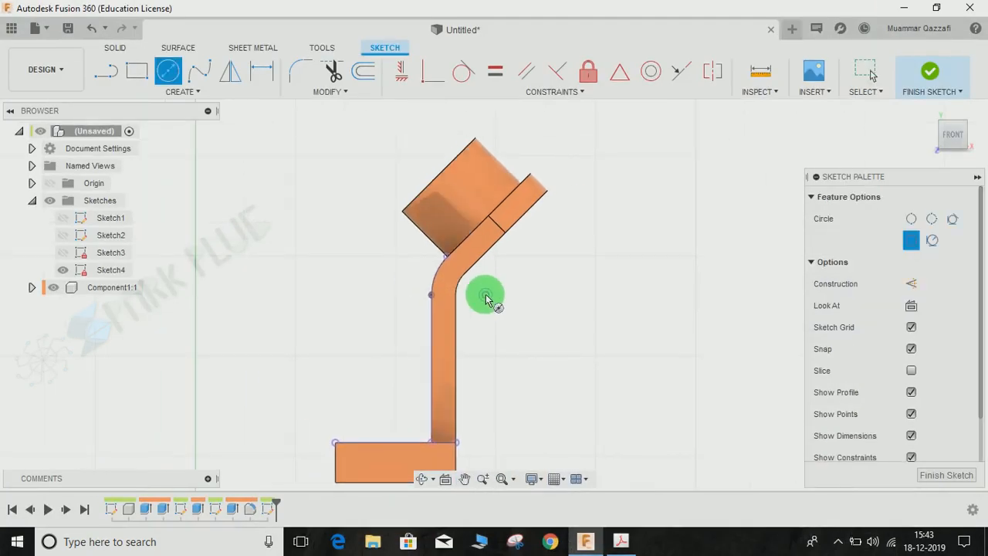
click(486, 296)
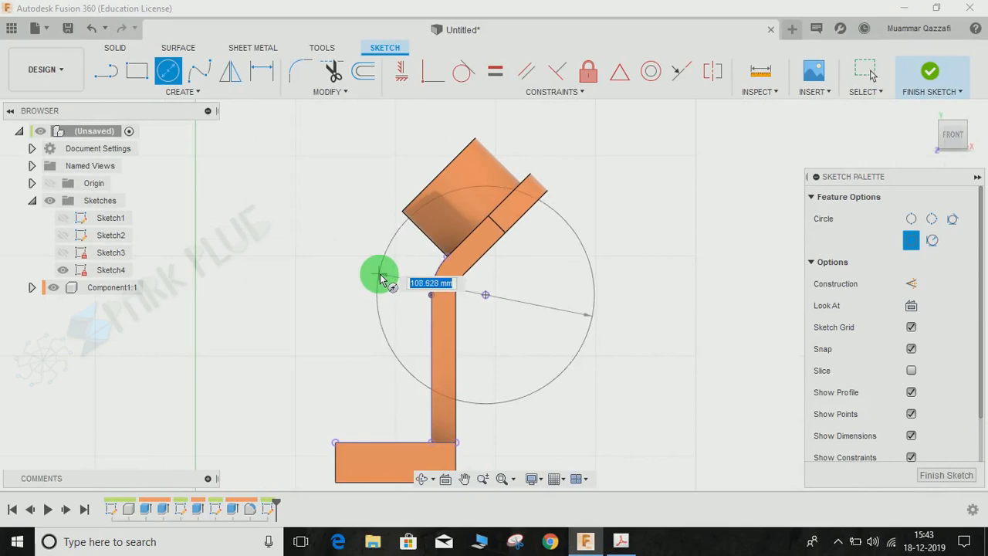
text(53)
key(Tab)
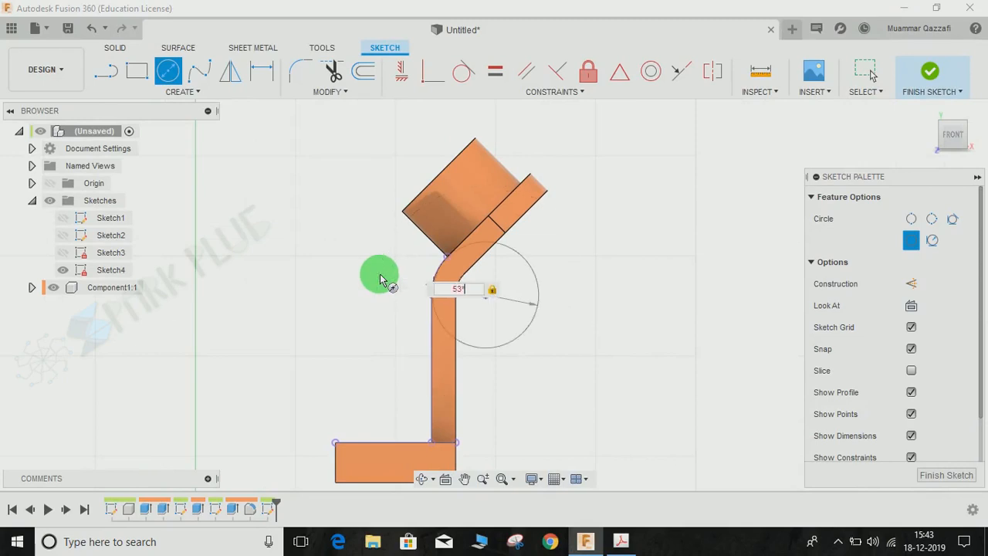
key(Return)
key(Escape)
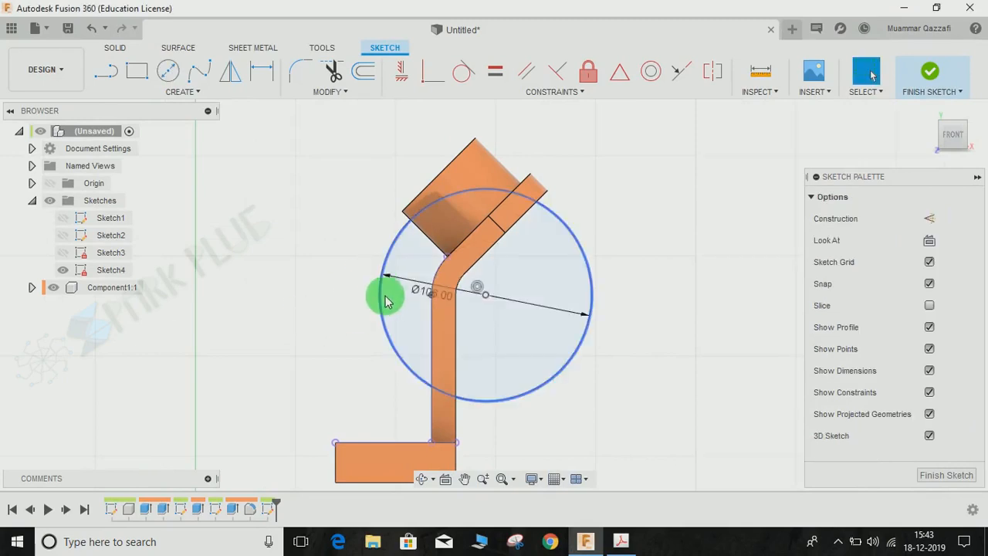
drag(417, 295, 479, 341)
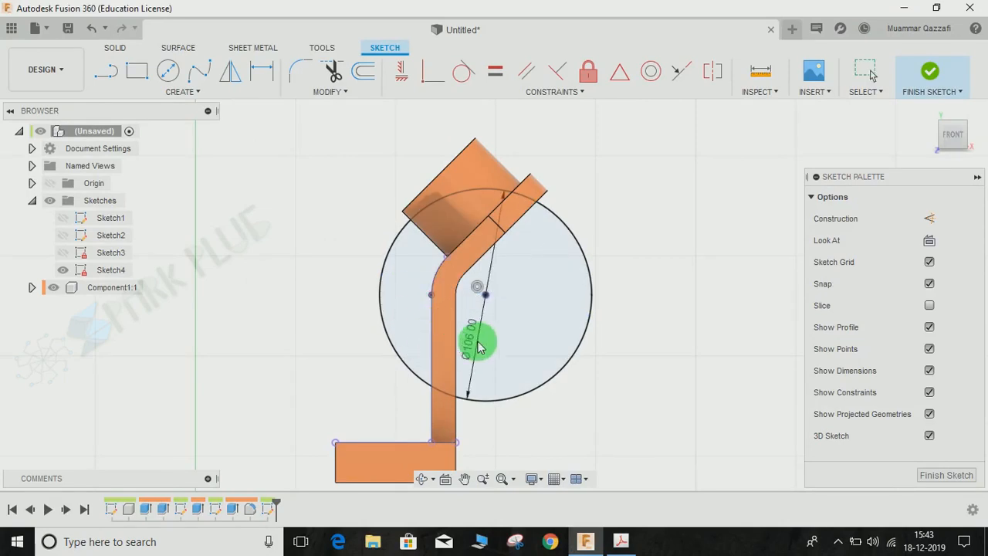
middle_drag(543, 354, 608, 324)
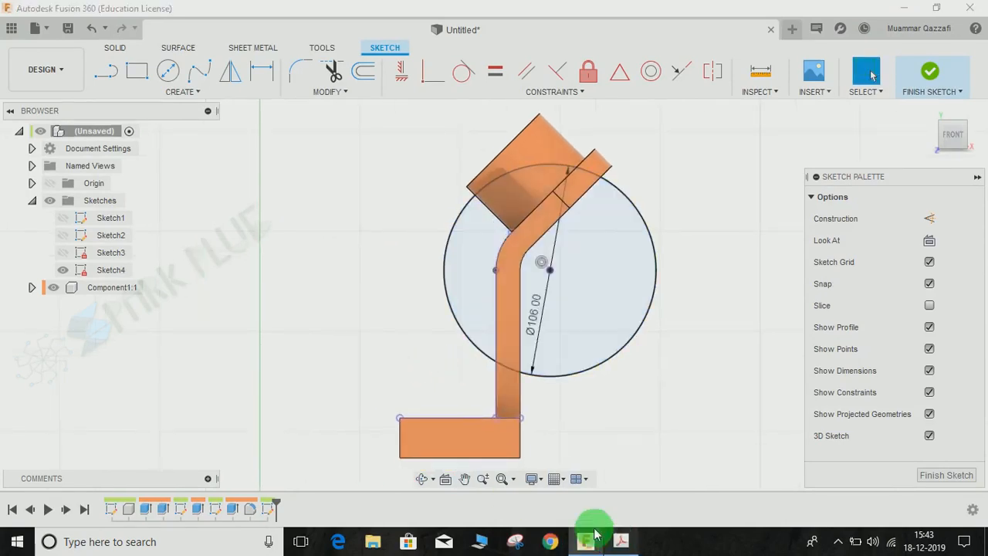
Recheck the rib arcs in the drawing's front view and sketch a 2 mm diameter circle beside the arm, beyond the base plate's free end.
click(620, 541)
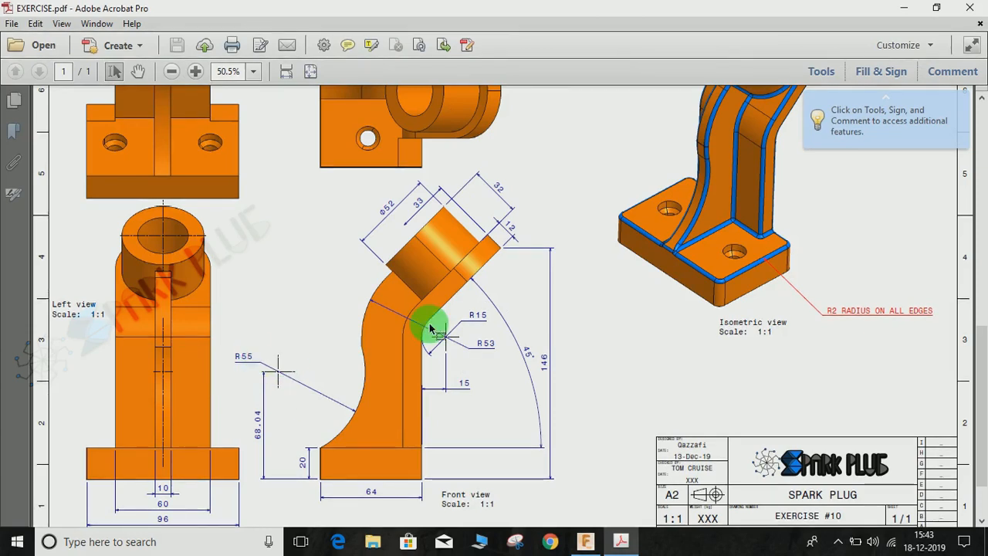
click(907, 9)
click(329, 327)
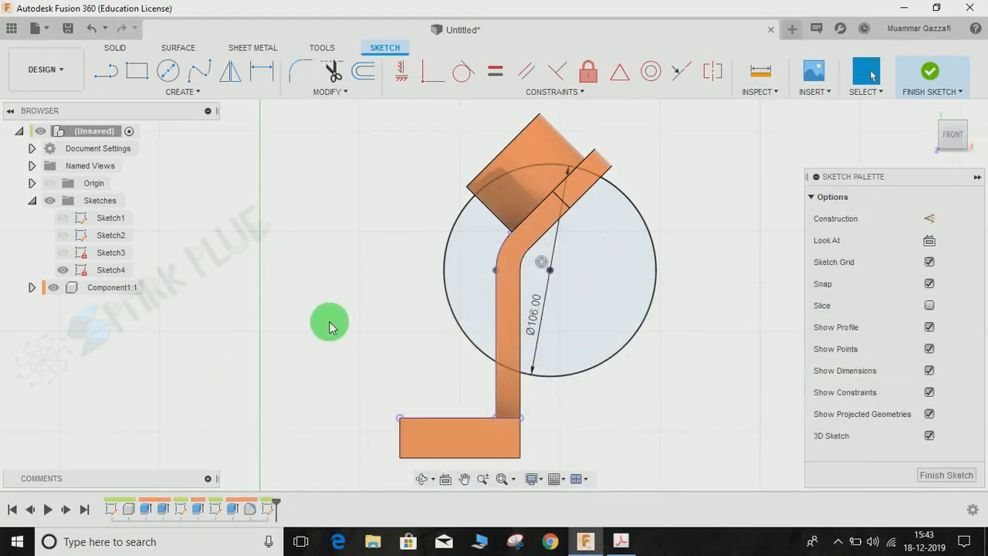
key(c)
click(313, 339)
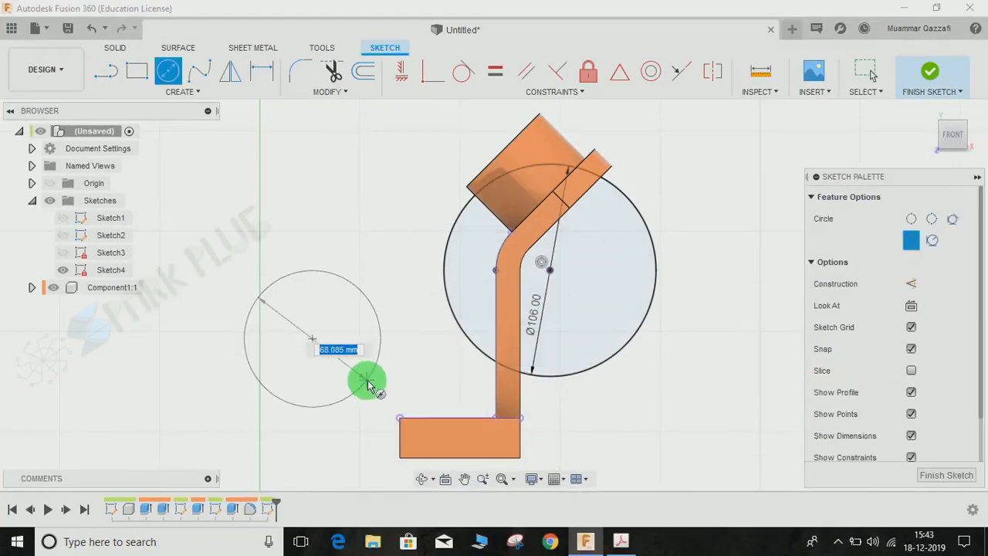
key(Tab)
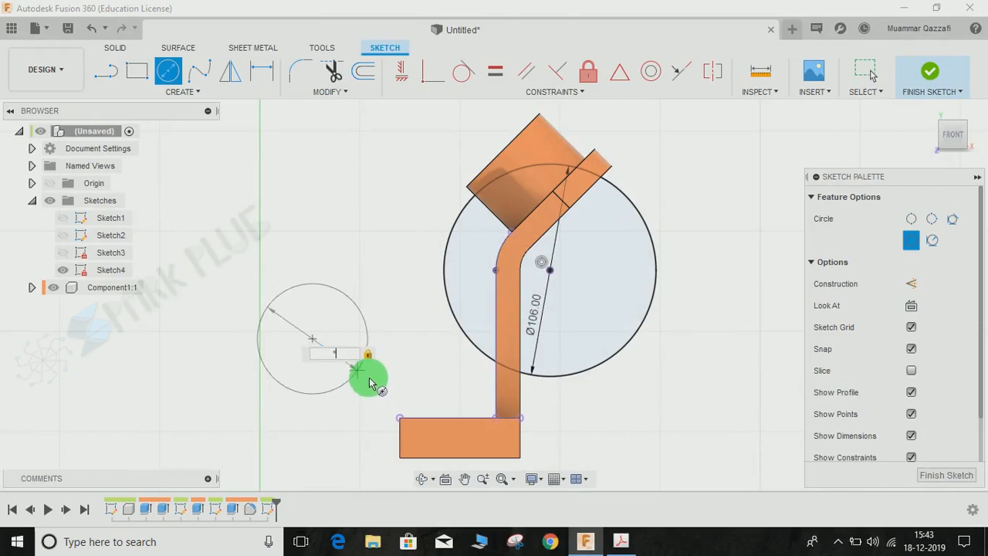
key(Return)
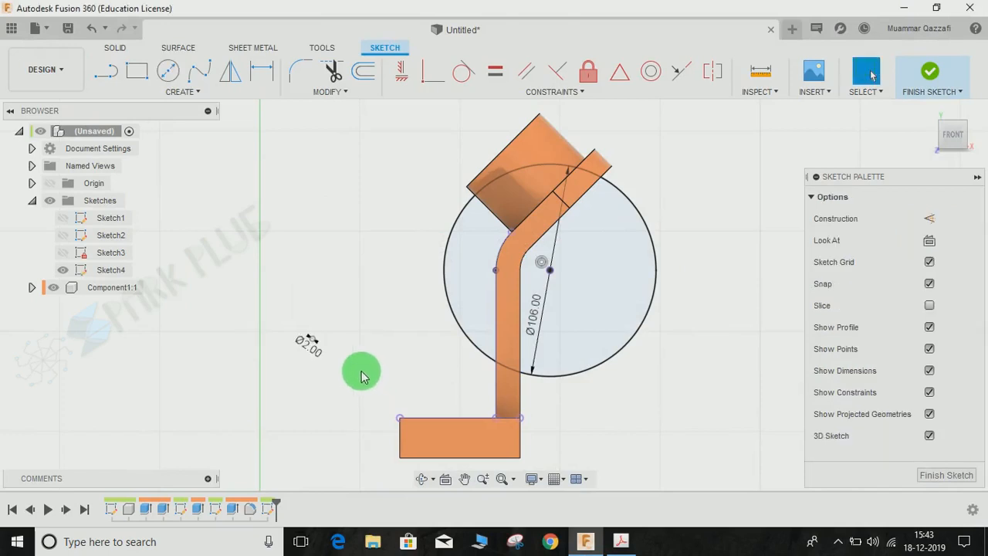
Set the diameter of the small circle beside the arm to 55*2 mm.
double_click(315, 347)
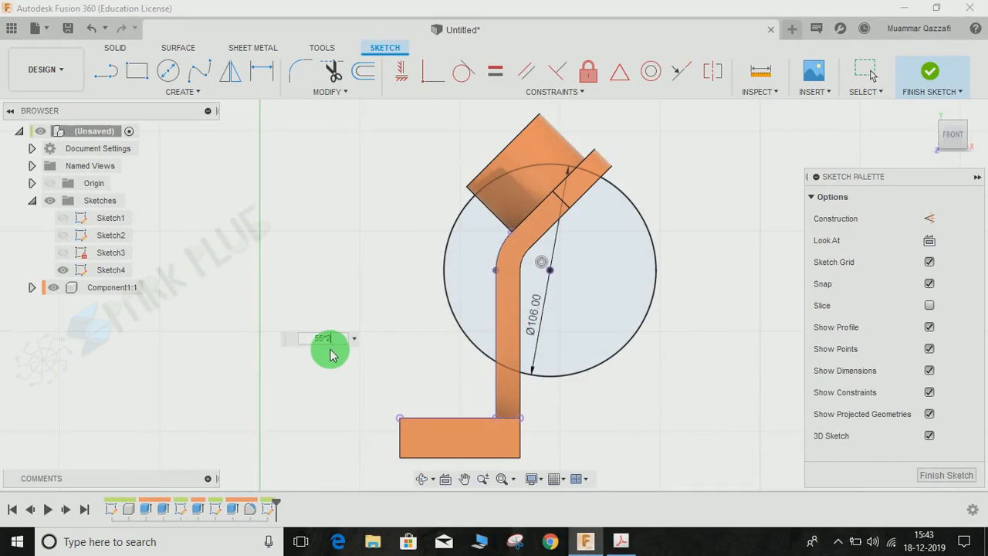
text(55*2)
key(Return)
middle_drag(447, 376, 472, 330)
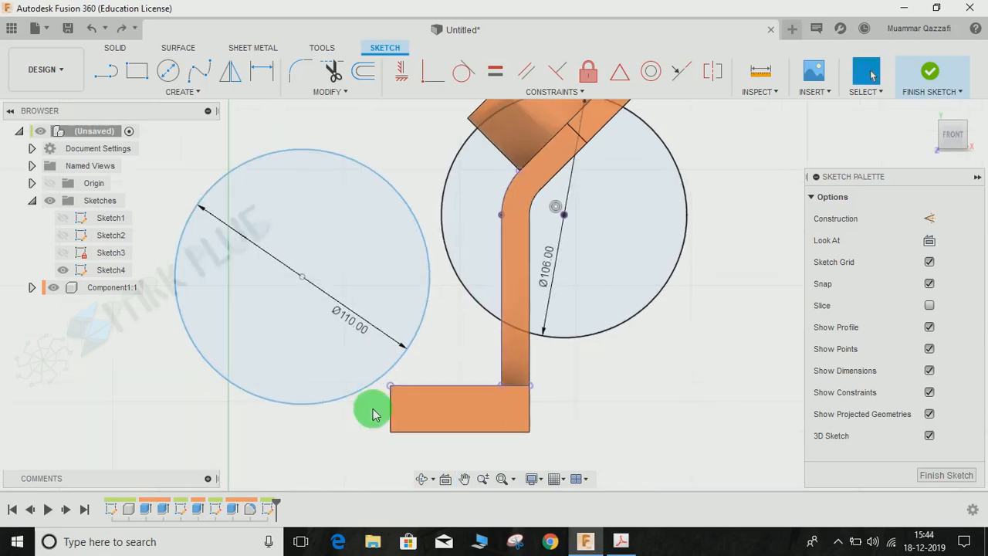
middle_drag(461, 371, 456, 391)
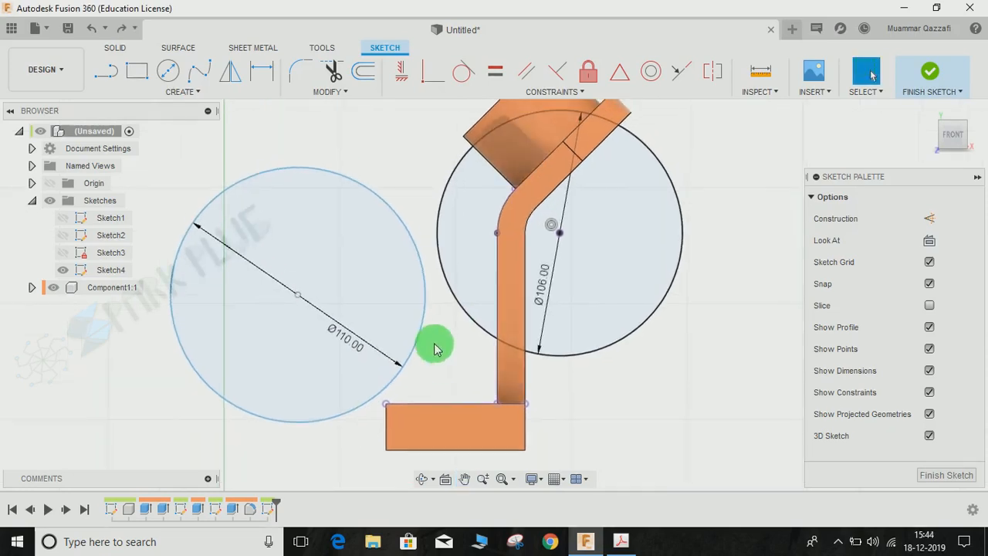
Make the 110 mm circle tangent to the 106 mm circle.
click(461, 72)
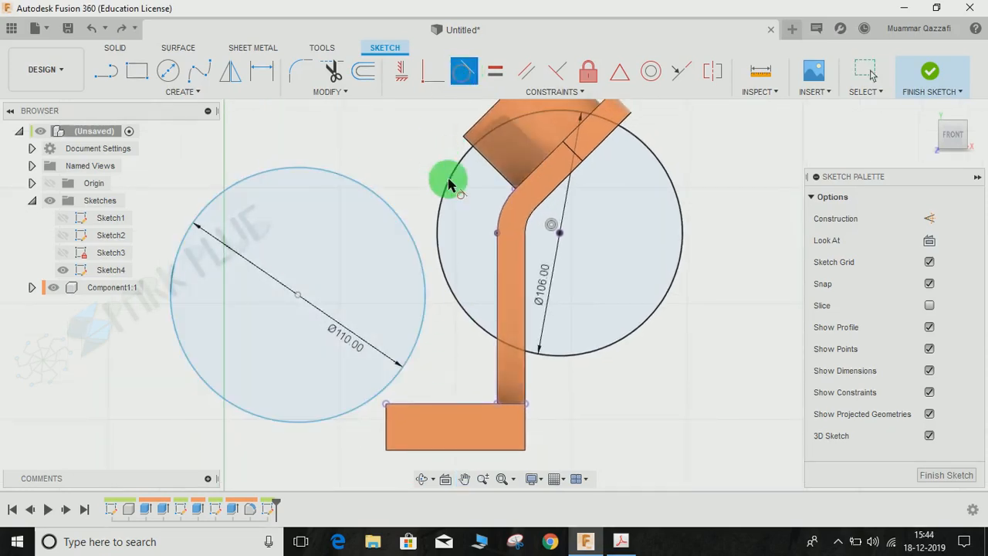
click(436, 248)
click(422, 273)
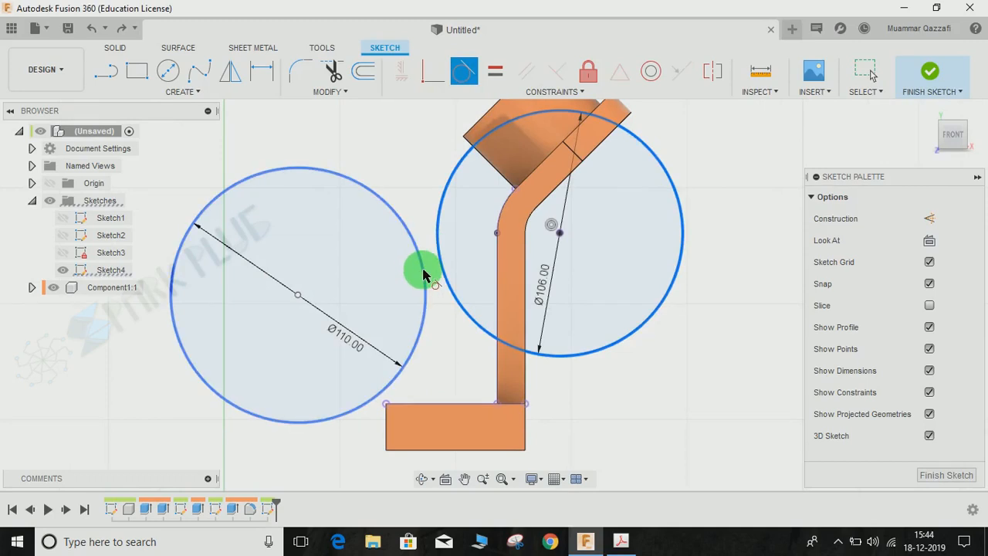
middle_drag(447, 378, 467, 322)
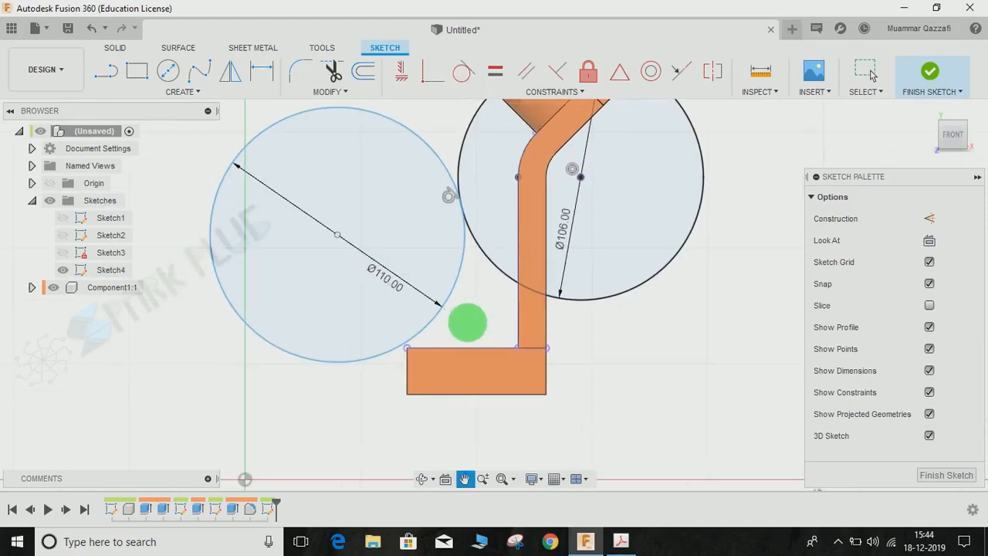
Make the 110 mm circle coincident with the outer upper corner of the base plate.
click(431, 71)
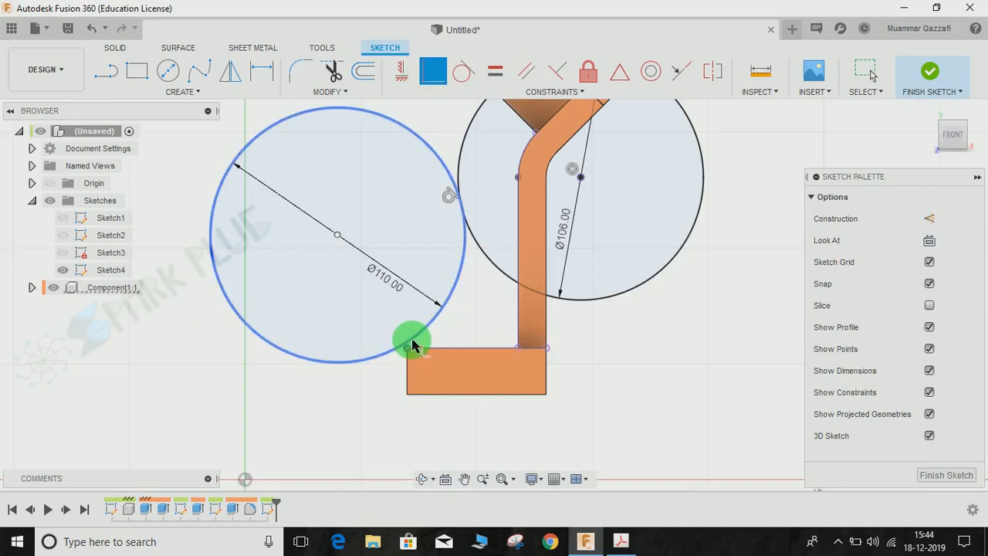
click(409, 347)
middle_drag(490, 316, 466, 347)
key(Escape)
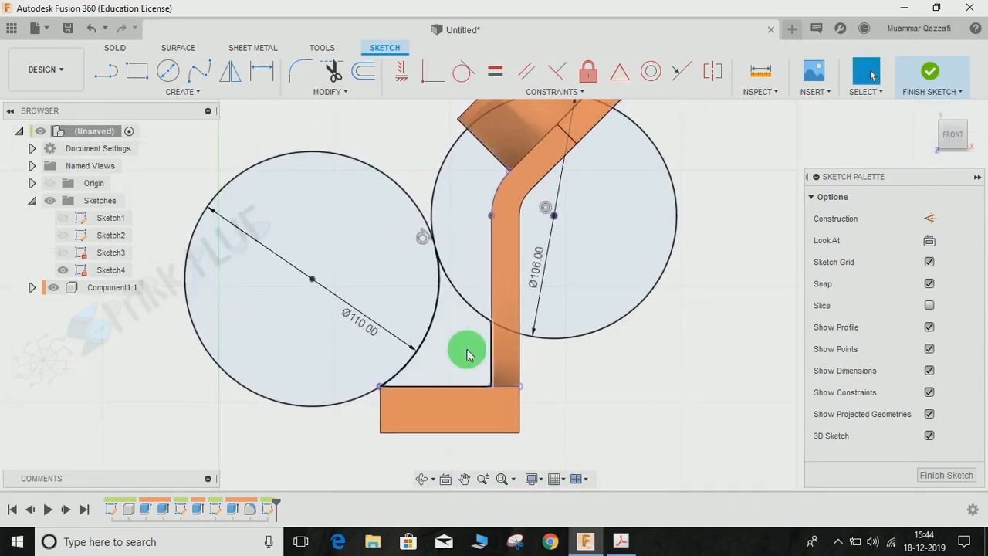
Trim the outer part of the 110 mm circle, keeping only the arc from the base plate's corner to the tangent point.
key(t)
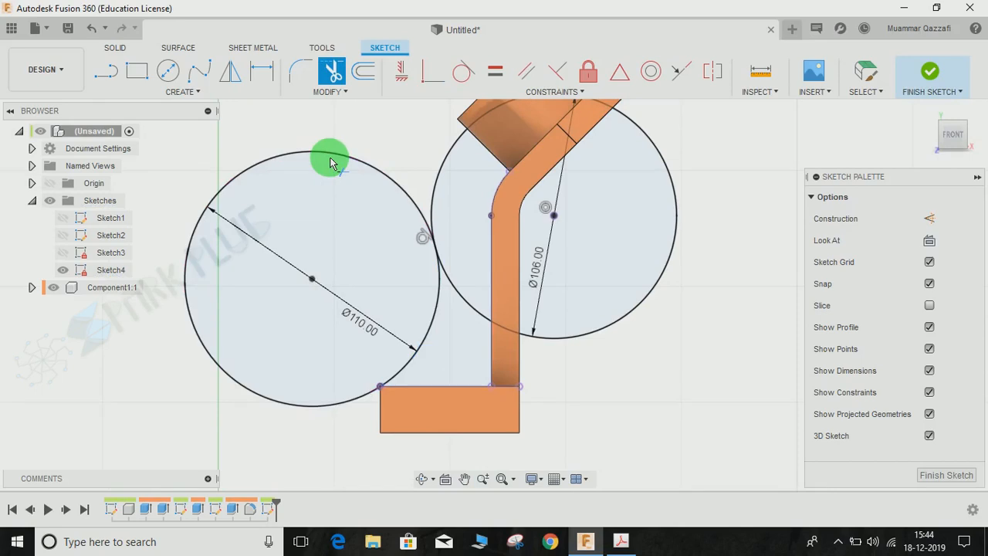
click(322, 151)
middle_drag(299, 193, 264, 275)
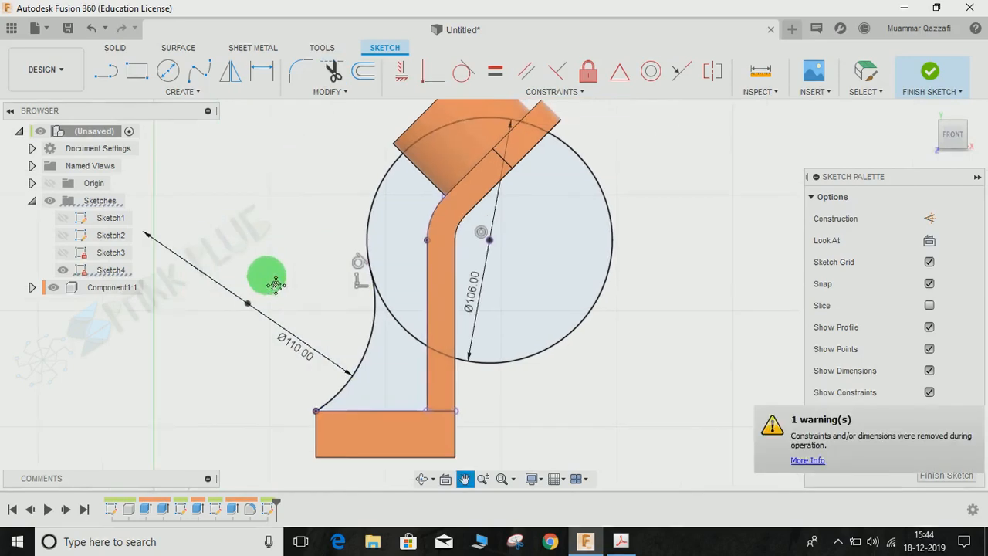
Try trimming the 106 mm circle down to its lower arc at the arm's edge, and undo that trim.
click(444, 366)
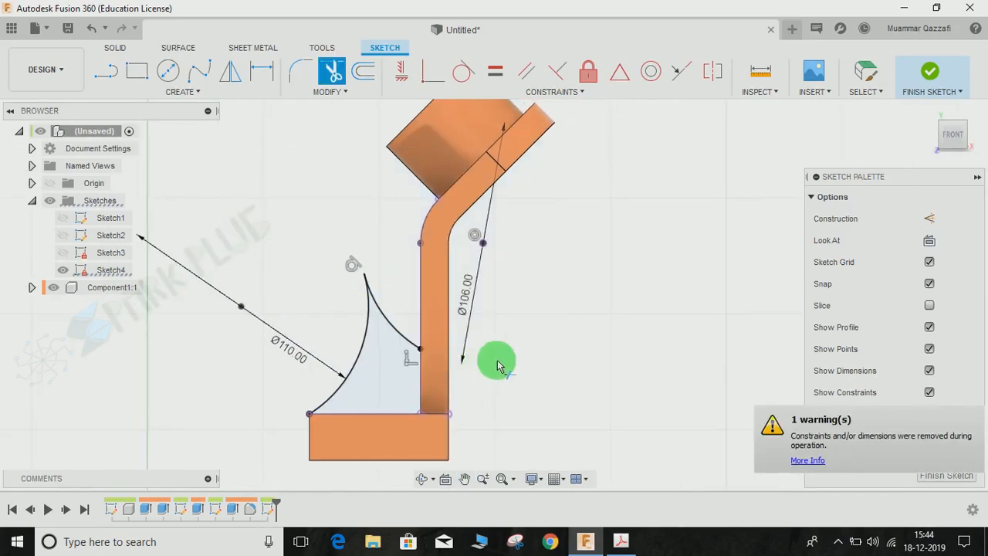
click(868, 72)
key(ctrl+z)
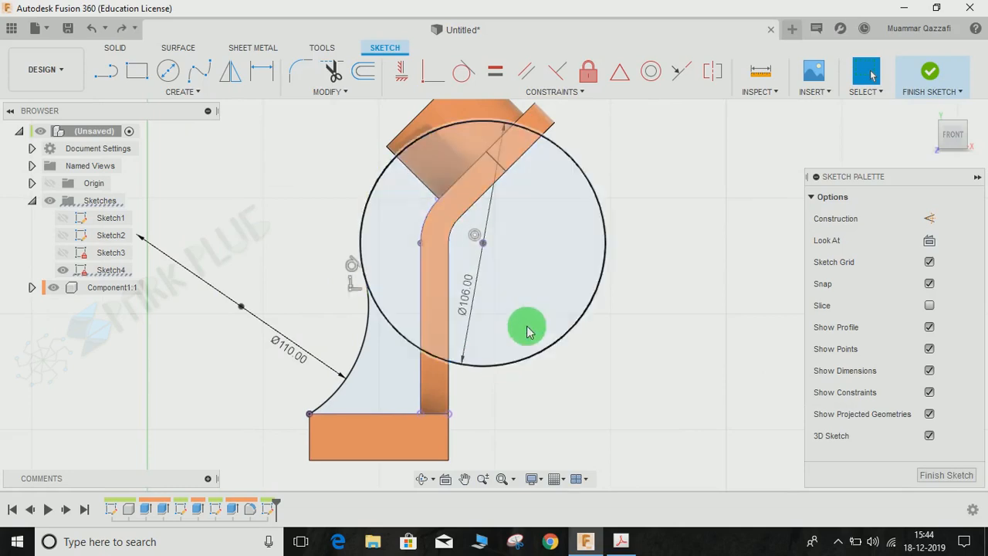
middle_drag(532, 308, 532, 320)
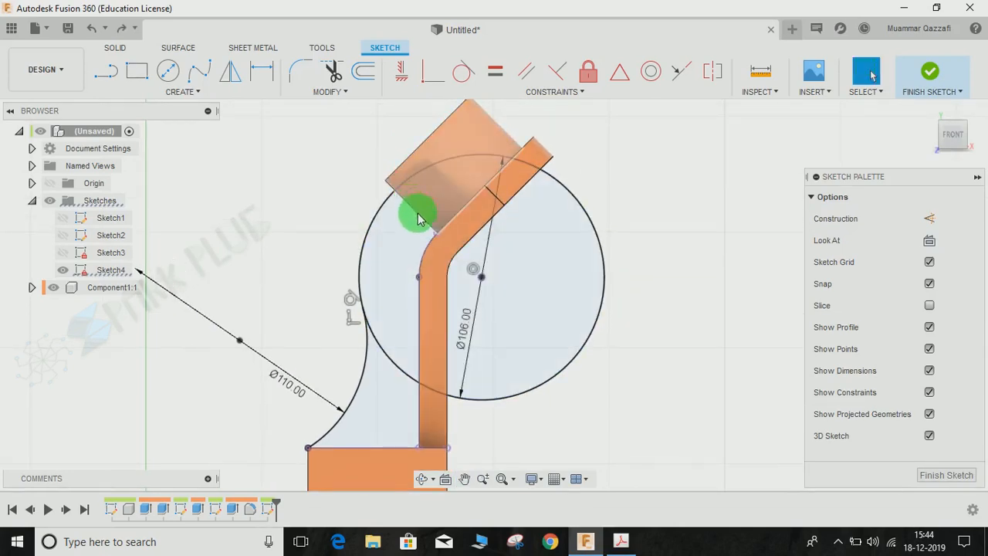
key(p)
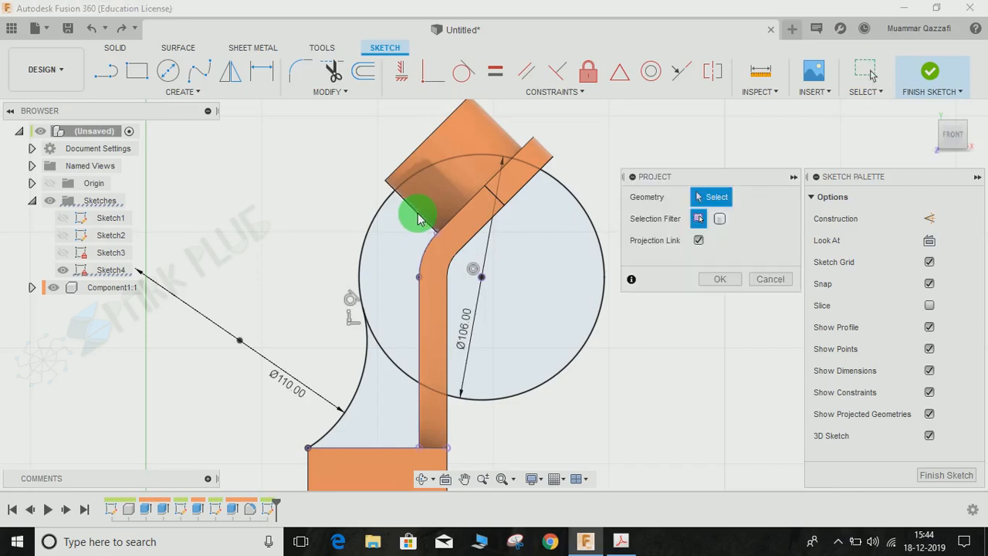
key(Escape)
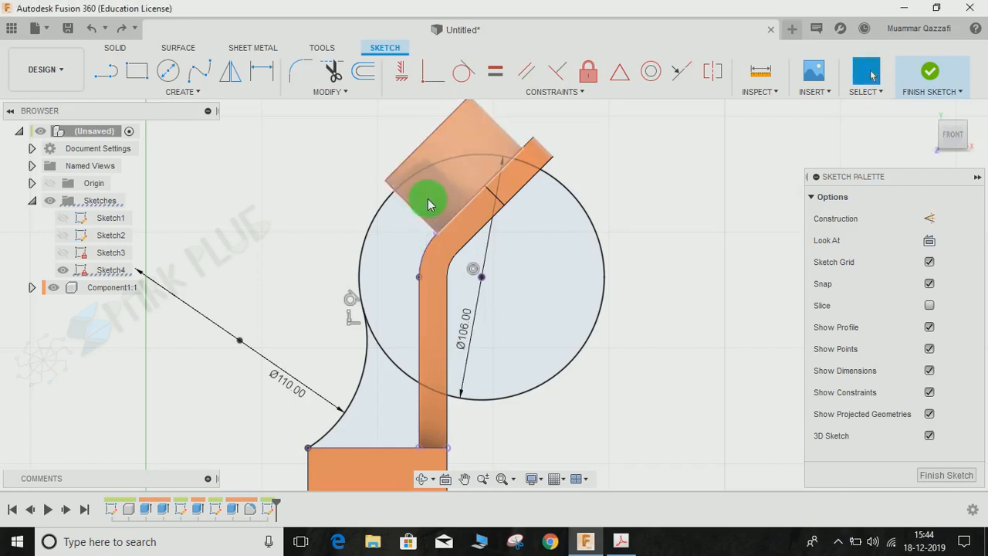
Sketch a slanted line inside the boss parallel to its lower end face, from beyond the outer corner into the arm.
key(l)
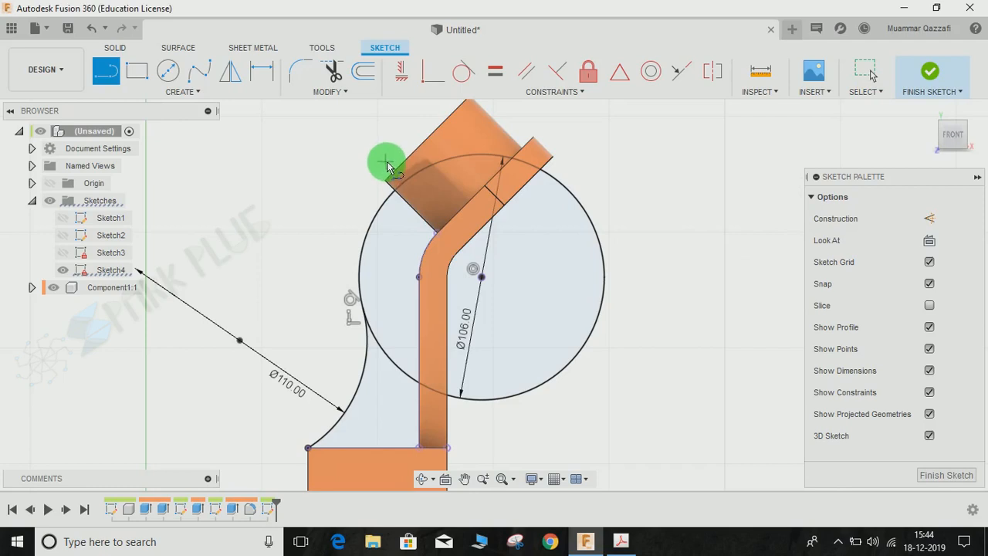
click(387, 164)
click(459, 235)
key(Escape)
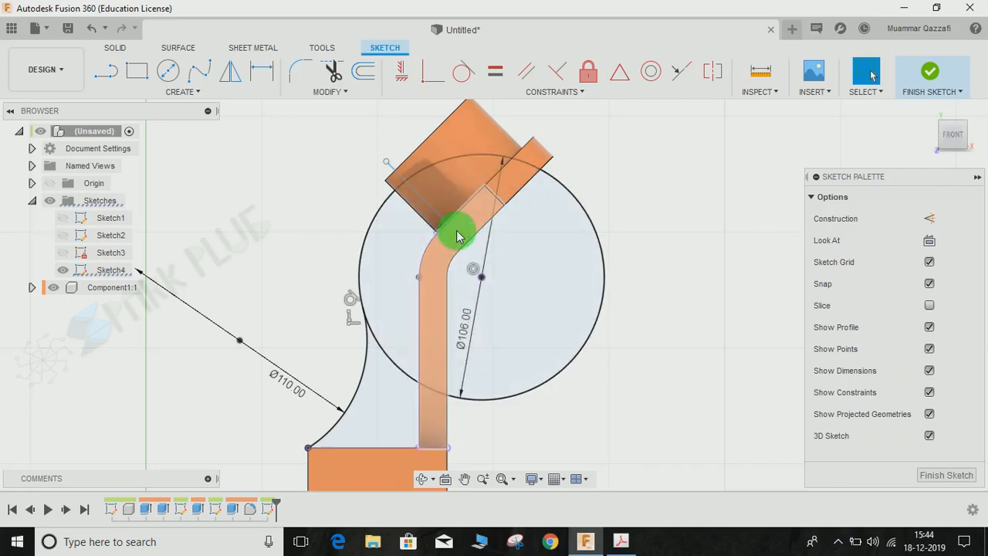
Try trimming the 106 mm circle's outer arc between the boss and the tangent point, and undo that trim.
key(t)
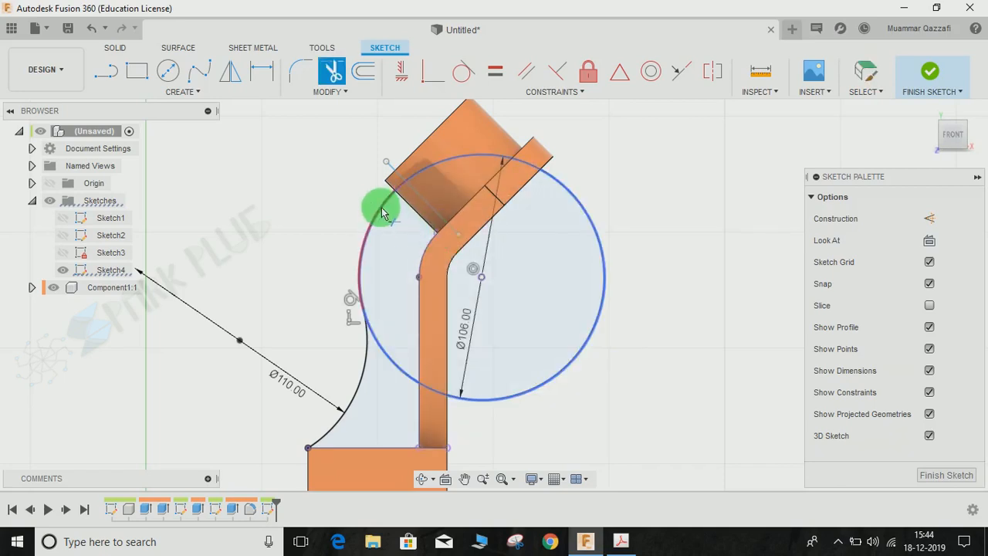
click(379, 216)
key(Escape)
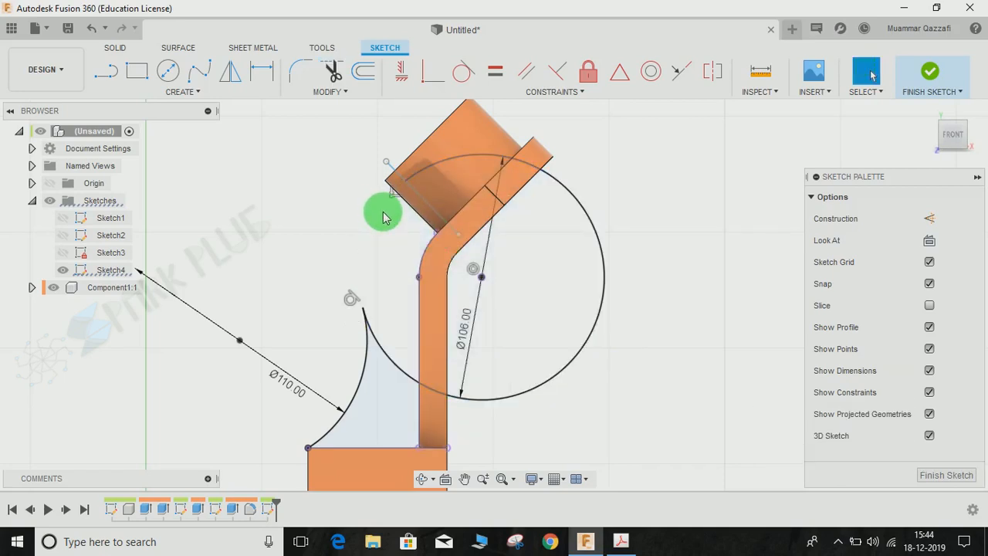
key(ctrl+z)
Trim the 106 mm circle beyond the slanted line and below the tangent point, keeping only the rib's outer arc.
key(t)
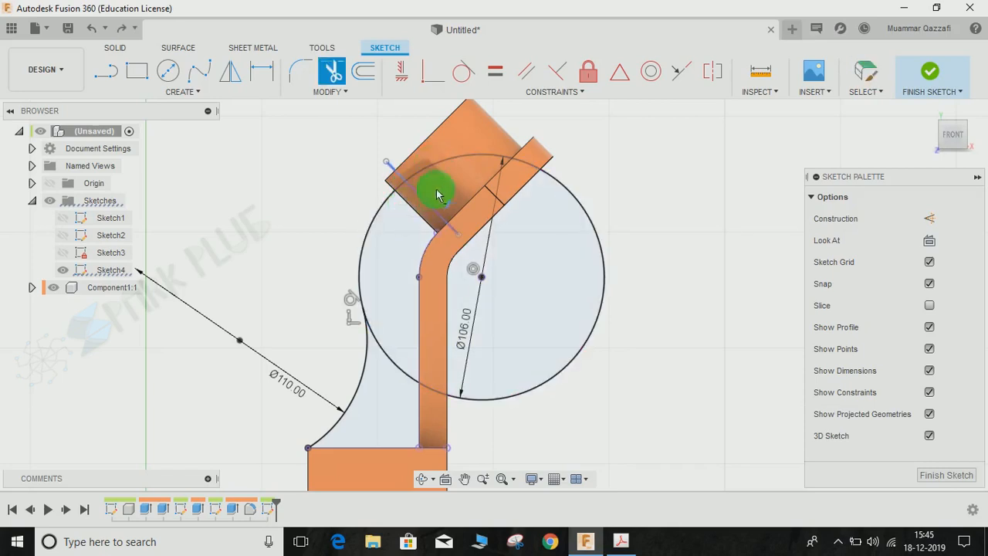
click(448, 162)
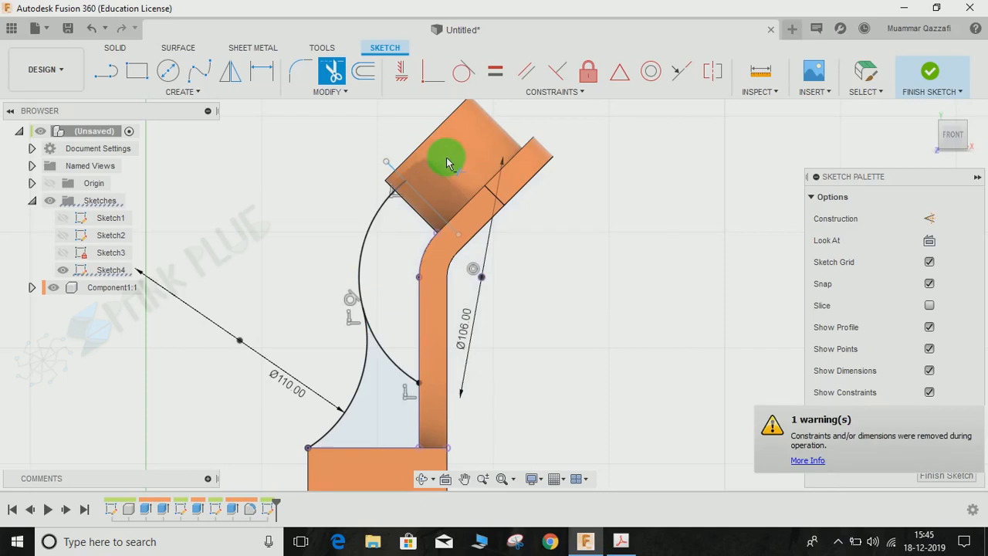
click(388, 350)
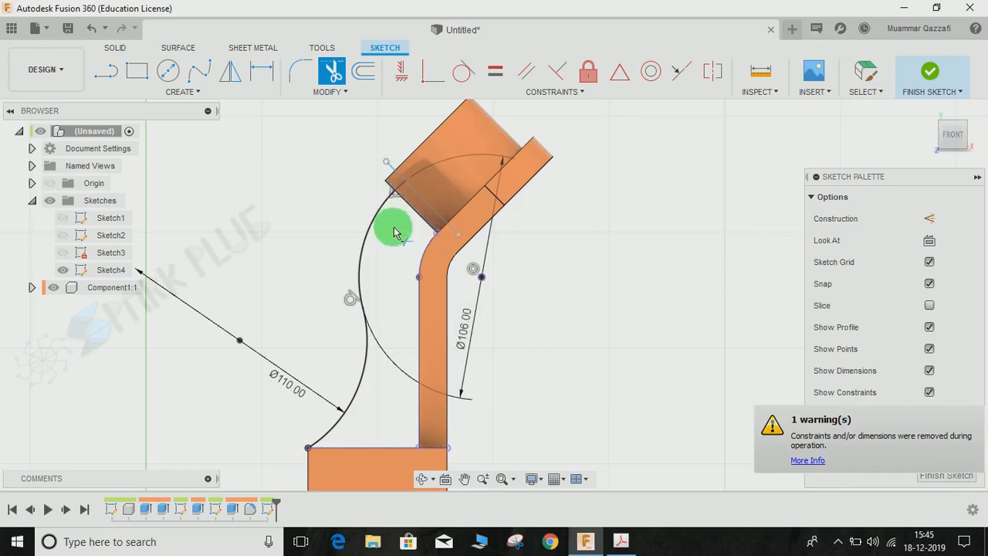
key(Escape)
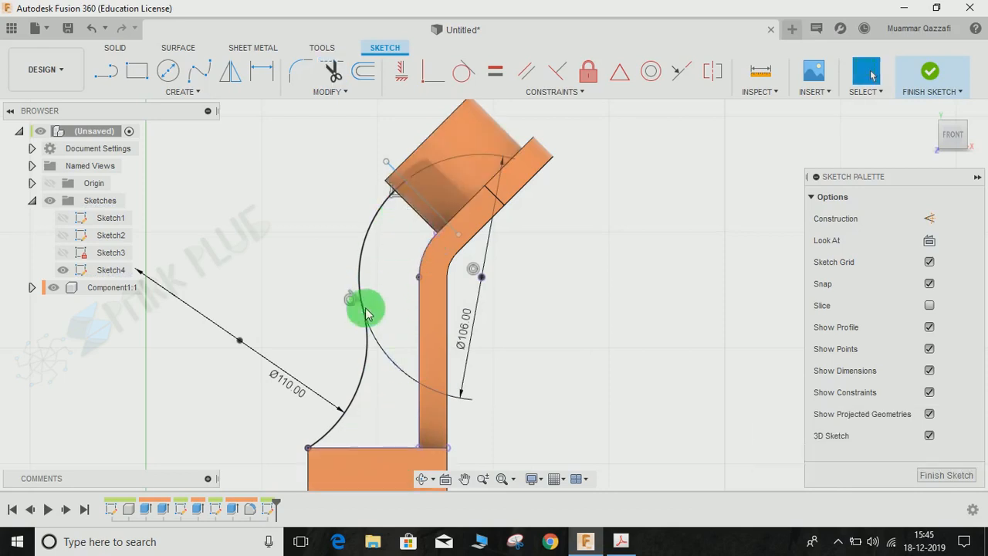
Finish the sketch, inspect the rib outline against the bracket in 3D, and reopen the same sketch for editing.
click(930, 74)
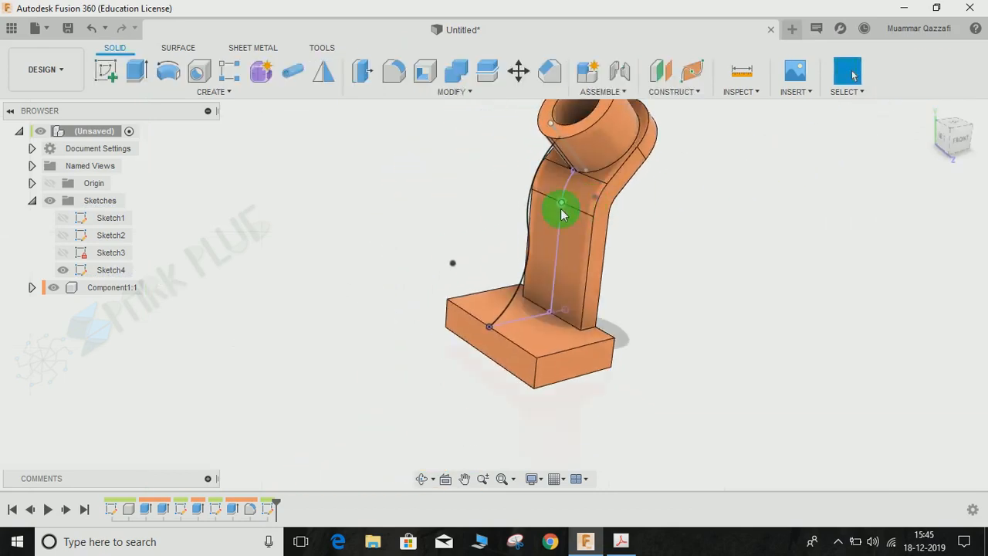
shift+middle_drag(540, 213, 560, 241)
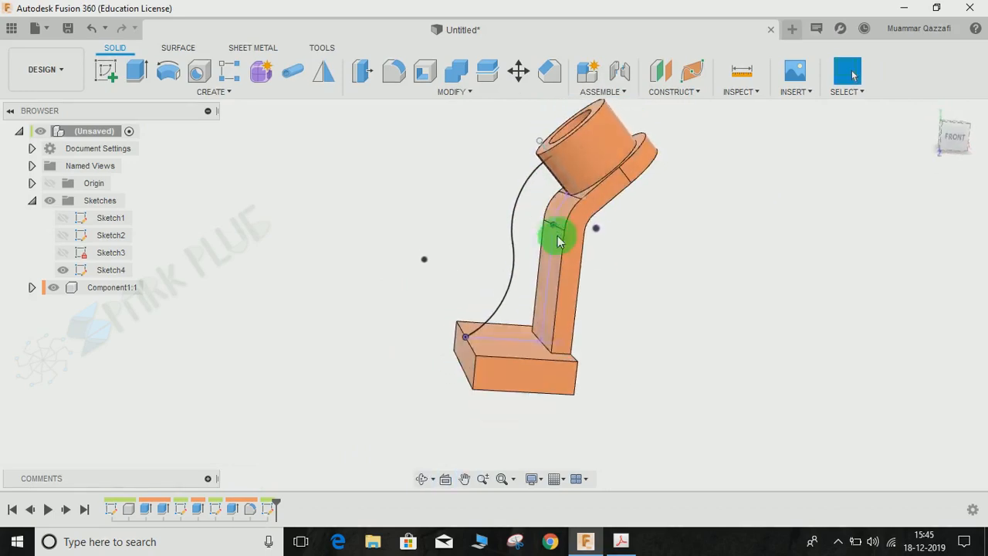
right_click(271, 509)
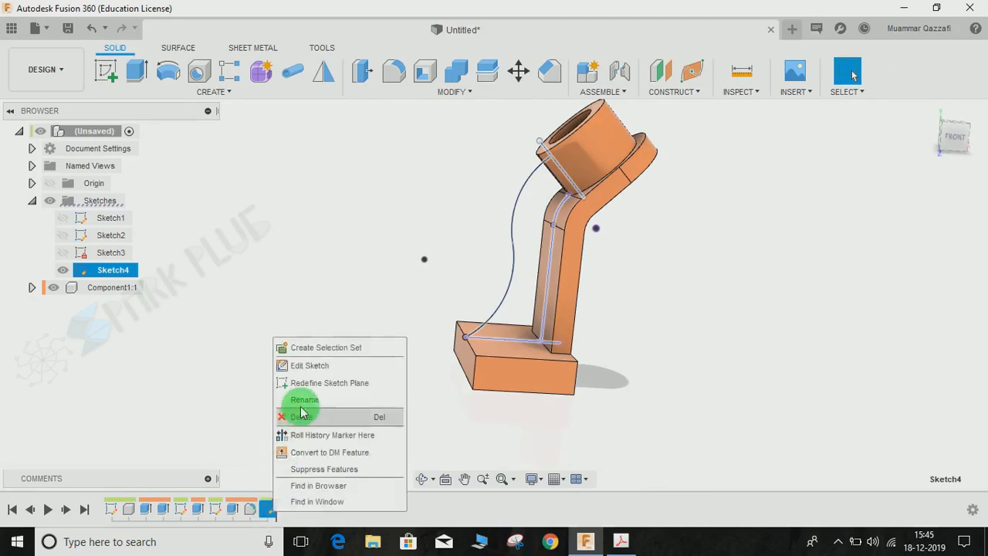
click(318, 366)
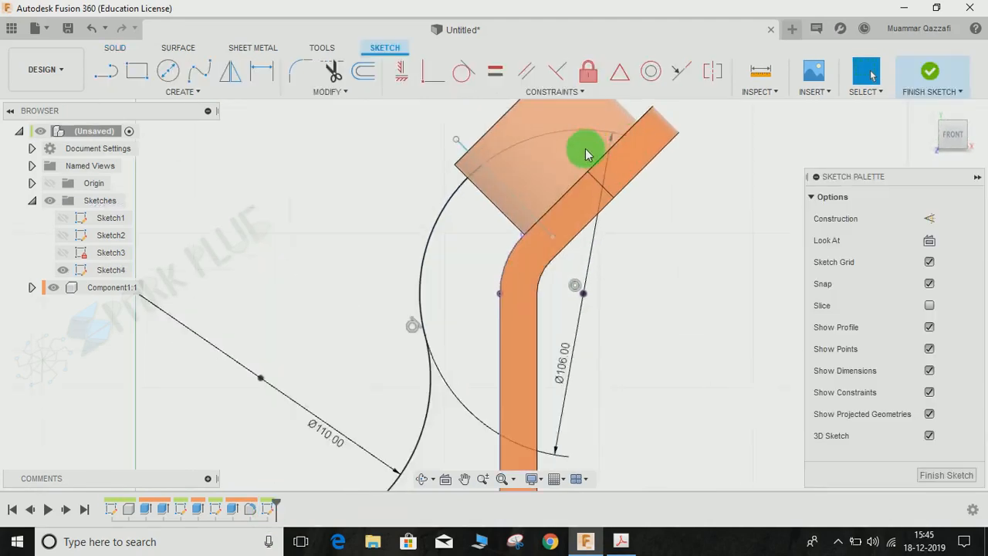
Sketch a short line from the upper end of the projected bend arc to the slanted line, closing the rib profile.
scroll(585, 154, up, 2)
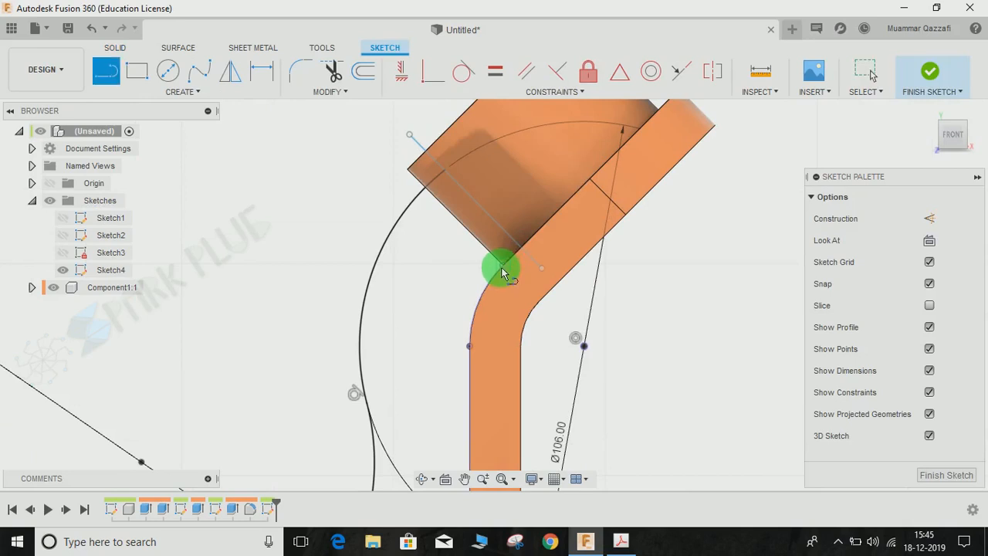
click(504, 266)
click(527, 237)
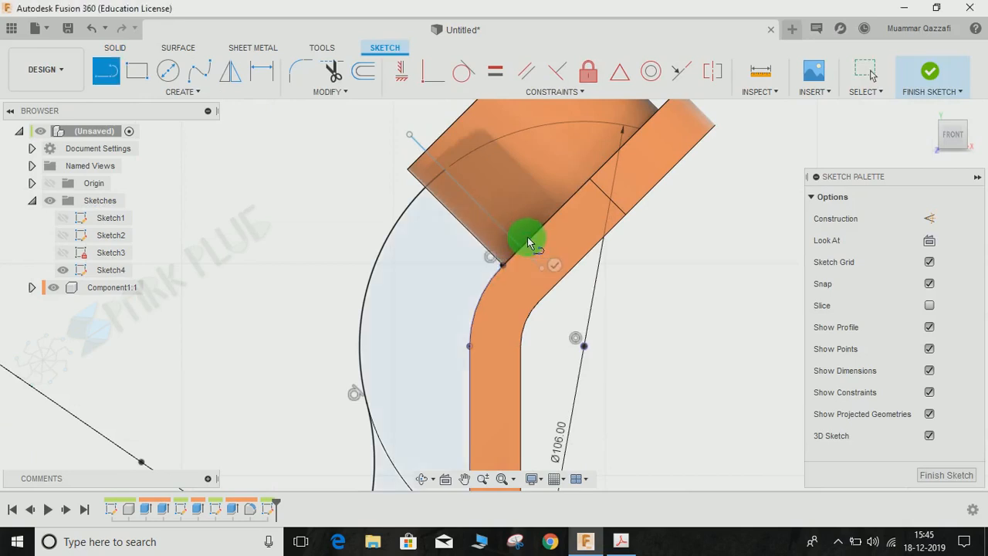
key(Escape)
scroll(420, 297, down, 5)
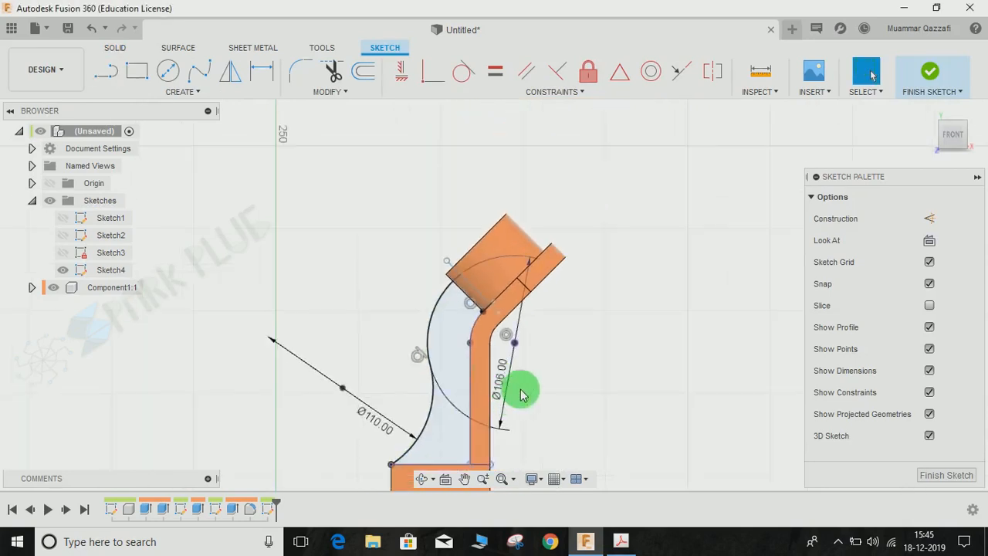
Finish the rib sketch, check the rib's thickness in the EXERCISE.pdf drawing, and return to Fusion 360.
click(969, 106)
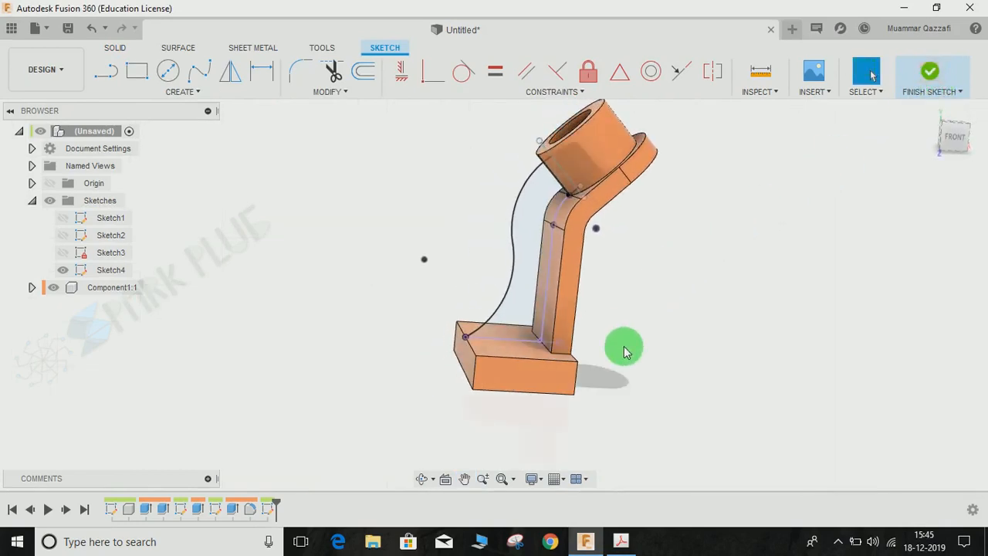
shift+middle_drag(623, 347, 644, 386)
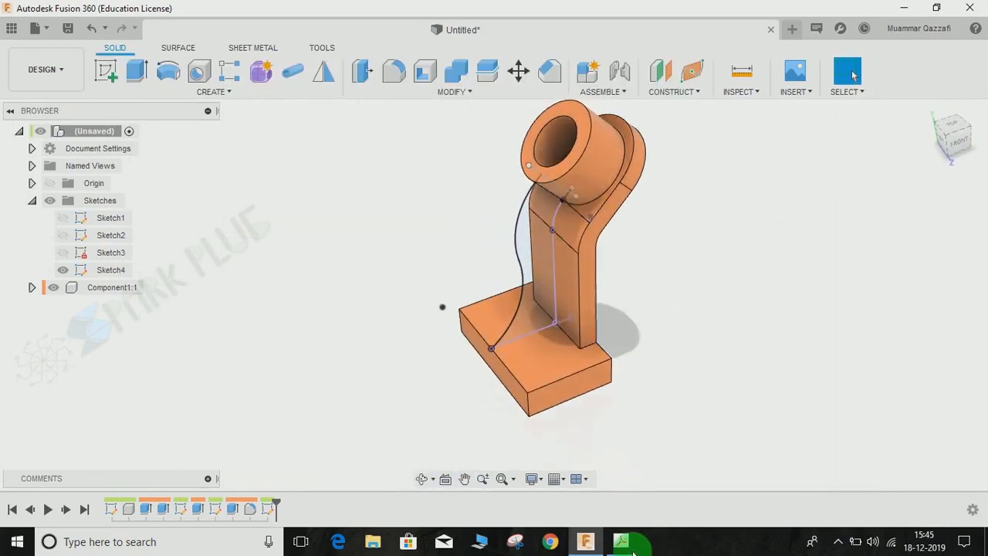
click(621, 541)
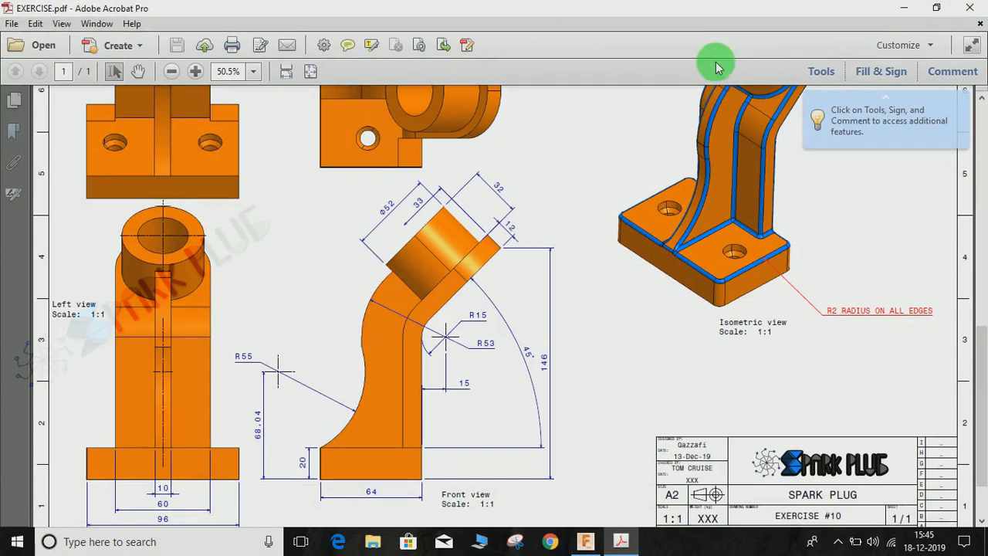
click(904, 8)
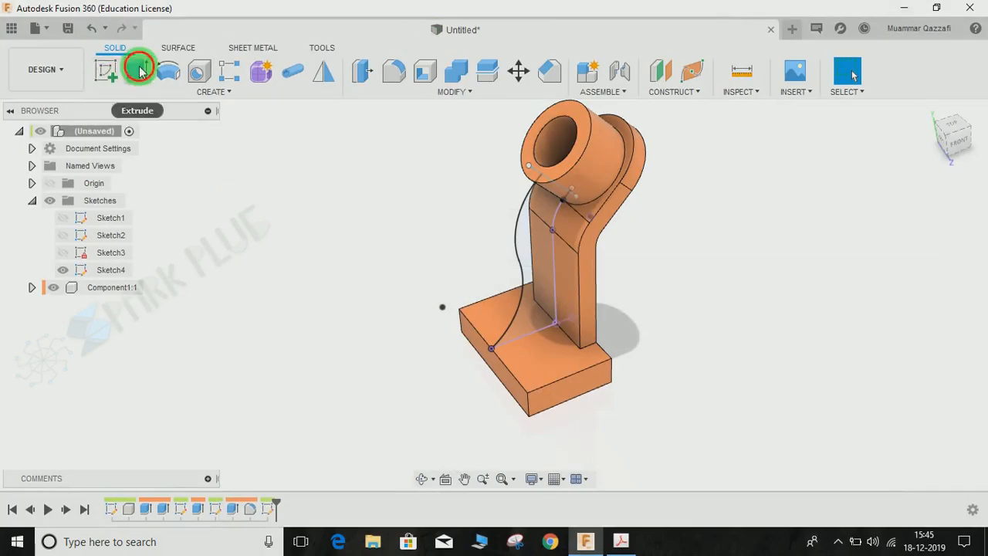
Extrude the curved rib profile symmetrically to a whole length of 10 mm, joining it to the bracket.
click(136, 71)
click(881, 334)
click(881, 353)
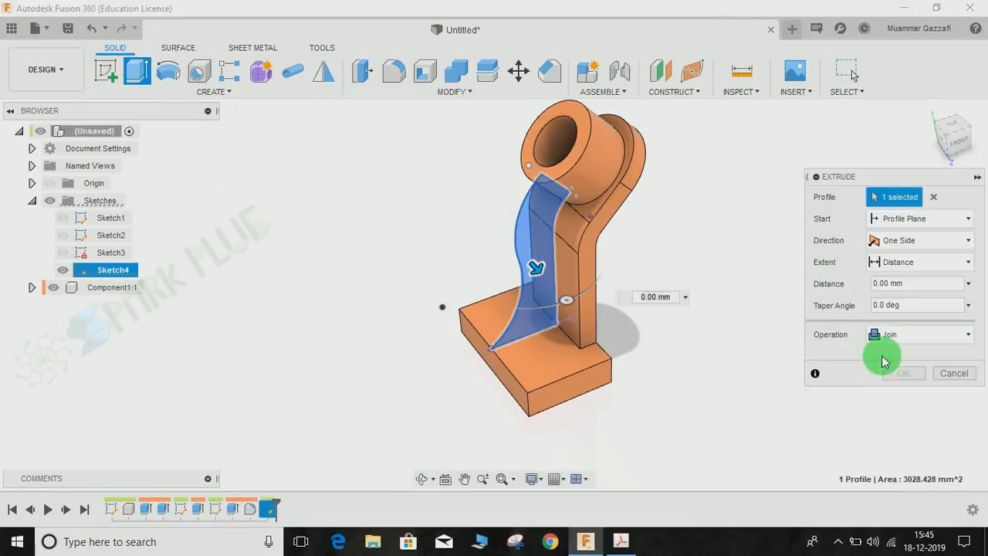
click(934, 239)
click(900, 287)
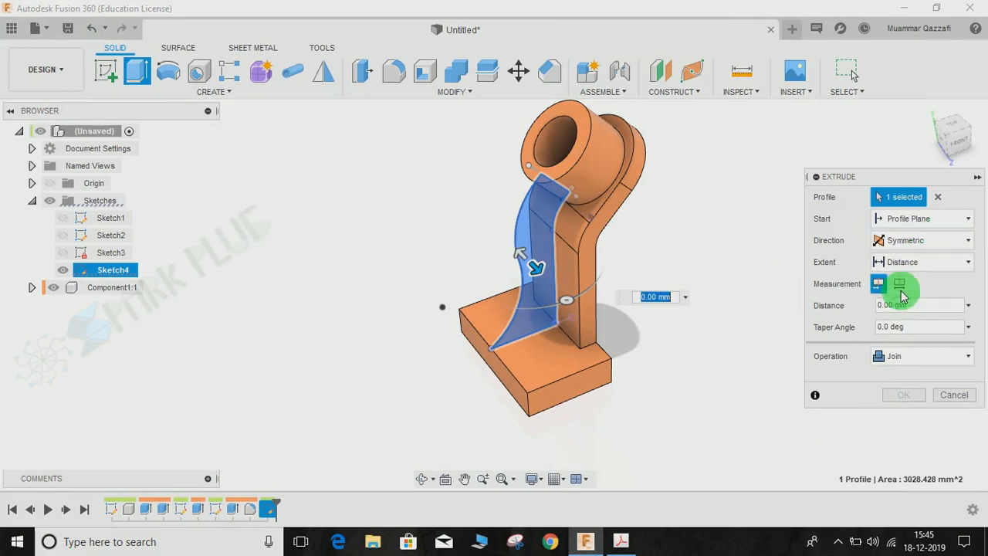
click(898, 285)
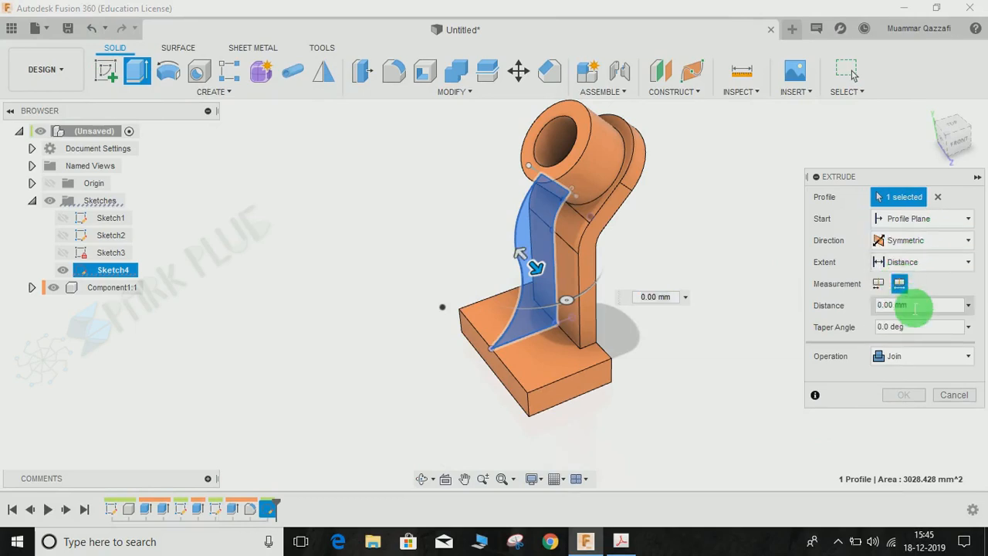
click(920, 307)
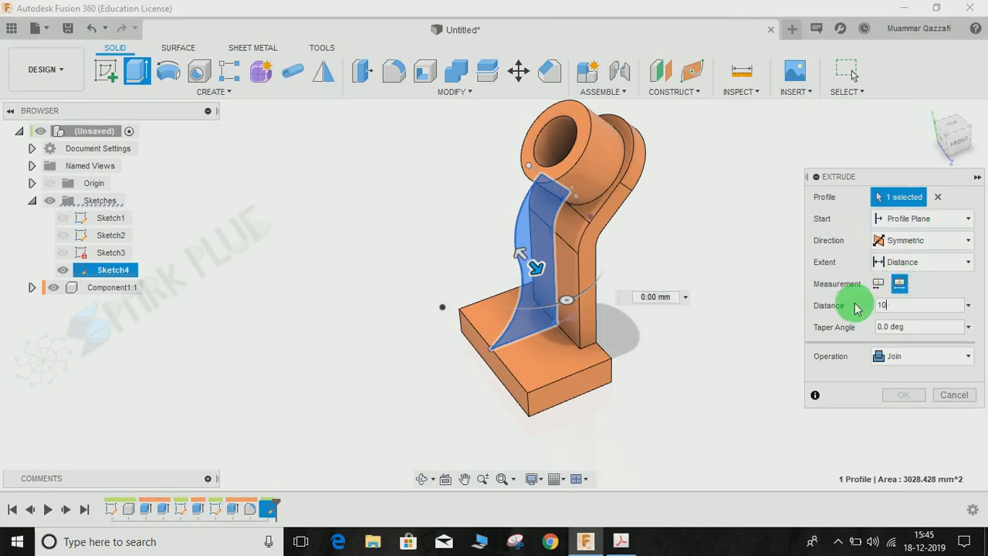
key(Return)
middle_drag(798, 285, 733, 330)
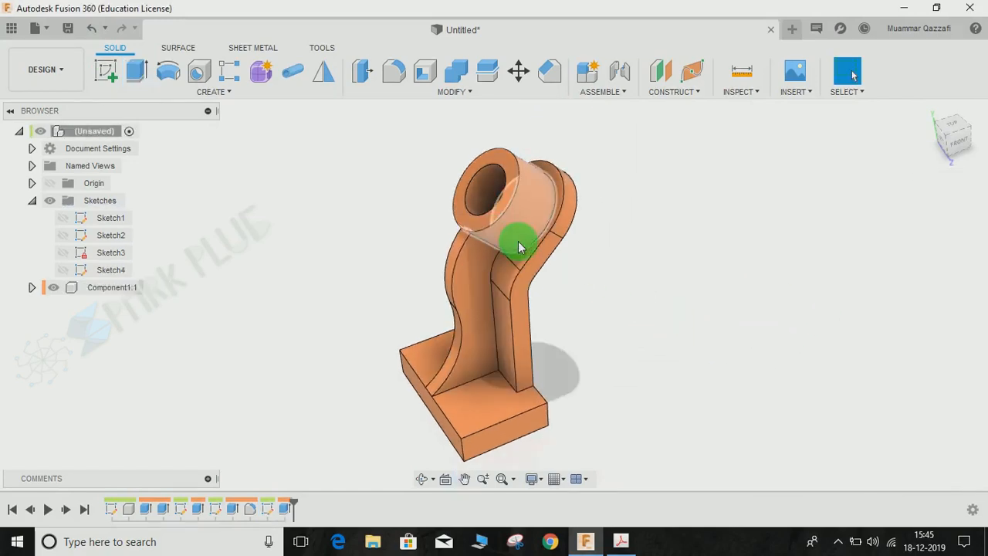
middle_drag(518, 240, 579, 479)
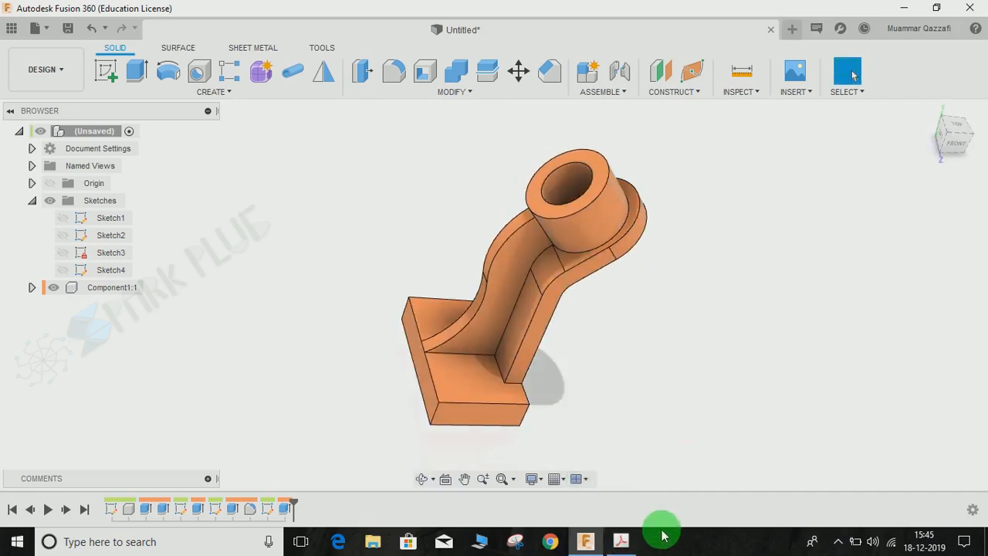
Check the edge radius in EXERCISE.pdf, return to Fusion 360, and fillet the rib's outer edges, boss base, rib-to-plate junctions and plate edges at 2 mm.
click(637, 544)
scroll(798, 313, up, 3)
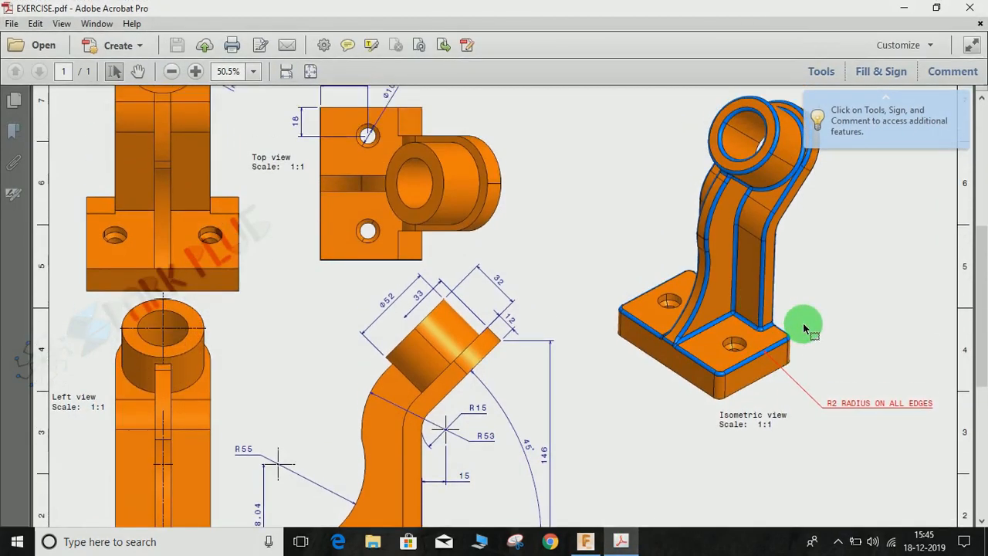
click(904, 8)
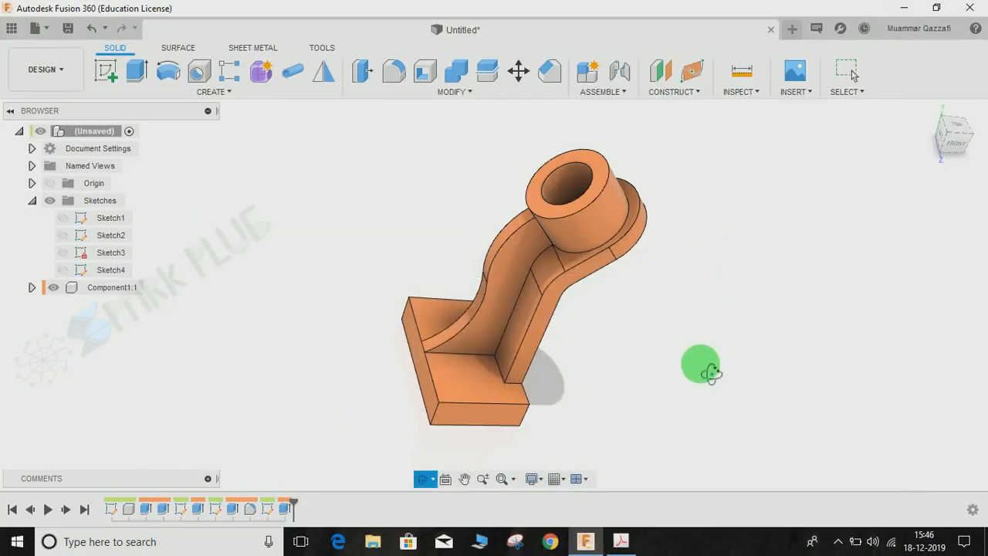
click(383, 74)
click(486, 217)
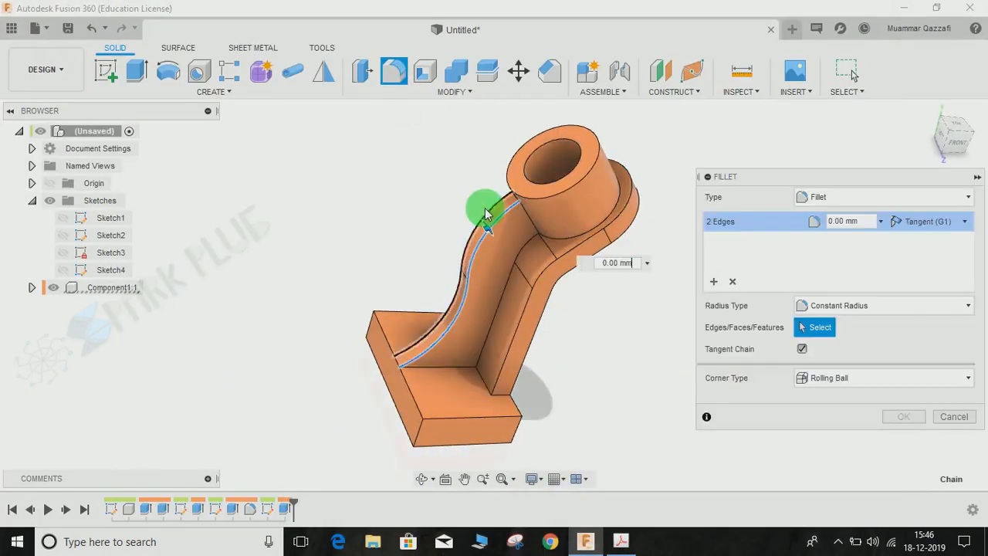
click(566, 247)
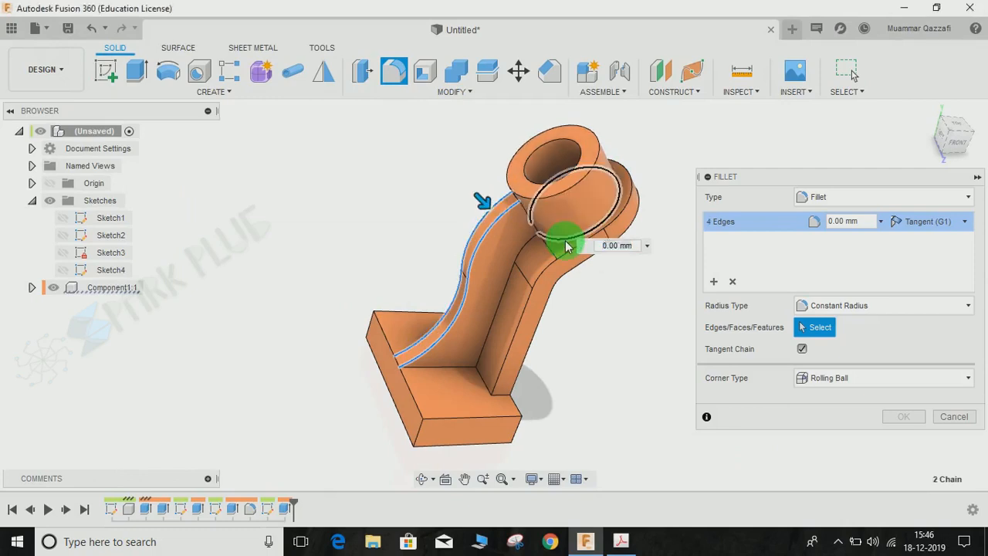
click(530, 249)
click(599, 256)
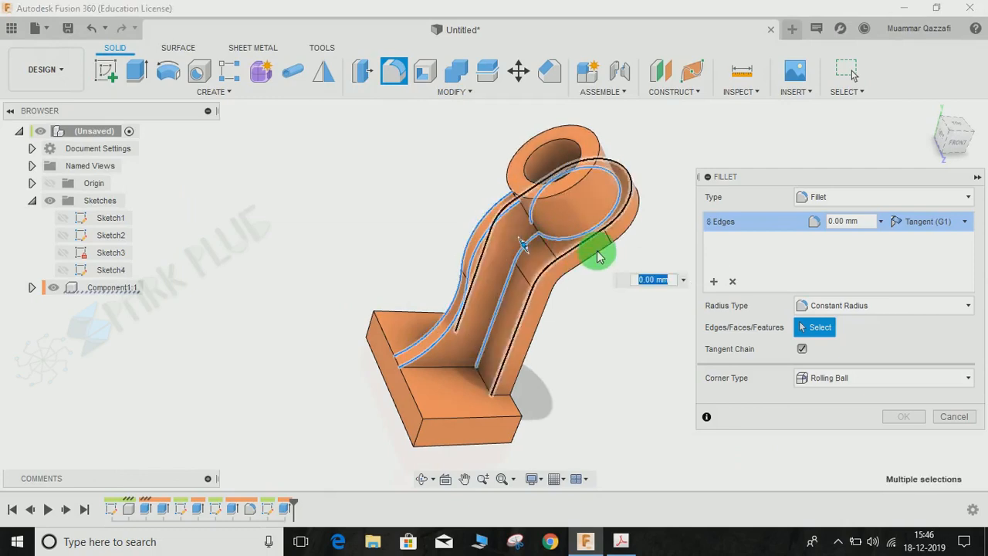
click(595, 238)
click(571, 273)
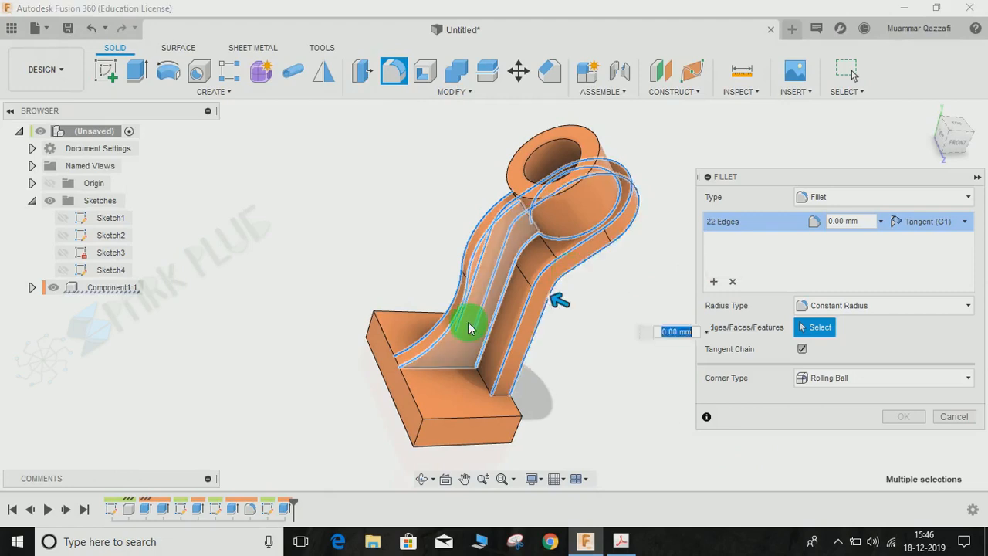
shift+middle_drag(469, 328, 520, 272)
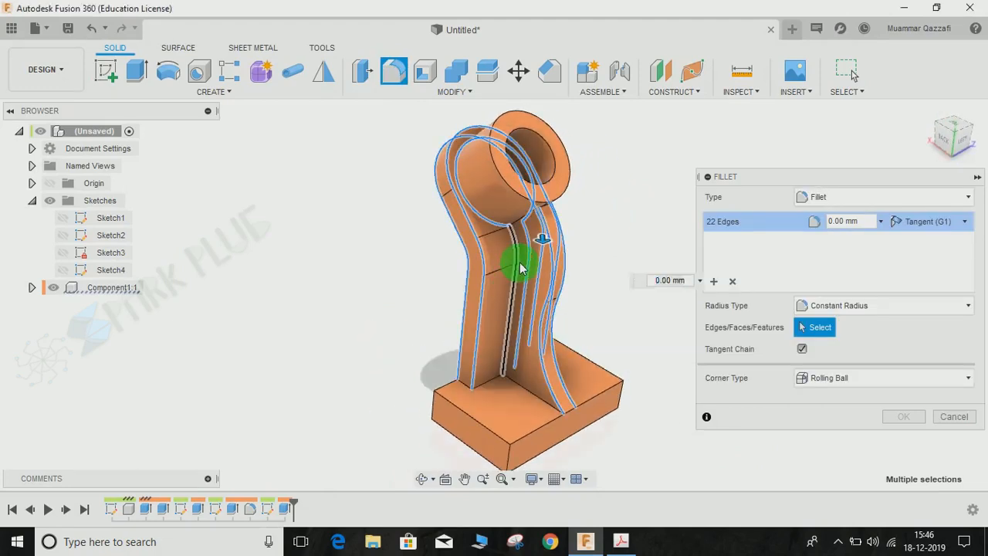
click(519, 263)
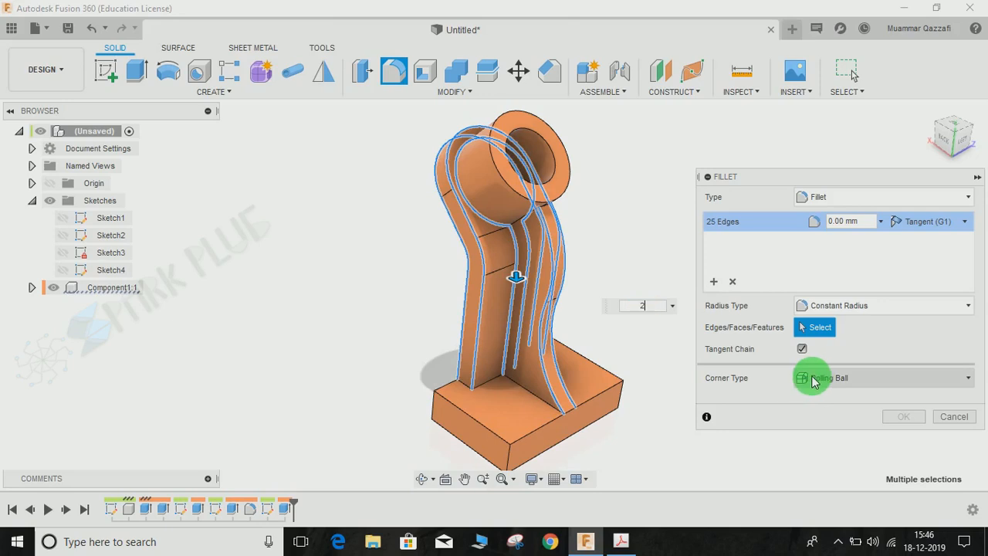
key(Return)
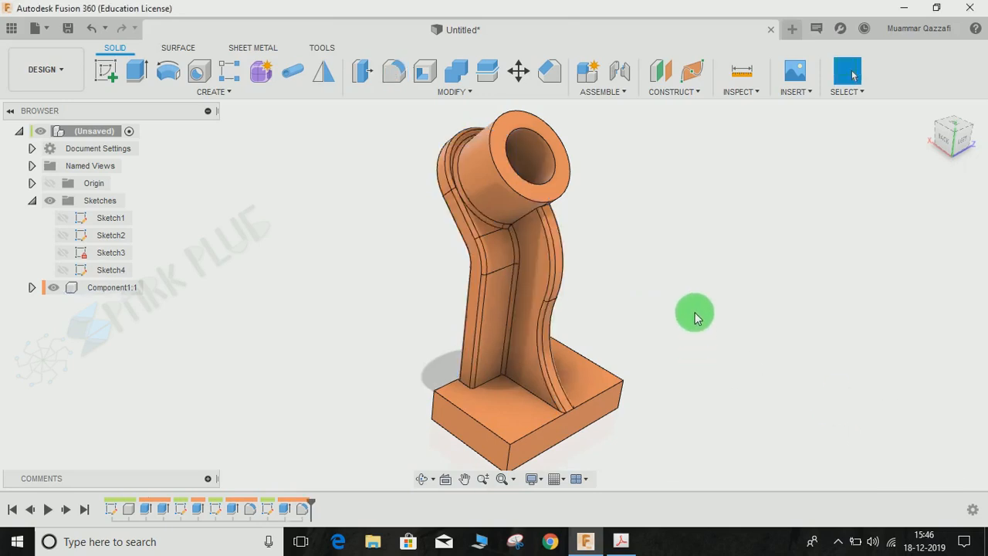
shift+middle_drag(695, 312, 541, 237)
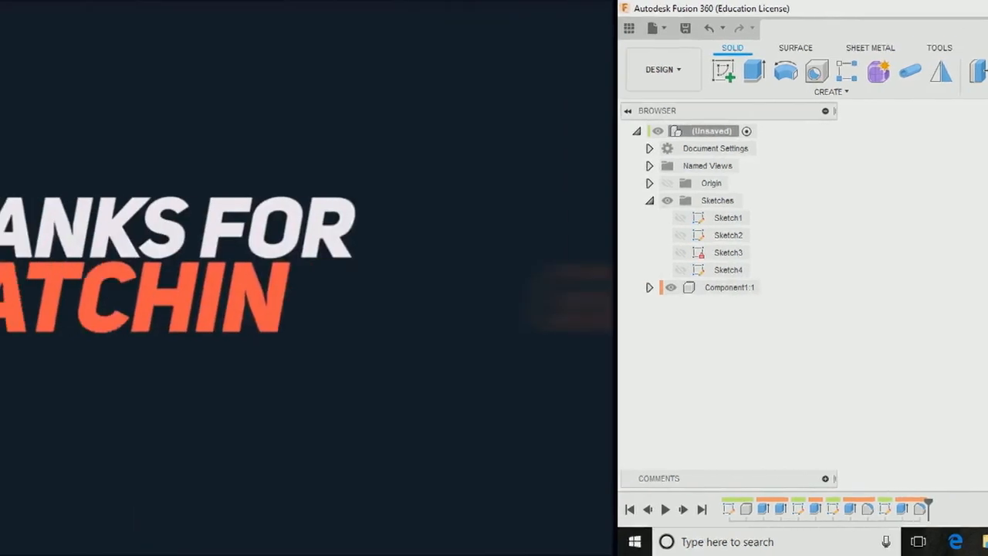